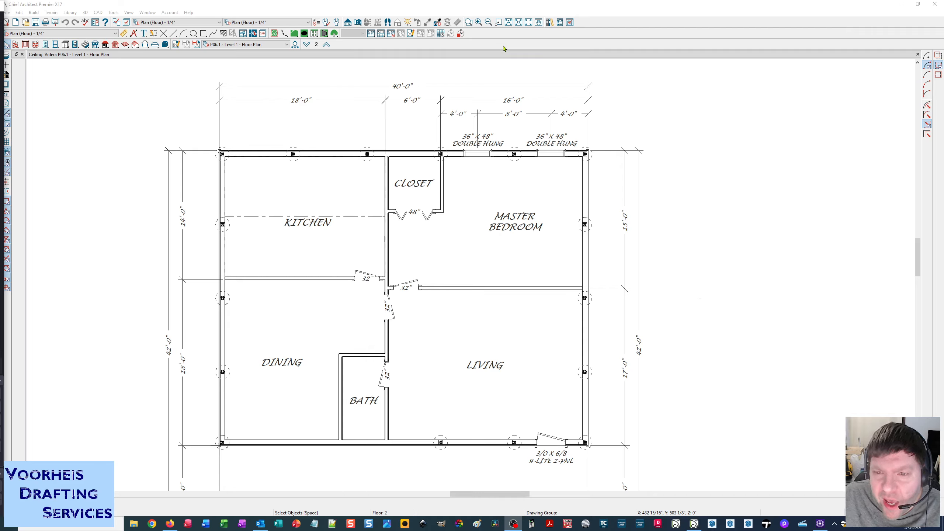
Step: Open the toolbar customization window, show its available tools for plan views, and move the window clear of the drawing's upper area
right_click(504, 48)
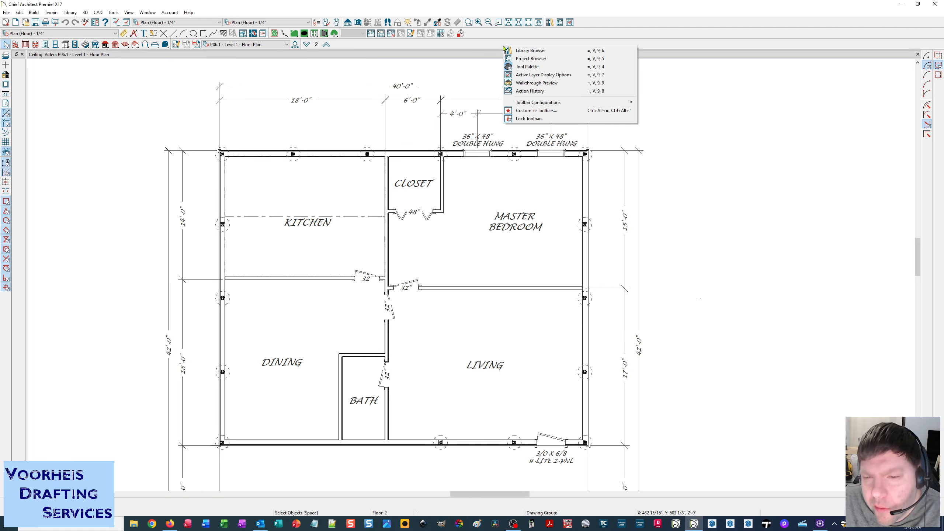
left_click(500, 35)
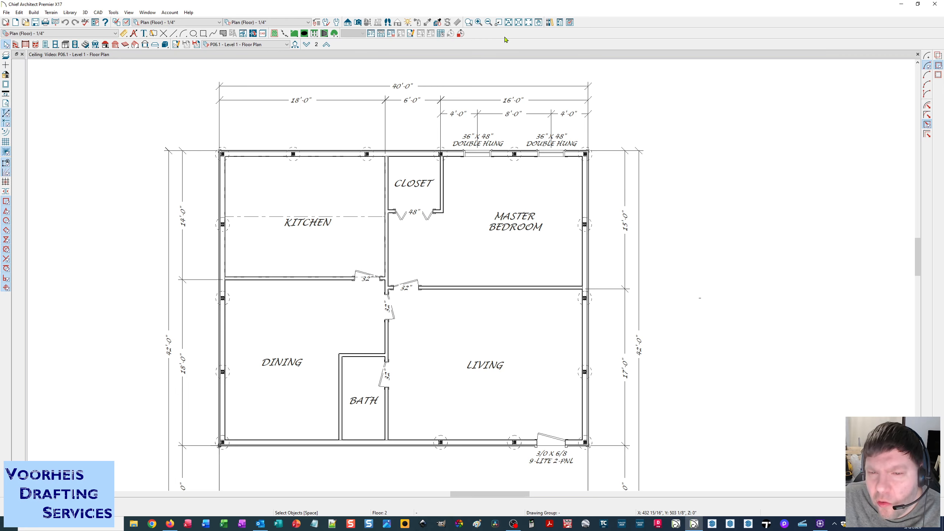
right_click(505, 36)
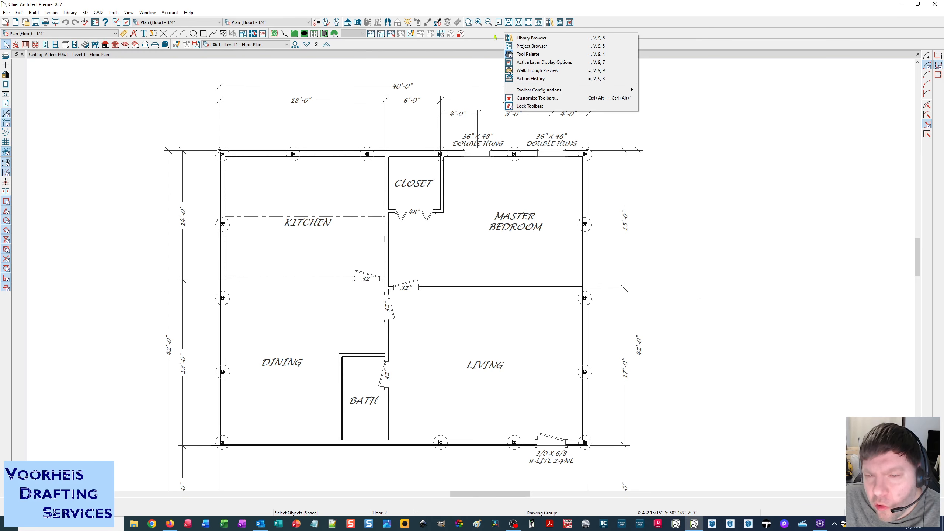
left_click(546, 101)
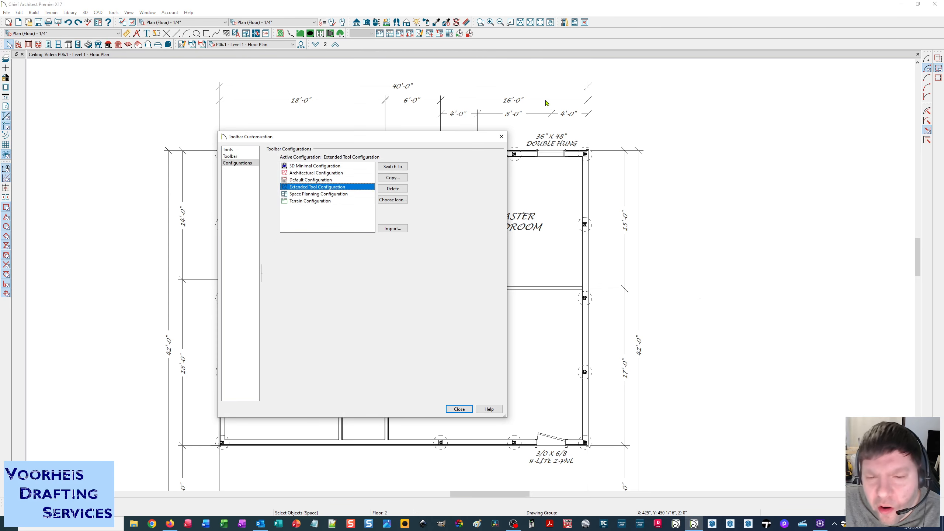
left_click(233, 149)
left_click_drag(317, 142, 346, 177)
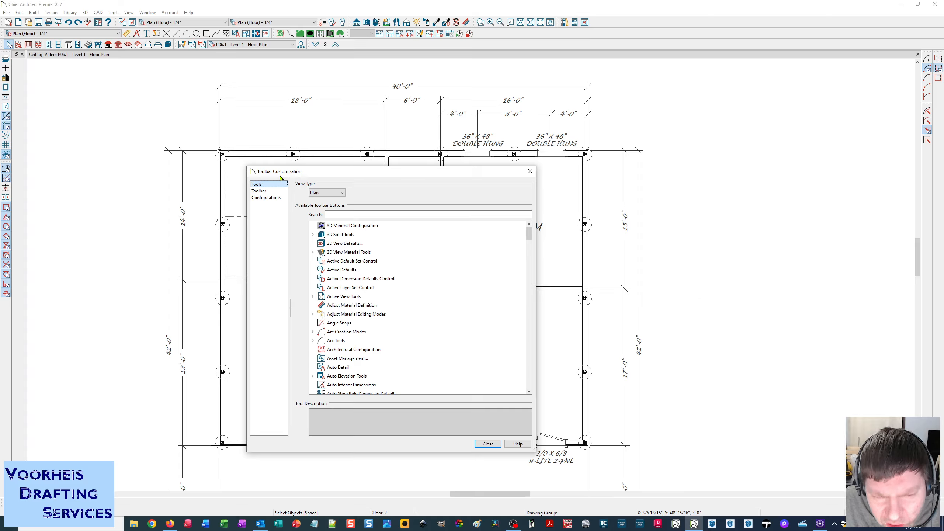
Step: Search the available toolbar buttons for "Angle" and place Angle Snaps on a new floating toolbar beside the plan
left_click(336, 214)
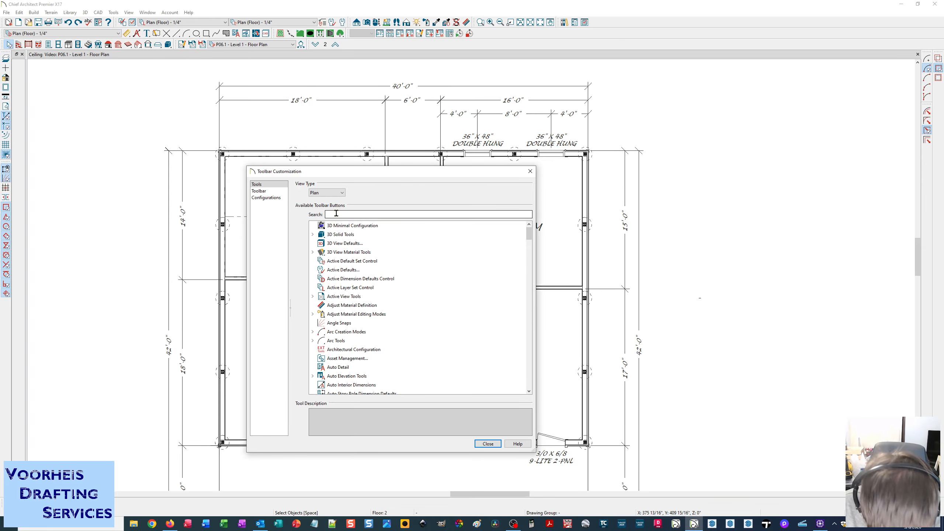
type("Angle")
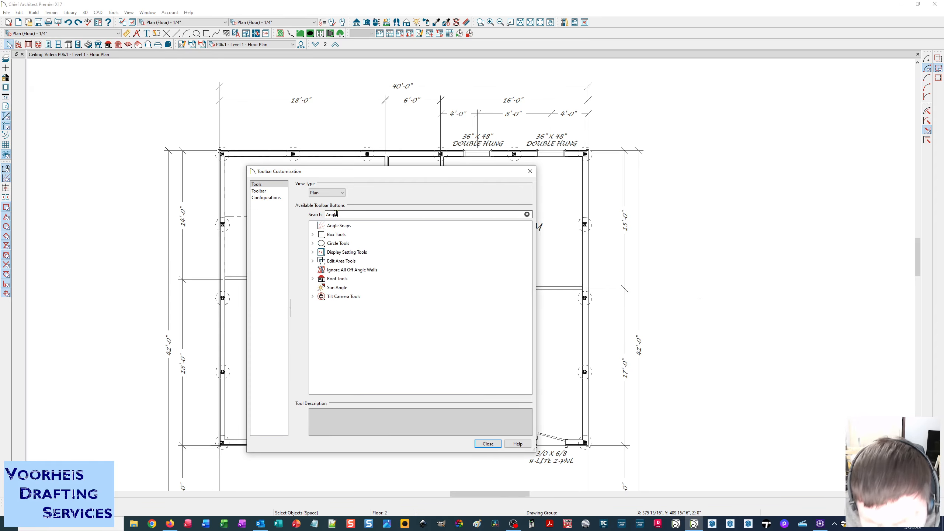
left_click(323, 227)
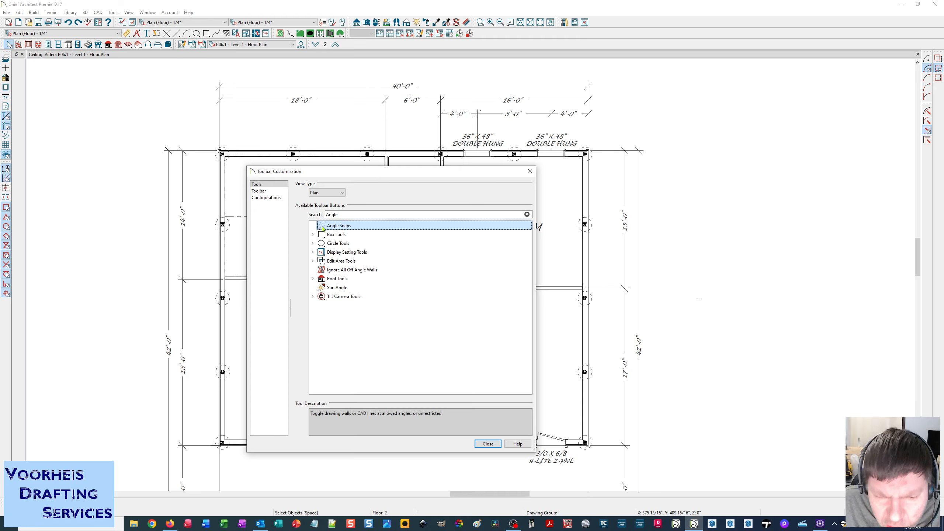
left_click_drag(323, 228, 116, 194)
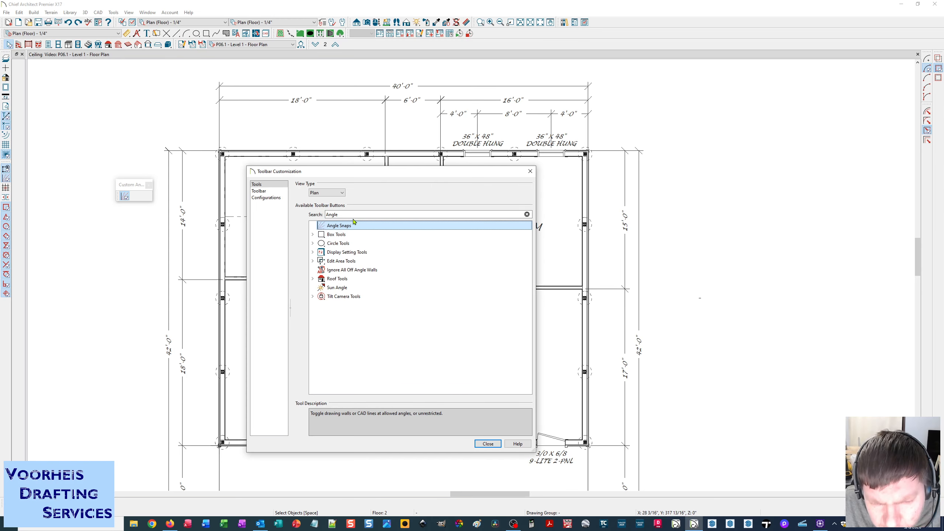
Step: Add Angle Snap Grid from the Display Setting Tools to the floating toolbar next to Angle Snaps, and close the customization window
left_click(313, 252)
left_click(330, 262)
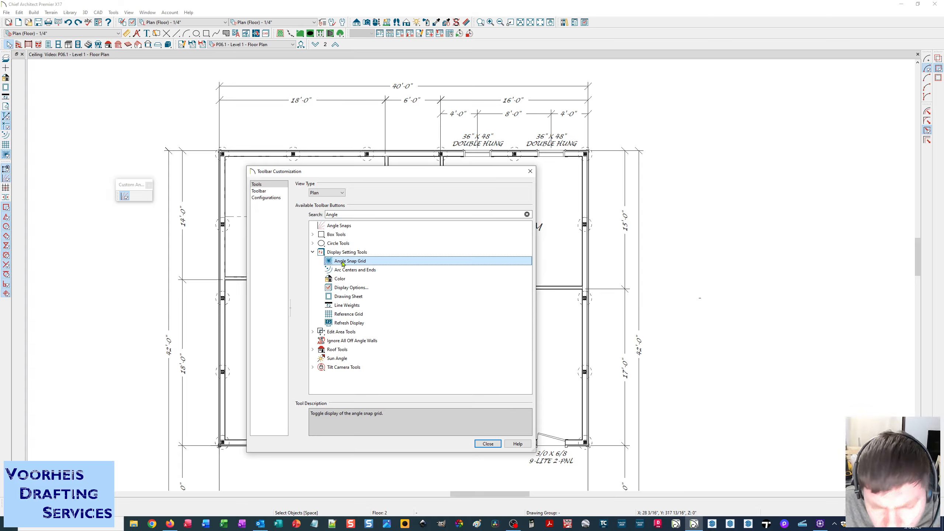
left_click_drag(342, 264, 126, 203)
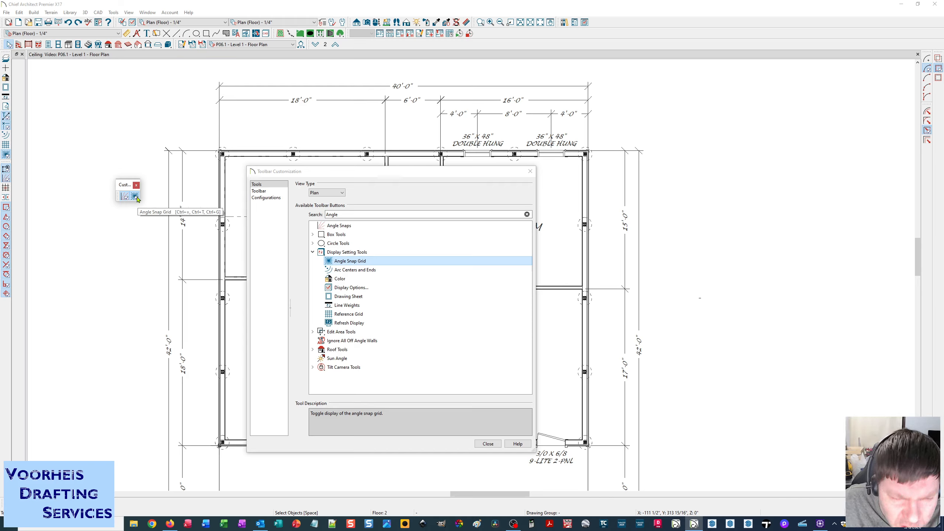
left_click(530, 172)
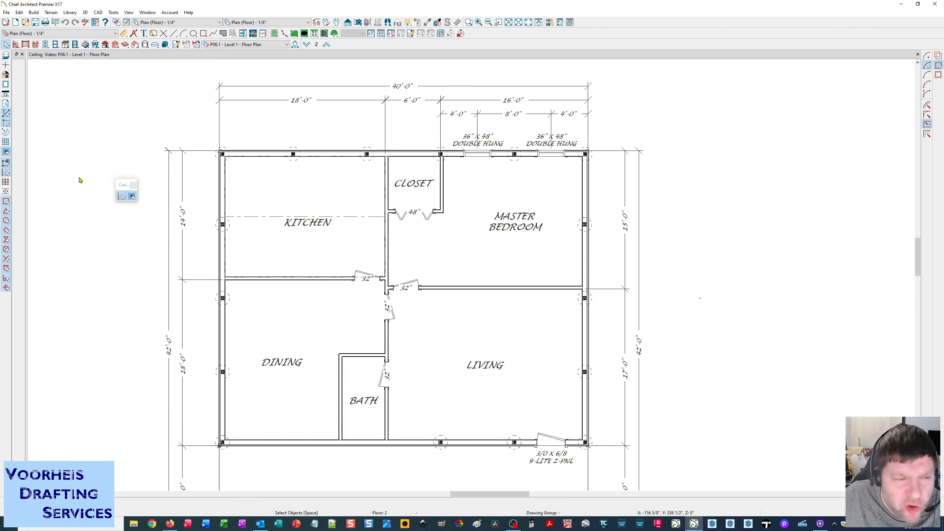
Step: Start a CAD line west of the plan to preview the angle snap grid, and cancel the line
left_click(174, 34)
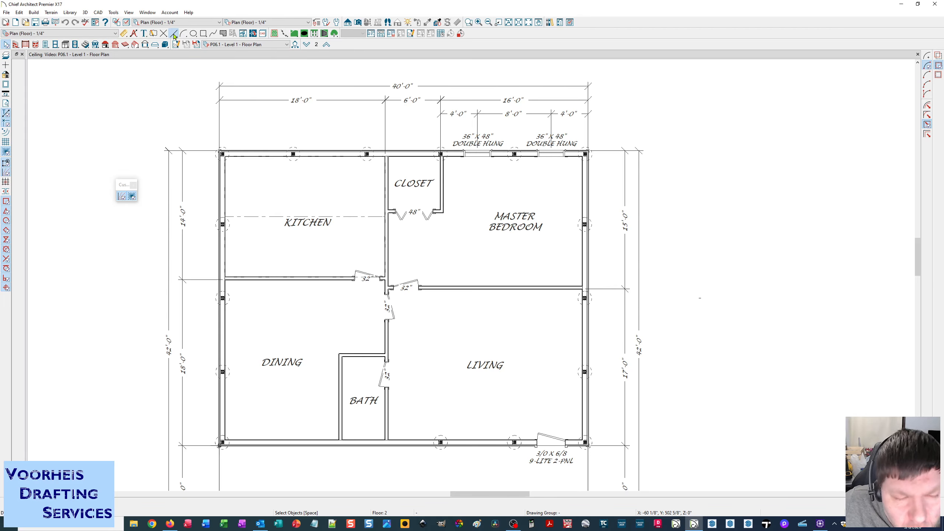
left_click(77, 310)
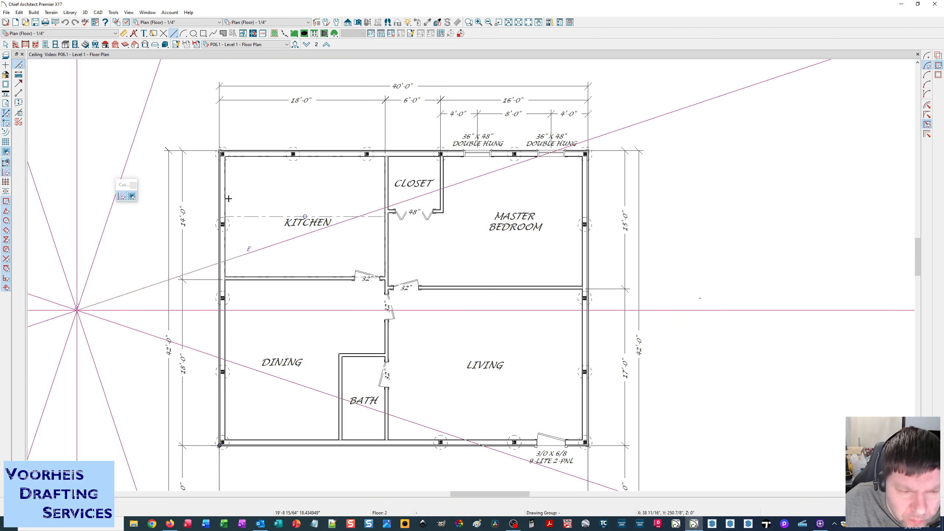
key("Escape")
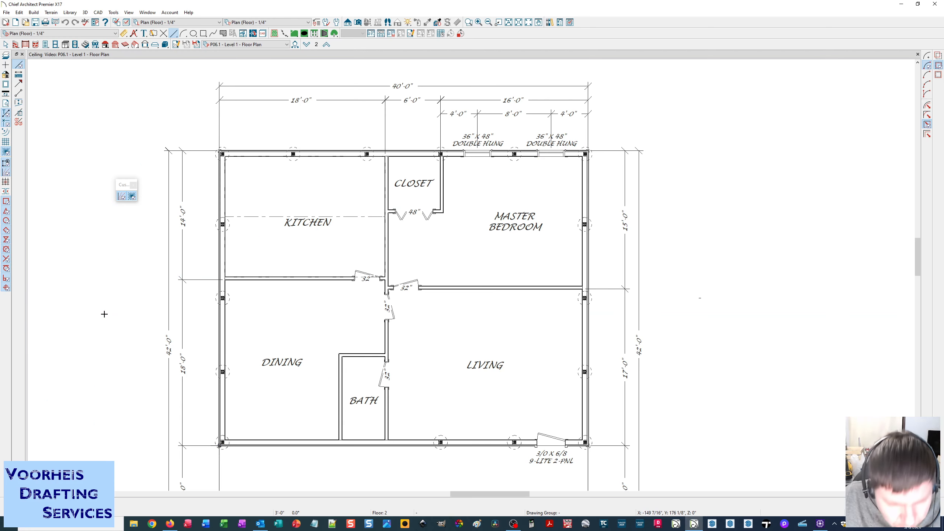
Step: Turn off the angle snap grid and draw a horizontal CAD line about 24 feet long from outside the west wall into the dining room
left_click(132, 196)
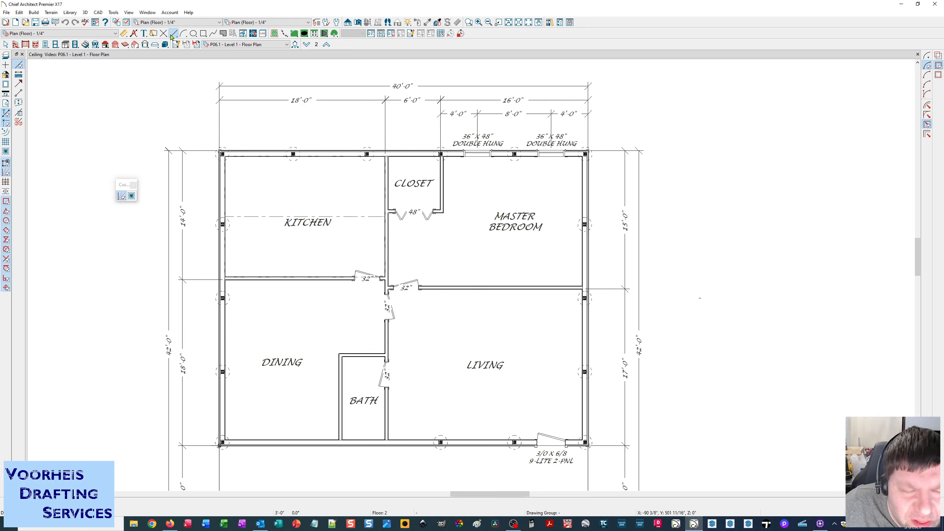
left_click(94, 299)
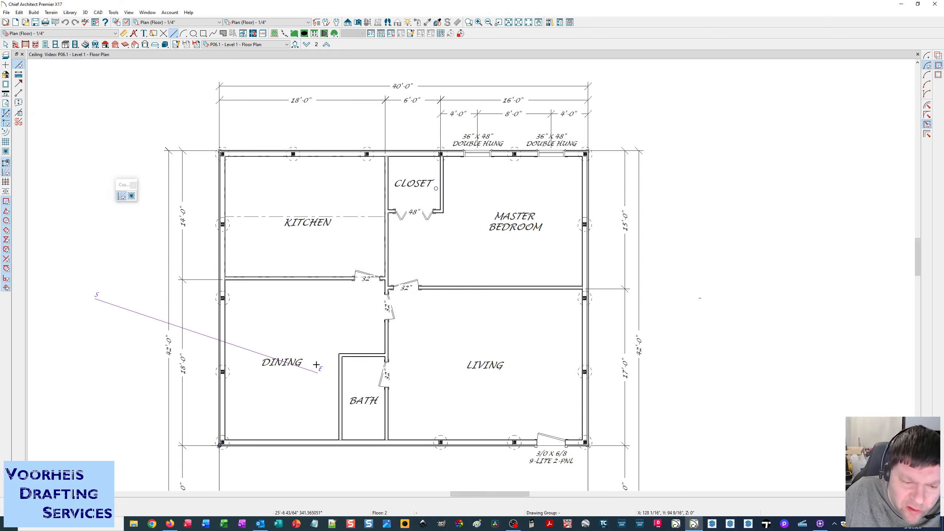
left_click_drag(180, 322, 314, 305)
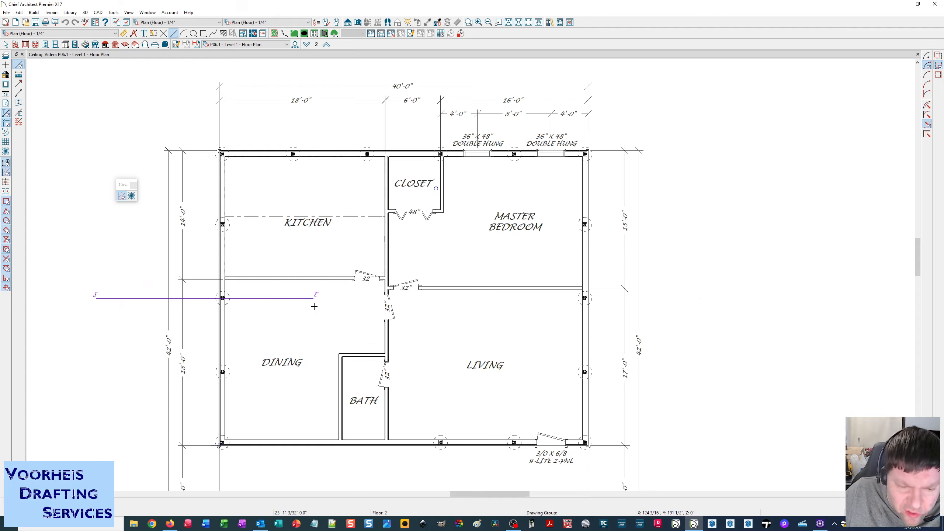
Step: Delete the horizontal test line that runs from outside the west wall into the dining room
key("space")
left_click(133, 302)
key("Delete")
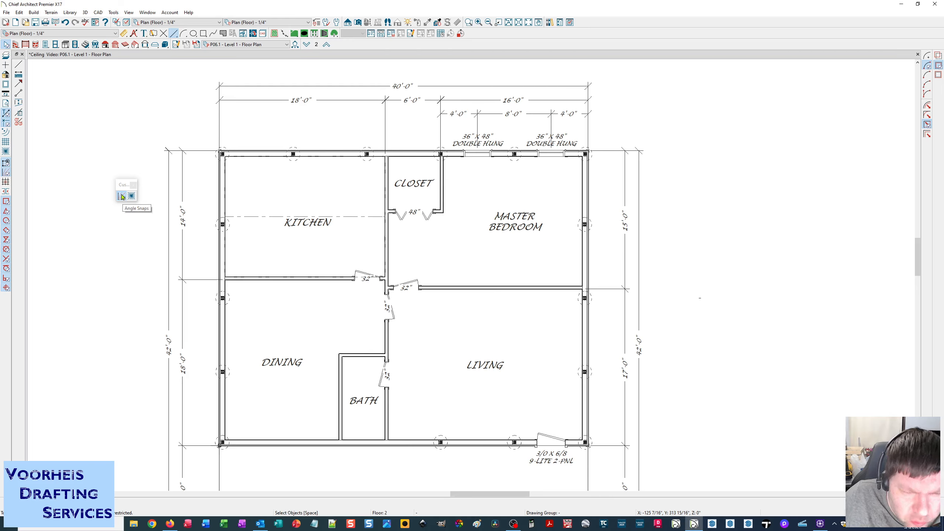
Step: Turn off Angle Snaps and draw three free-angle CAD lines across the west wall, about 25, 30 and 20 feet long
left_click(122, 196)
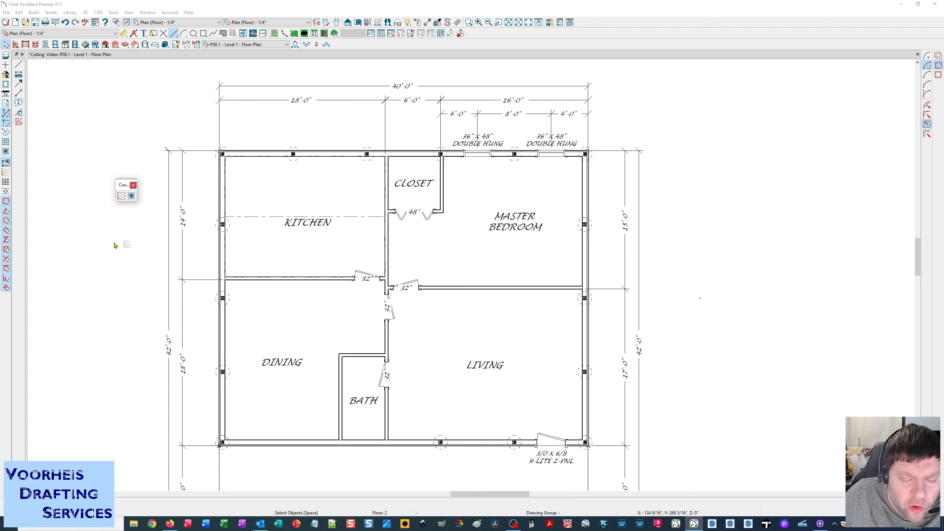
key("d")
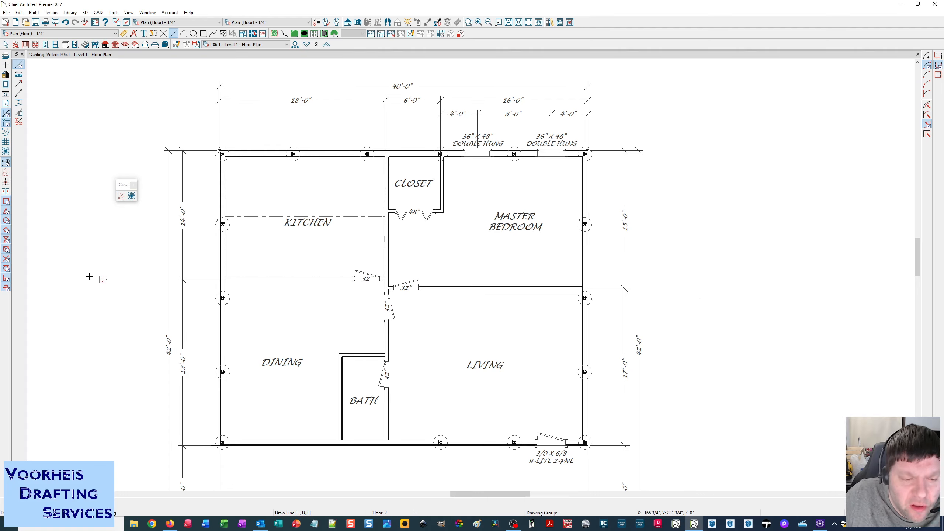
mouse_move(86, 291)
left_mouse_down()
mouse_move(274, 84)
mouse_move(130, 274)
mouse_move(683, 242)
mouse_move(469, 65)
mouse_move(312, 193)
mouse_move(690, 367)
mouse_move(647, 439)
mouse_move(86, 454)
mouse_move(369, 316)
mouse_move(313, 329)
mouse_move(311, 349)
left_mouse_up()
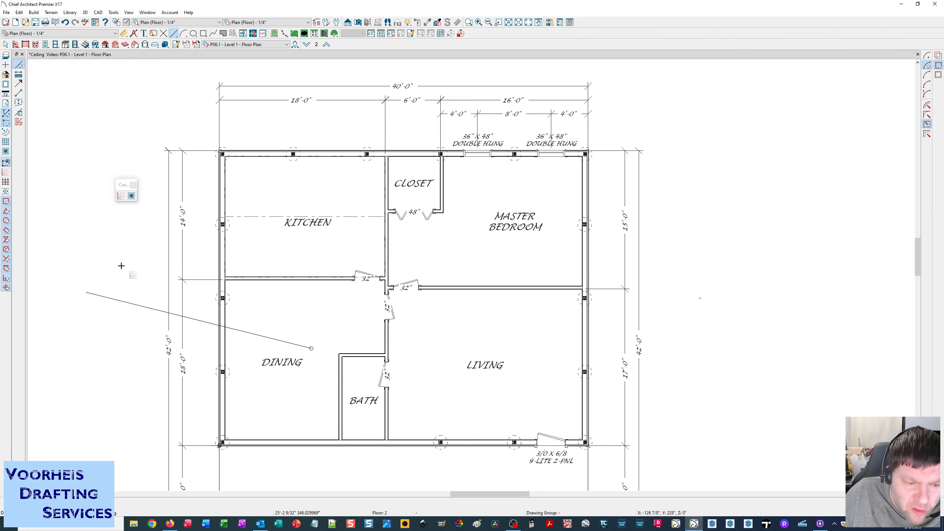
mouse_move(78, 262)
left_mouse_down()
mouse_move(270, 146)
mouse_move(296, 80)
mouse_move(347, 188)
mouse_move(311, 114)
mouse_move(259, 130)
mouse_move(379, 176)
mouse_move(341, 182)
left_mouse_up()
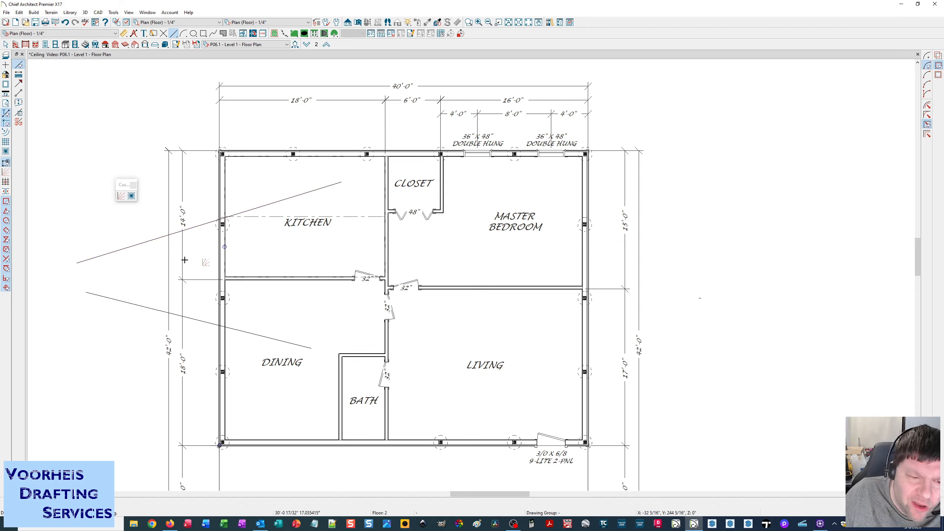
left_click_drag(114, 262, 295, 247)
Step: Set the angle of the shortest free-angle line to 45° in its line specification, keeping the start point locked
double_click(147, 259)
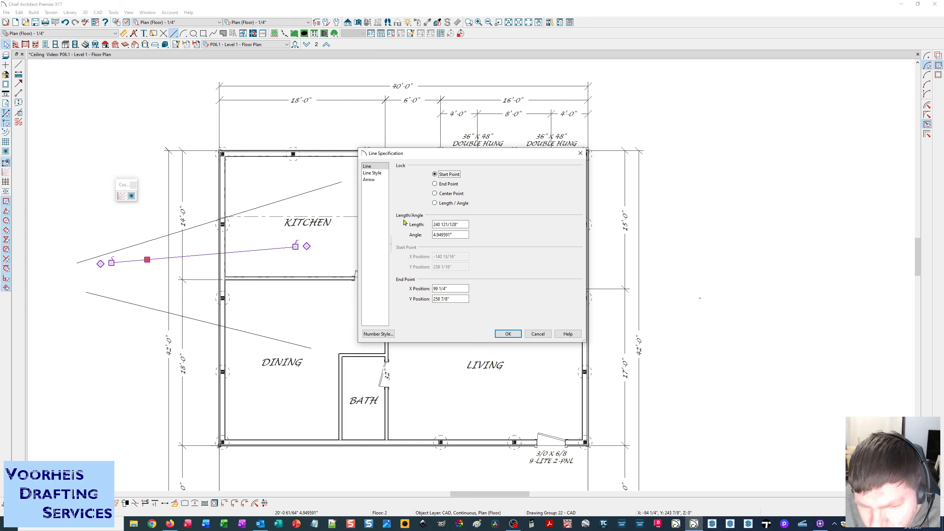
left_click_drag(450, 233, 362, 231)
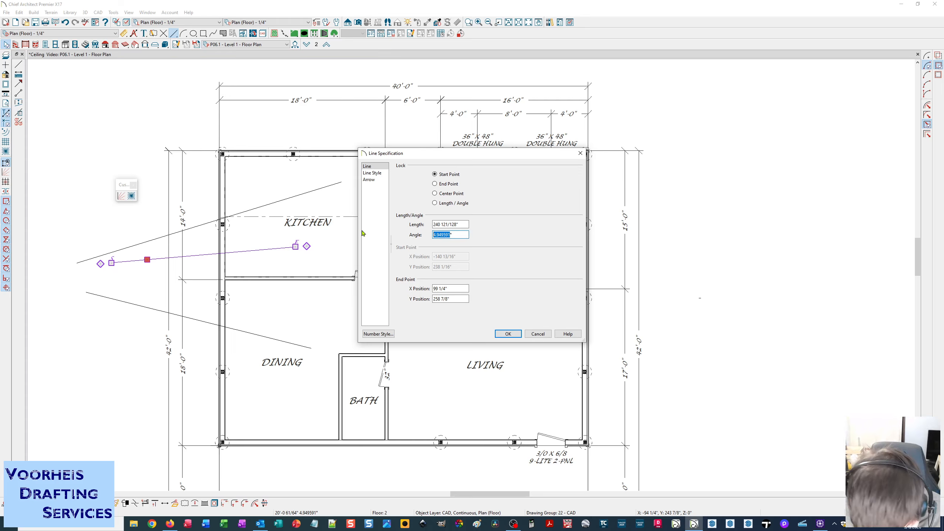
type("45")
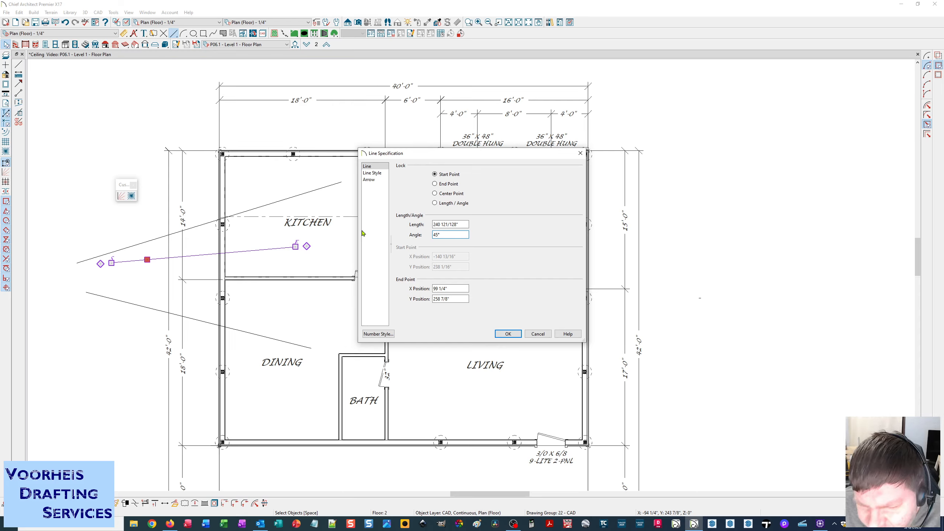
left_click(507, 334)
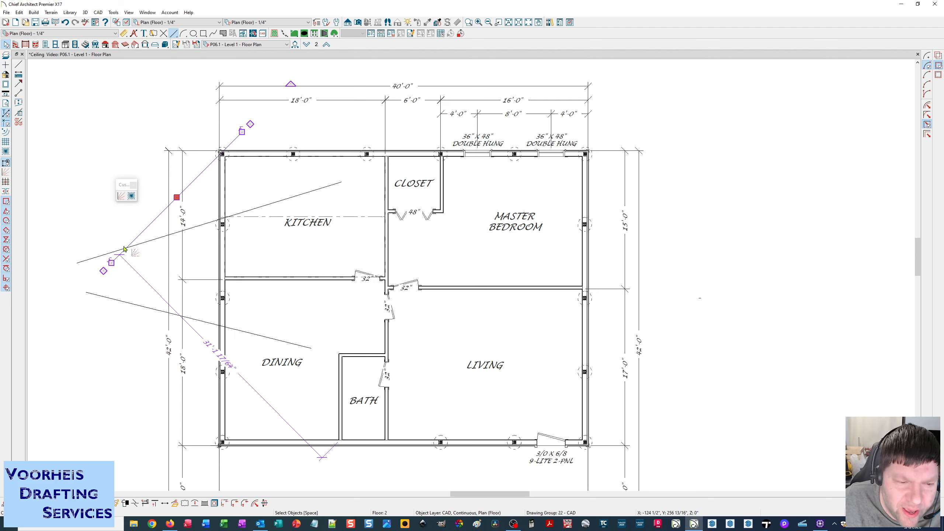
Step: Turn Angle Snaps back on and draw a vertical line about 18'-7" and a horizontal line about 25'-1" long near the west wall
left_click(121, 197)
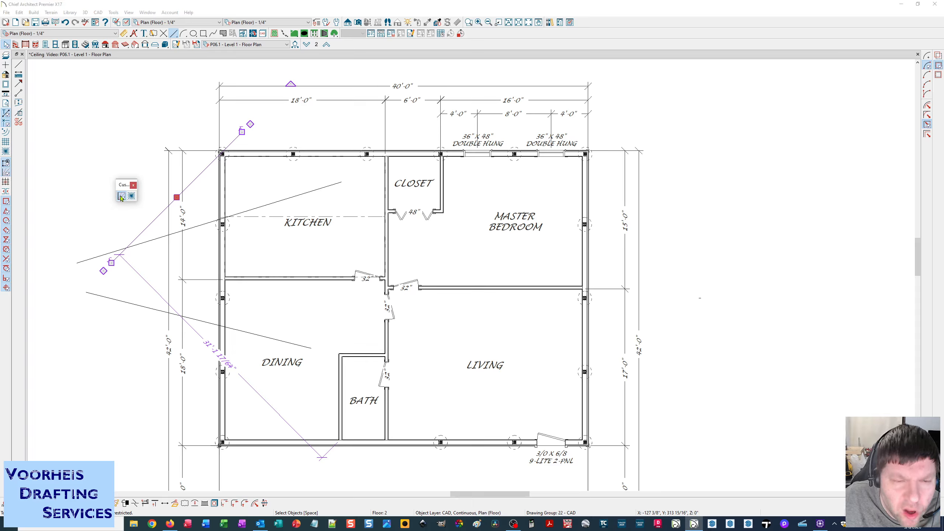
key("l")
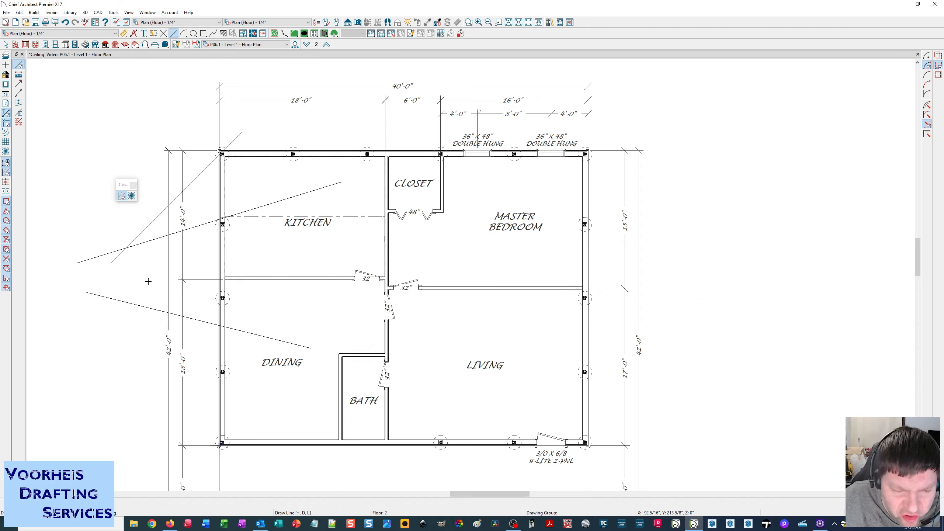
mouse_move(149, 280)
left_mouse_down()
mouse_move(314, 229)
mouse_move(205, 107)
mouse_move(142, 59)
mouse_move(136, 110)
left_mouse_up()
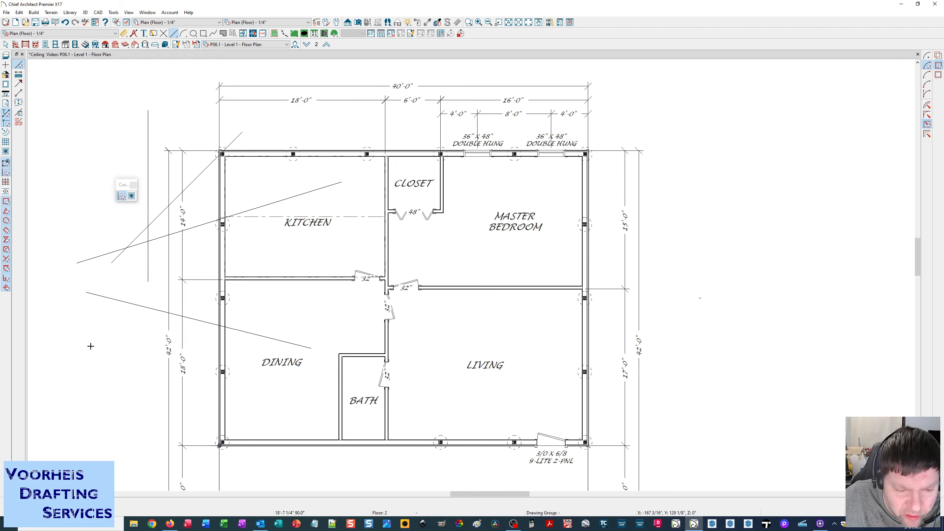
left_click_drag(90, 345, 321, 326)
Step: Delete all five test lines around the plan's west side: the horizontal, the vertical, the 45° and the two free-angle lines
key("space")
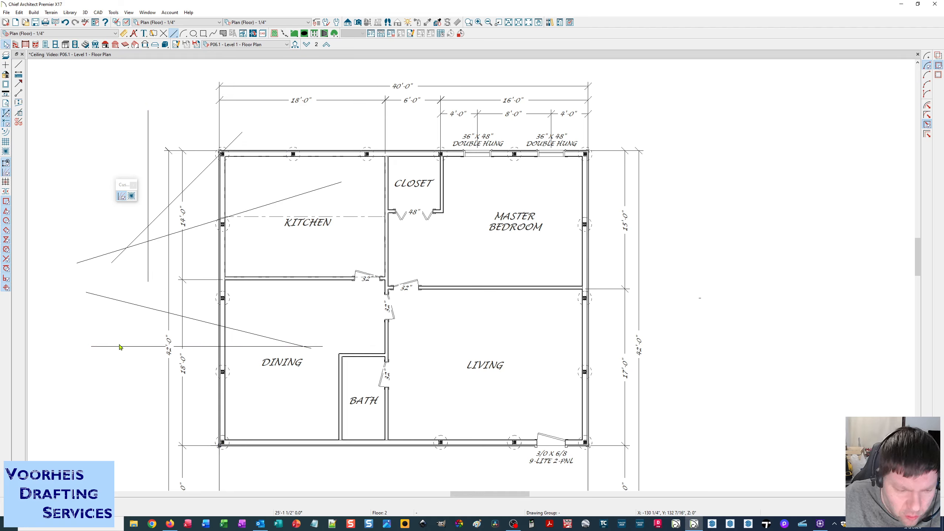
left_click(119, 345)
key("Delete")
left_click(124, 301)
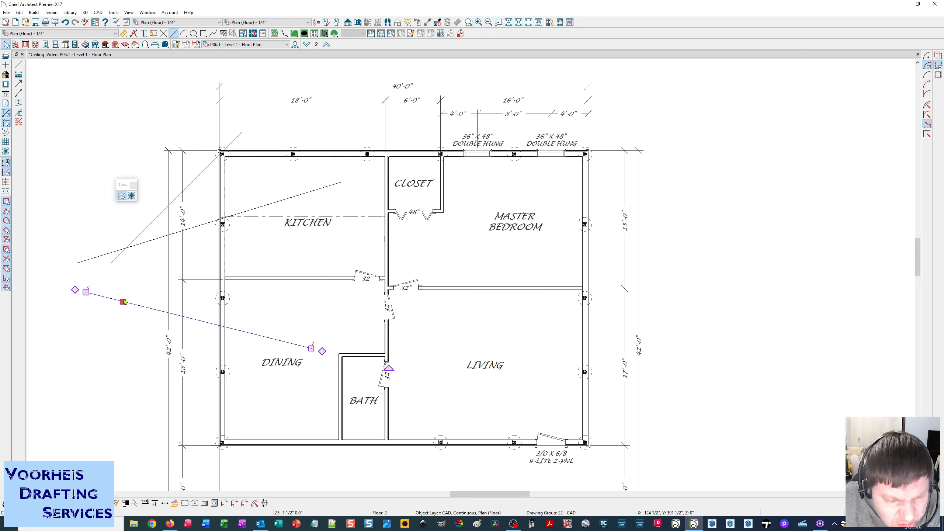
key("Delete")
left_click(141, 233)
key("Delete")
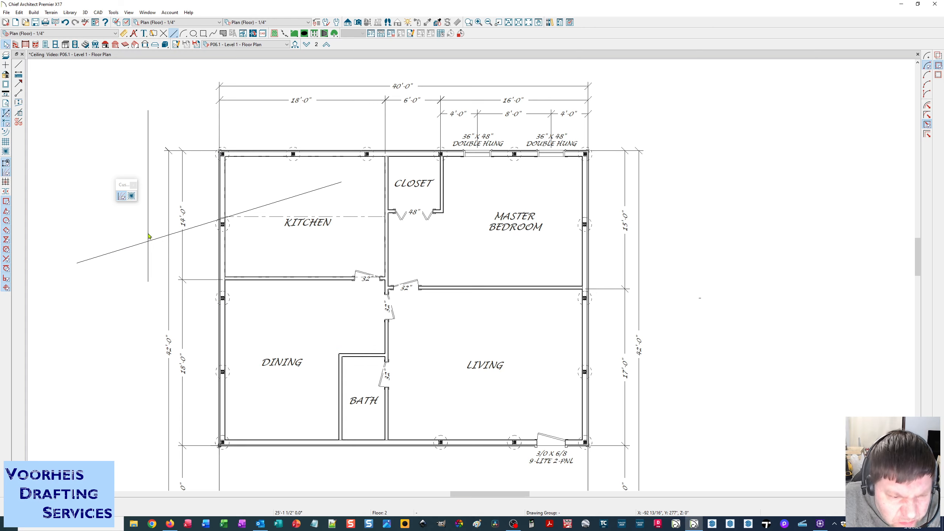
left_click(148, 238)
key("Delete")
left_click(148, 240)
key("Delete")
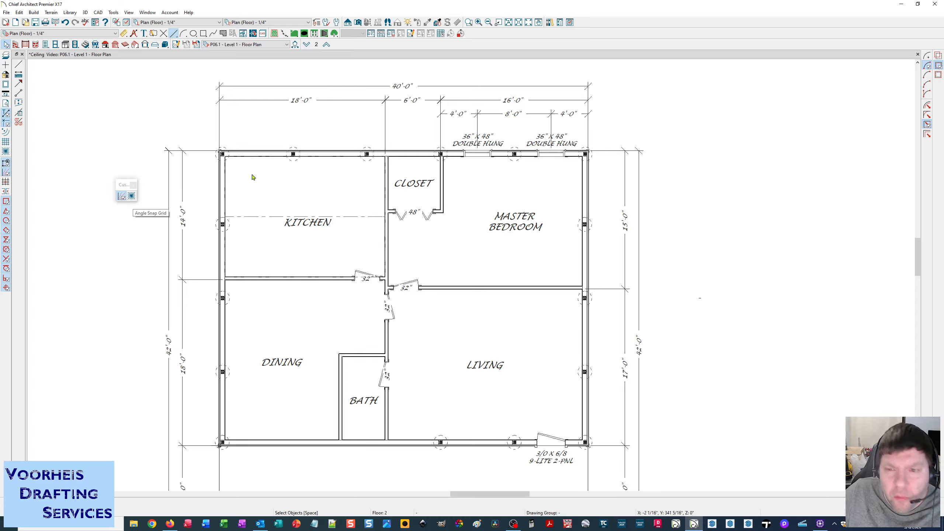
Step: Open the toolbar customization and search the available plan view buttons for "angle"
right_click(528, 47)
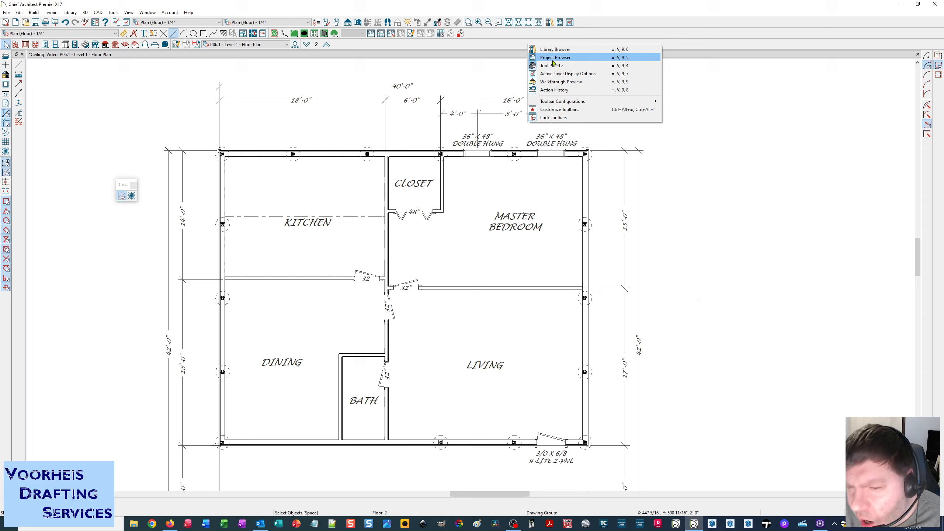
left_click(569, 109)
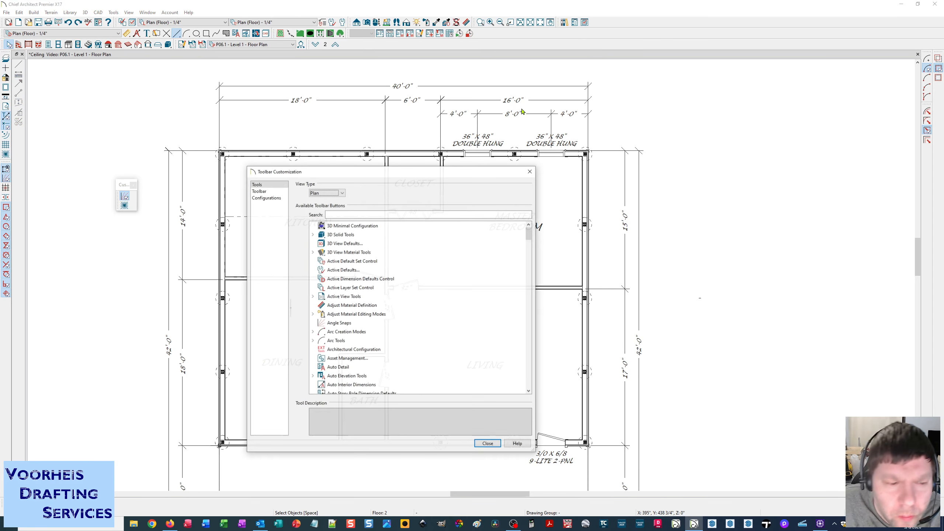
left_click(262, 185)
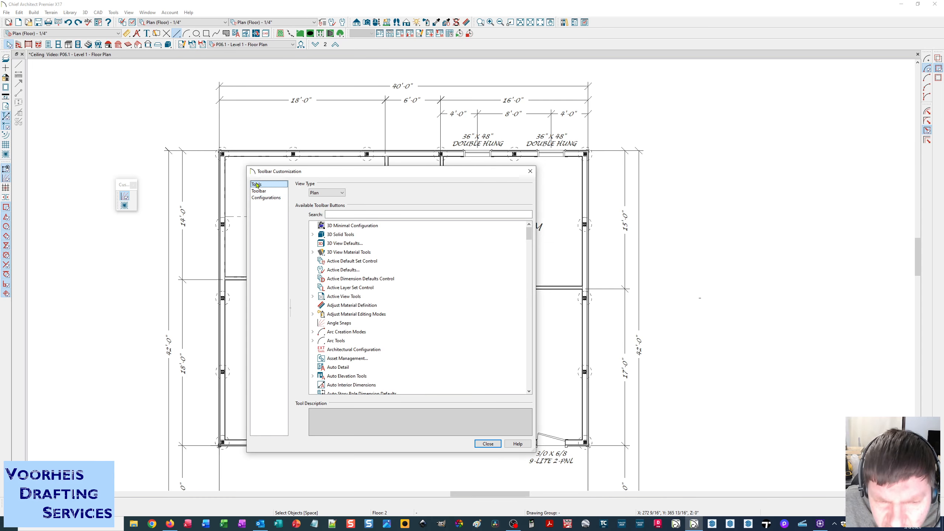
left_click(346, 214)
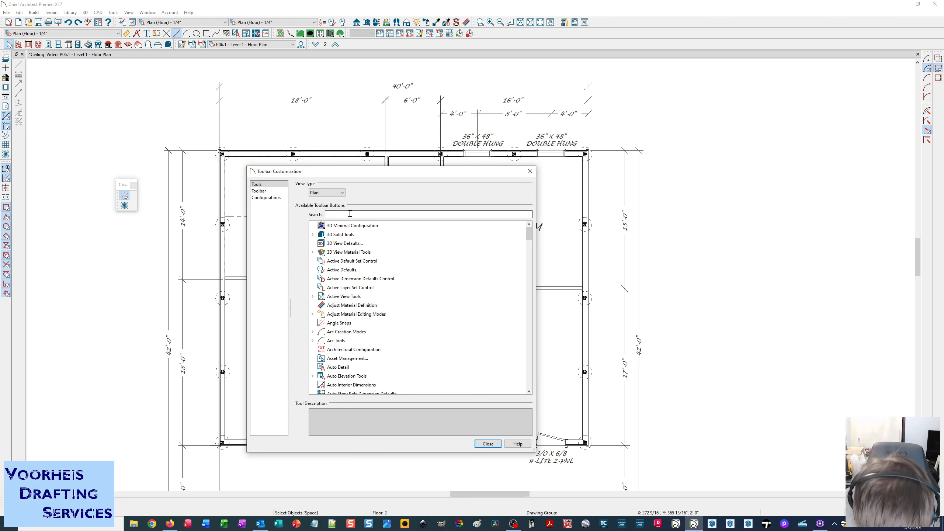
type("anglr")
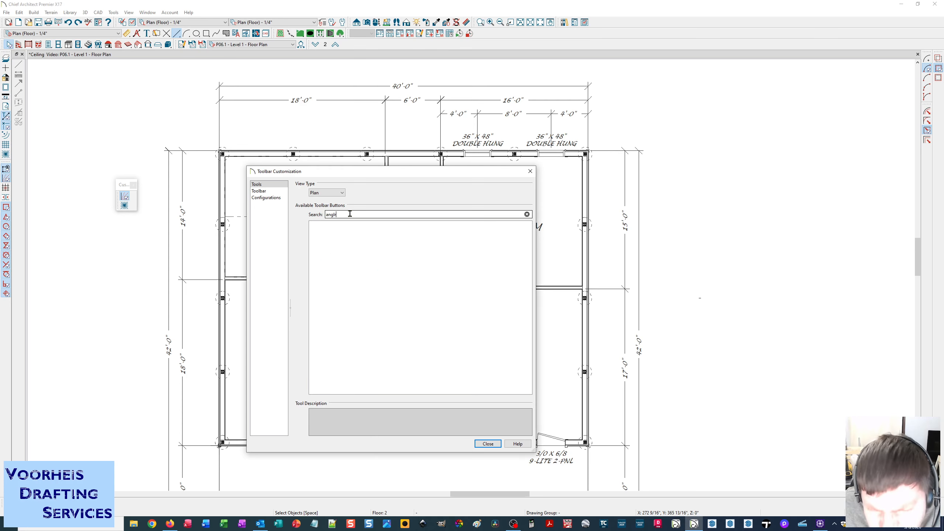
key("BackSpace")
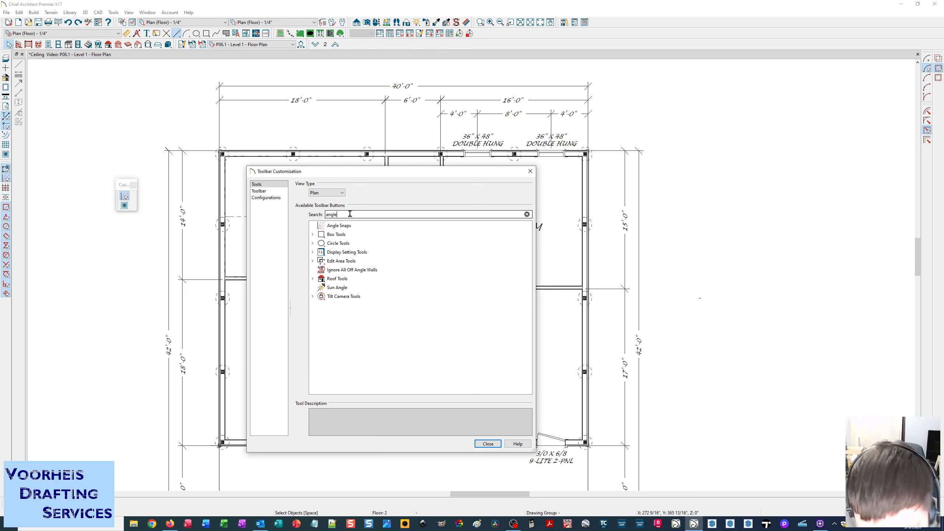
Step: Locate the Angle Snap Grid button within the Display Setting Tools, view its description, and close the toolbar customization
left_click(313, 253)
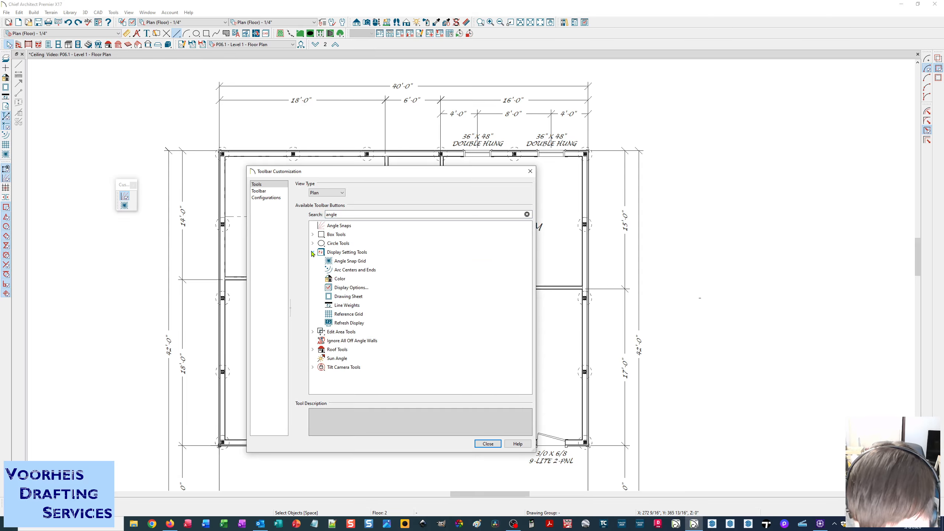
left_click(329, 261)
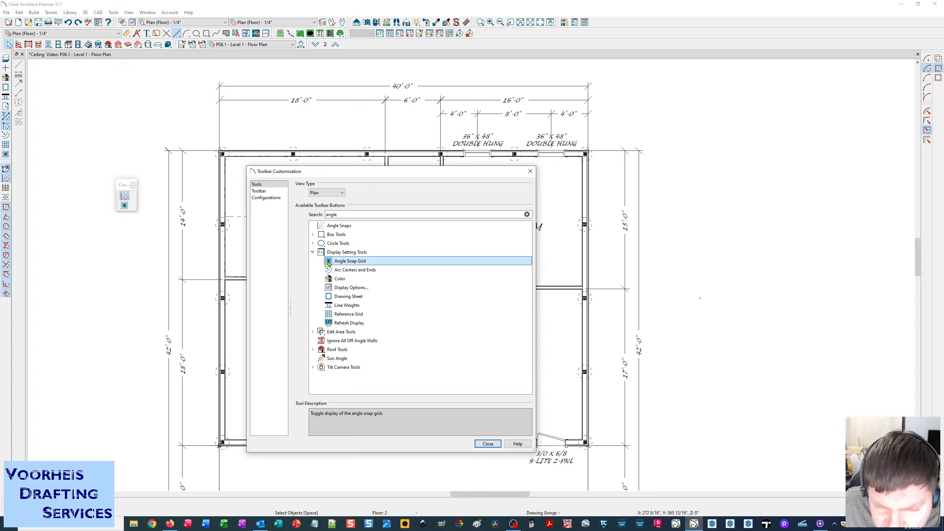
left_click_drag(329, 262, 78, 150)
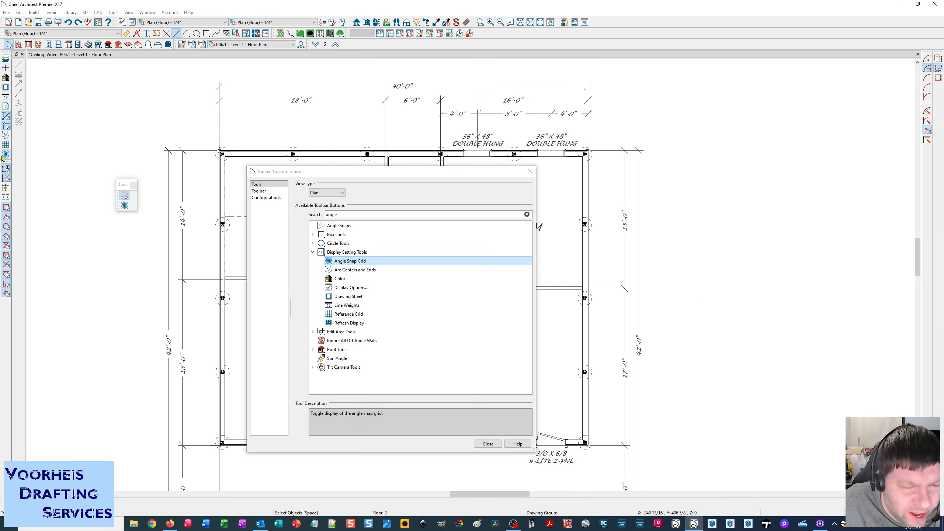
left_click(124, 207)
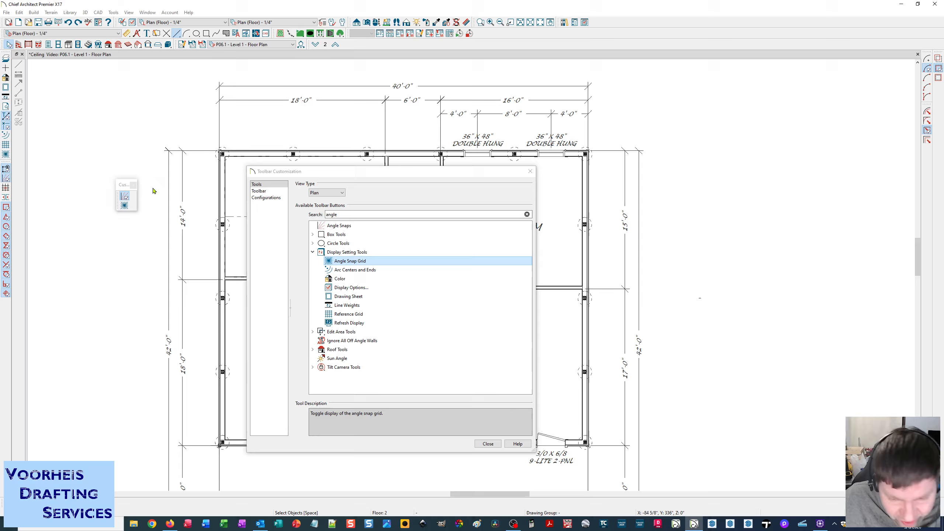
left_click(125, 207)
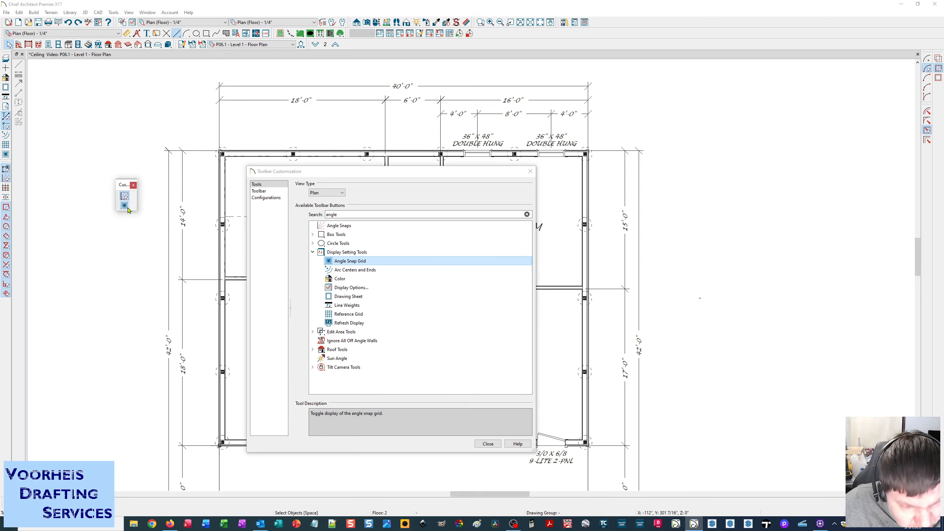
left_click(529, 171)
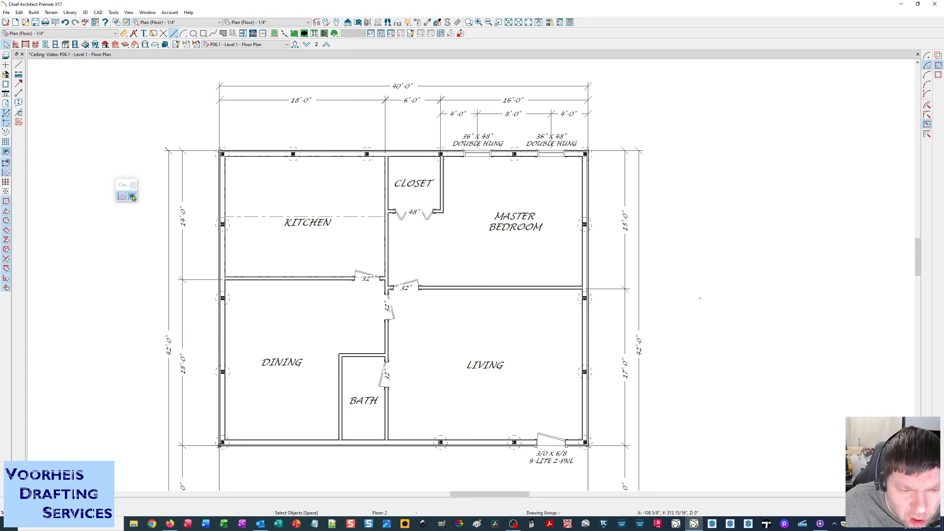
Step: With the Angle Snap Grid displayed, draw a horizontal CAD line about 18'-1" long across the west wall into the dining room
left_click(173, 33)
mouse_move(101, 308)
left_mouse_down()
mouse_move(389, 308)
mouse_move(230, 264)
mouse_move(224, 300)
mouse_move(141, 289)
mouse_move(112, 313)
mouse_move(544, 326)
mouse_move(393, 174)
mouse_move(449, 312)
mouse_move(320, 271)
mouse_move(217, 179)
mouse_move(182, 101)
mouse_move(231, 281)
mouse_move(293, 211)
mouse_move(335, 366)
mouse_move(173, 416)
mouse_move(64, 411)
mouse_move(154, 283)
mouse_move(273, 257)
mouse_move(336, 257)
mouse_move(158, 133)
mouse_move(45, 150)
mouse_move(282, 439)
mouse_move(289, 182)
mouse_move(214, 264)
mouse_move(334, 265)
mouse_move(345, 347)
mouse_move(394, 339)
left_mouse_up()
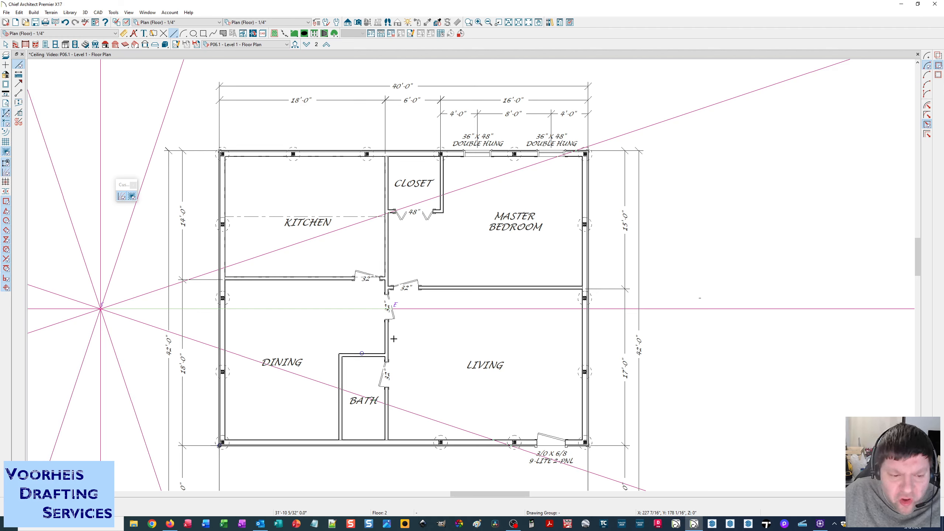
mouse_move(394, 338)
left_mouse_down()
mouse_move(360, 231)
mouse_move(179, 274)
mouse_move(173, 117)
mouse_move(139, 289)
mouse_move(264, 290)
mouse_move(231, 353)
mouse_move(148, 342)
mouse_move(192, 113)
mouse_move(164, 289)
mouse_move(324, 351)
mouse_move(238, 284)
mouse_move(365, 148)
mouse_move(67, 122)
mouse_move(107, 141)
mouse_move(305, 326)
mouse_move(163, 325)
mouse_move(173, 308)
mouse_move(208, 319)
mouse_move(312, 320)
mouse_move(277, 321)
left_mouse_up()
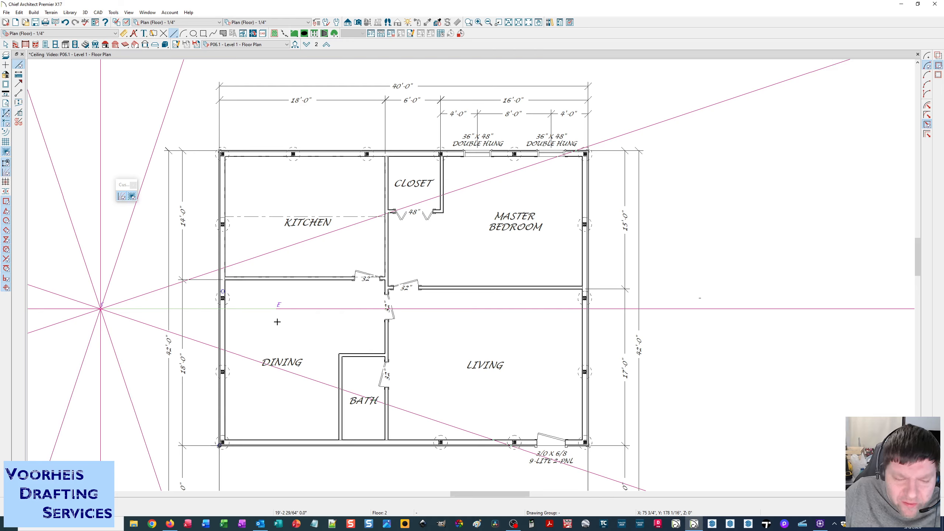
mouse_move(276, 322)
left_mouse_down()
mouse_move(294, 320)
mouse_move(262, 318)
left_mouse_up()
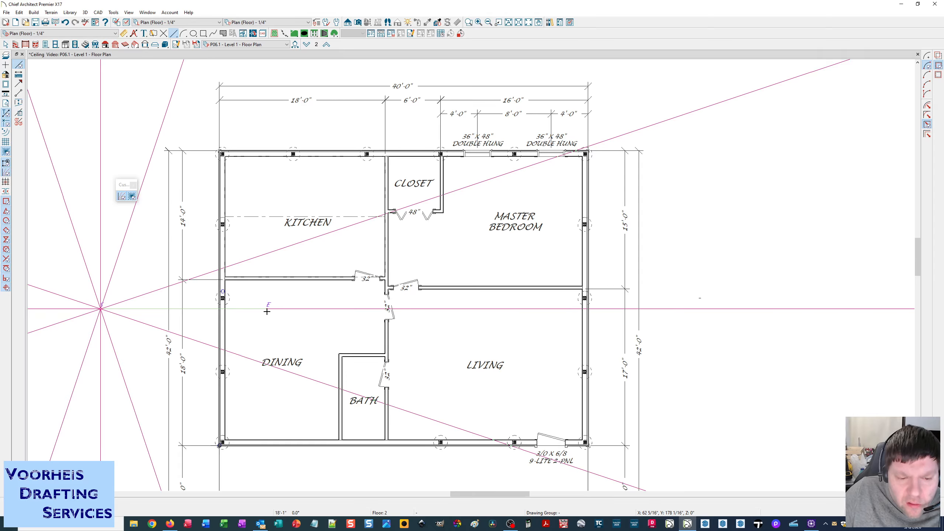
left_click(267, 308)
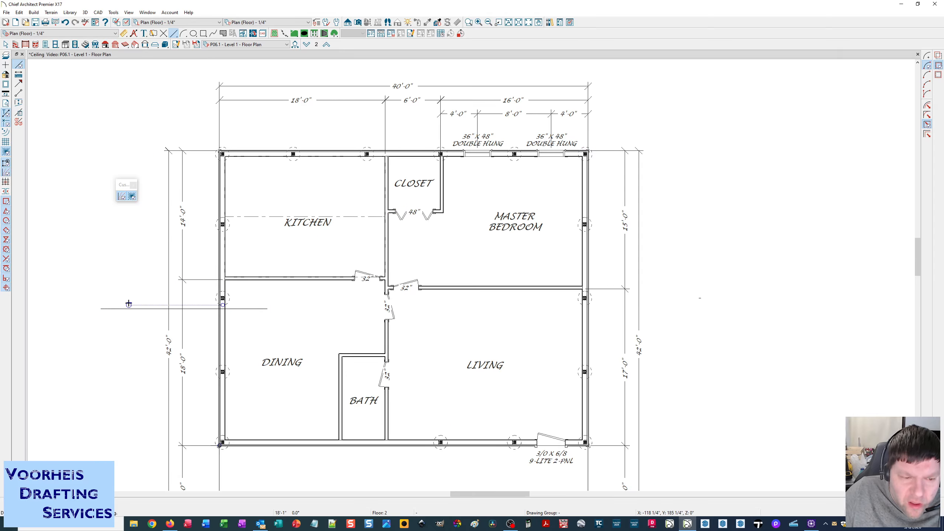
Step: Turn off the Angle Snap Grid, draw a horizontal CAD line about 18'-8" long across the kitchen's west wall, and delete it
left_click(131, 195)
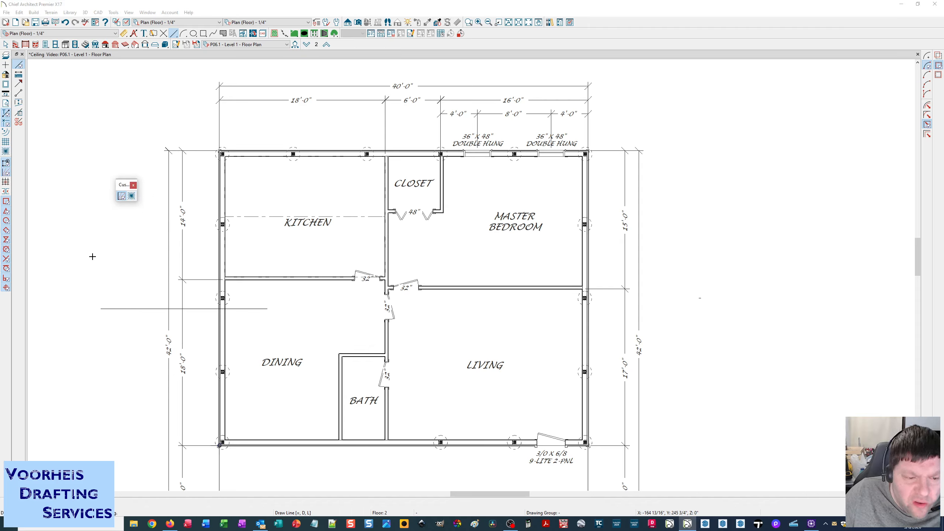
left_click_drag(92, 257, 265, 256)
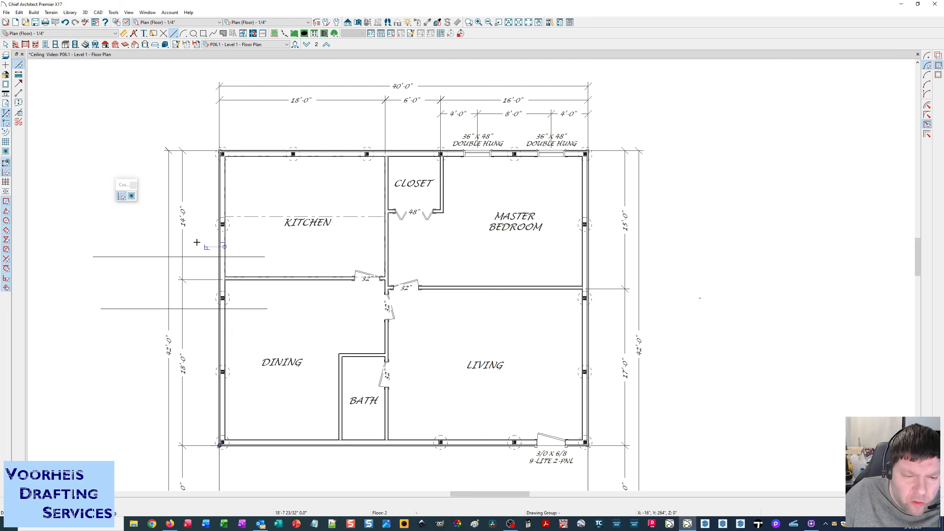
key("space")
left_click(129, 256)
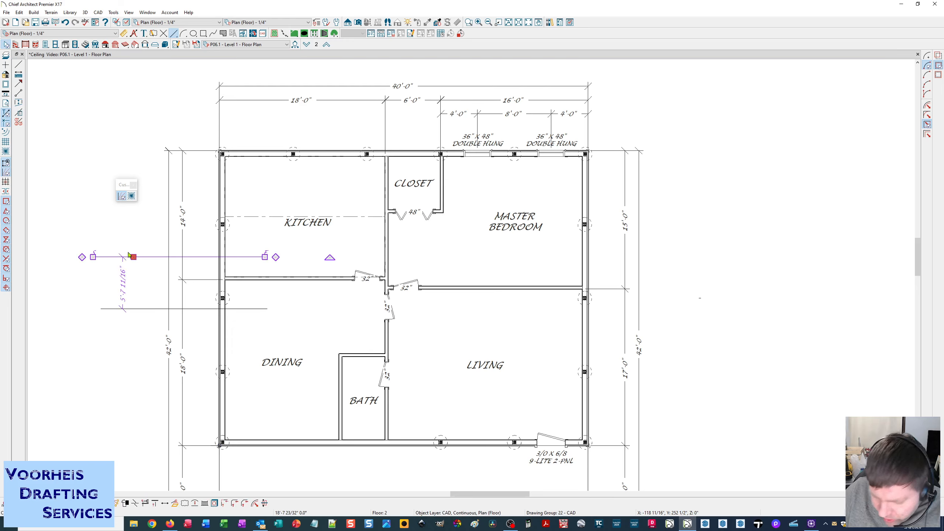
key("Delete")
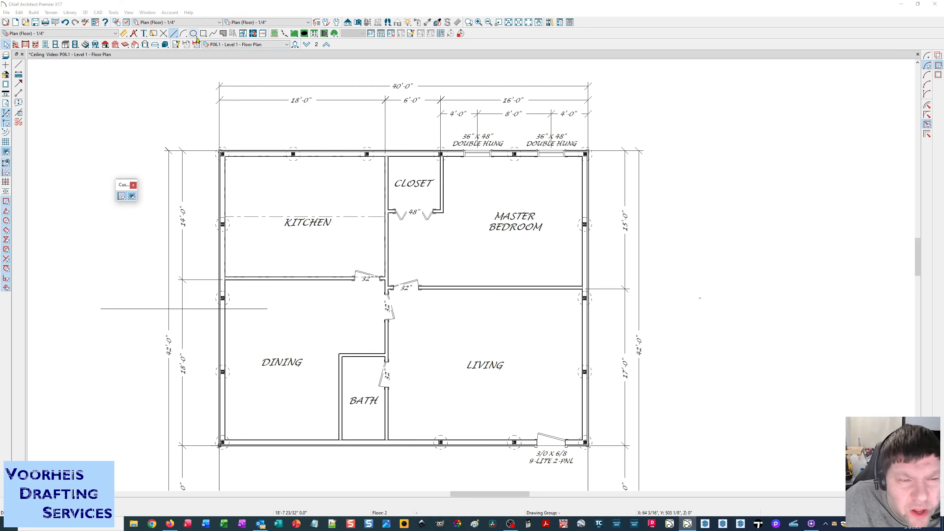
Step: With the Angle Snap Grid displayed again, draw a horizontal line about 7'-7" long west of the plan, and delete both remaining test lines
left_click(176, 34)
mouse_move(84, 278)
left_mouse_down()
mouse_move(394, 172)
mouse_move(381, 180)
mouse_move(135, 114)
mouse_move(126, 143)
mouse_move(80, 89)
mouse_move(63, 230)
mouse_move(230, 327)
mouse_move(322, 358)
mouse_move(342, 283)
mouse_move(210, 268)
mouse_move(411, 163)
mouse_move(144, 272)
mouse_move(295, 260)
mouse_move(251, 269)
mouse_move(307, 253)
mouse_move(284, 226)
mouse_move(269, 252)
mouse_move(230, 268)
mouse_move(301, 275)
mouse_move(189, 238)
mouse_move(177, 255)
mouse_move(227, 281)
mouse_move(291, 289)
mouse_move(281, 302)
mouse_move(230, 273)
mouse_move(229, 224)
mouse_move(132, 122)
mouse_move(81, 105)
mouse_move(120, 168)
mouse_move(273, 253)
mouse_move(163, 278)
mouse_move(272, 300)
mouse_move(334, 361)
mouse_move(239, 329)
mouse_move(303, 366)
mouse_move(244, 320)
mouse_move(214, 275)
mouse_move(153, 279)
left_mouse_up()
key("space")
left_click(148, 278)
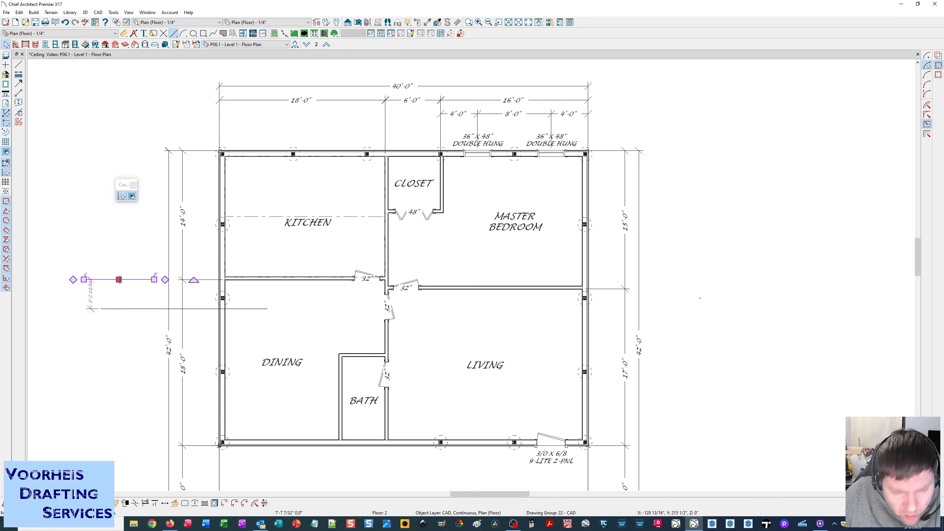
key("Delete")
left_click(198, 308)
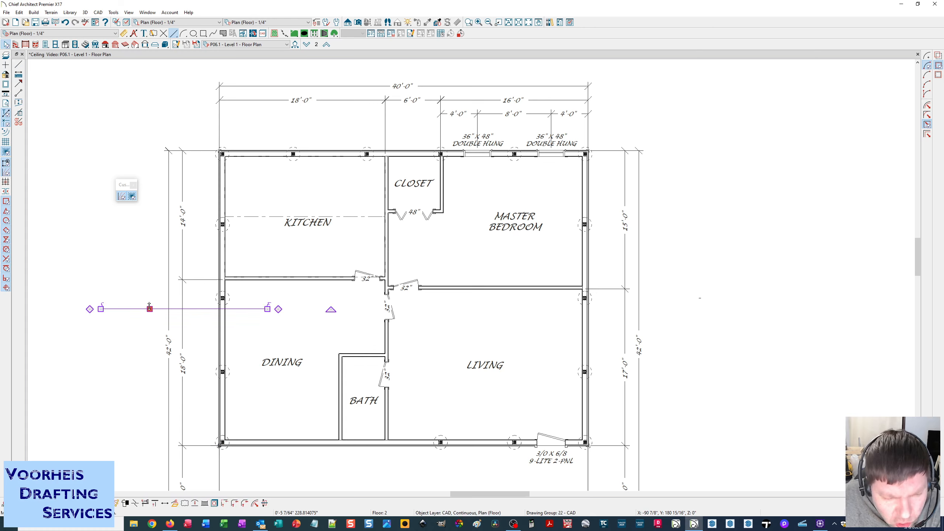
key("Delete")
left_click(198, 280)
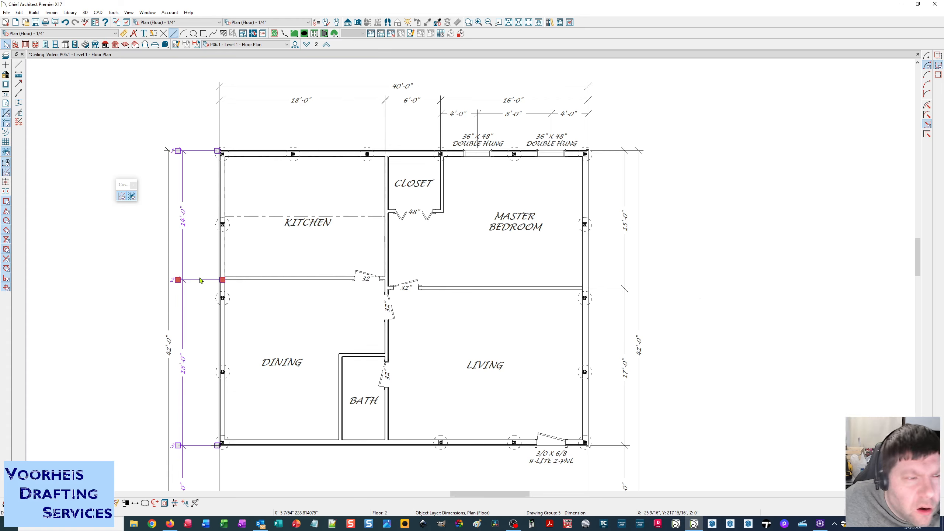
Step: Open the Snap Properties page of the program preferences
left_click(19, 12)
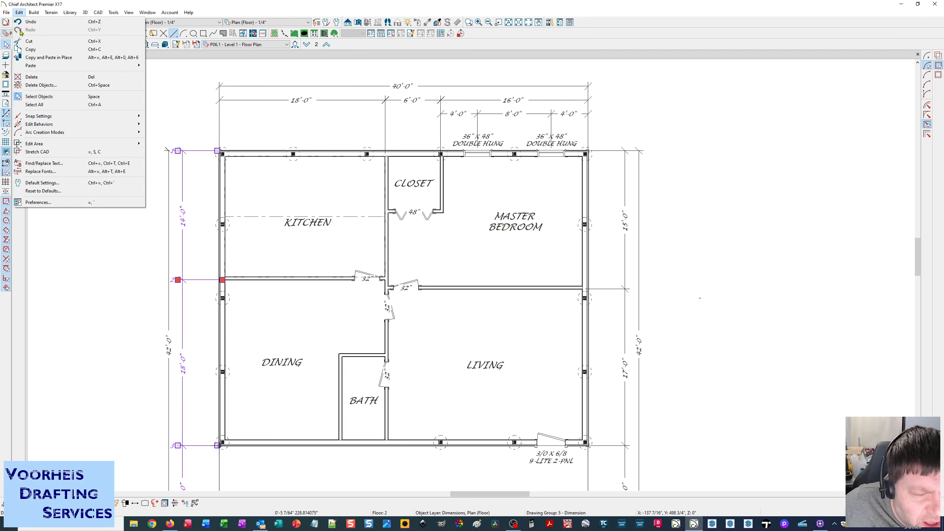
left_click(39, 202)
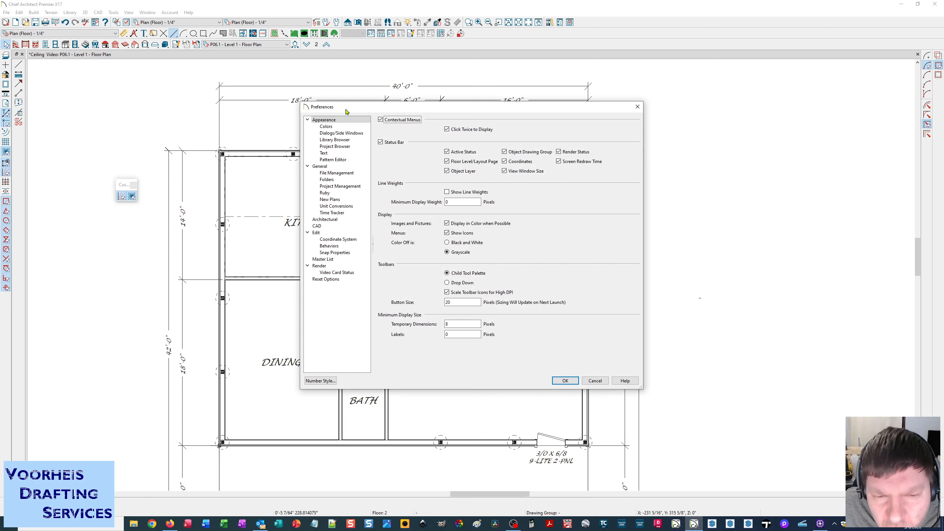
left_click_drag(345, 112, 265, 114)
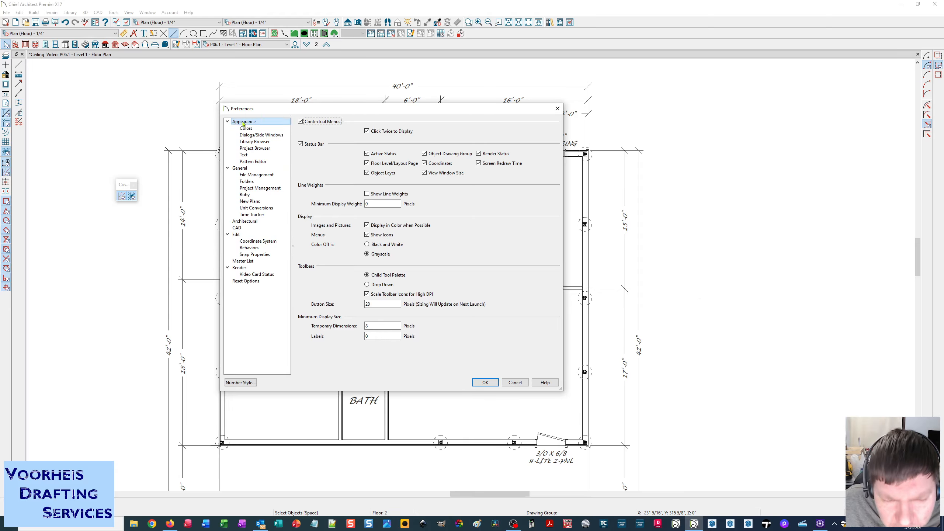
left_click(238, 234)
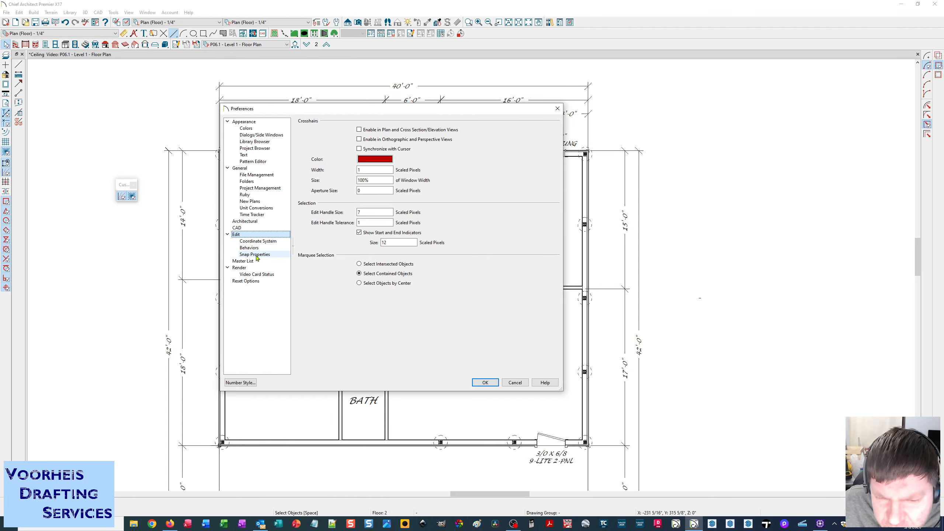
left_click(255, 255)
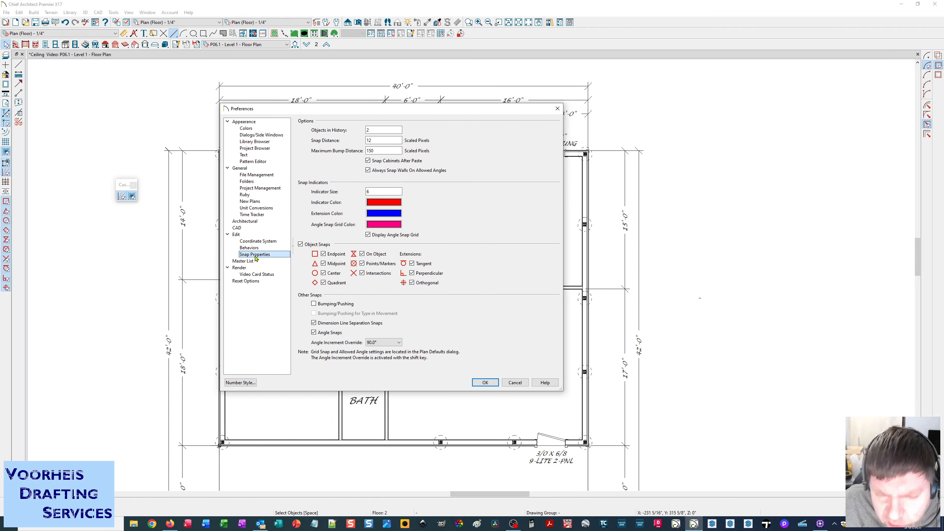
left_click_drag(353, 111, 279, 97)
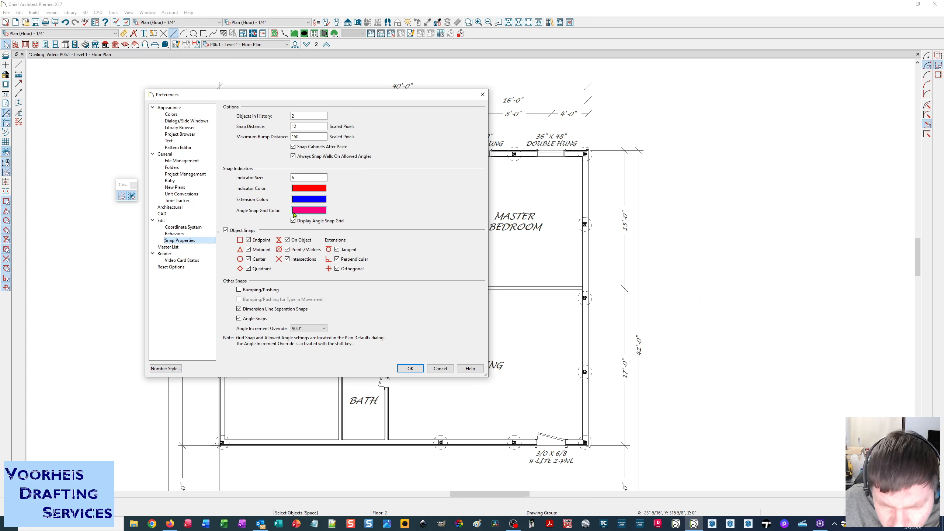
Step: Set the Angle Snap Grid color to orange (#FF8000) and apply the snap preferences
left_click(305, 211)
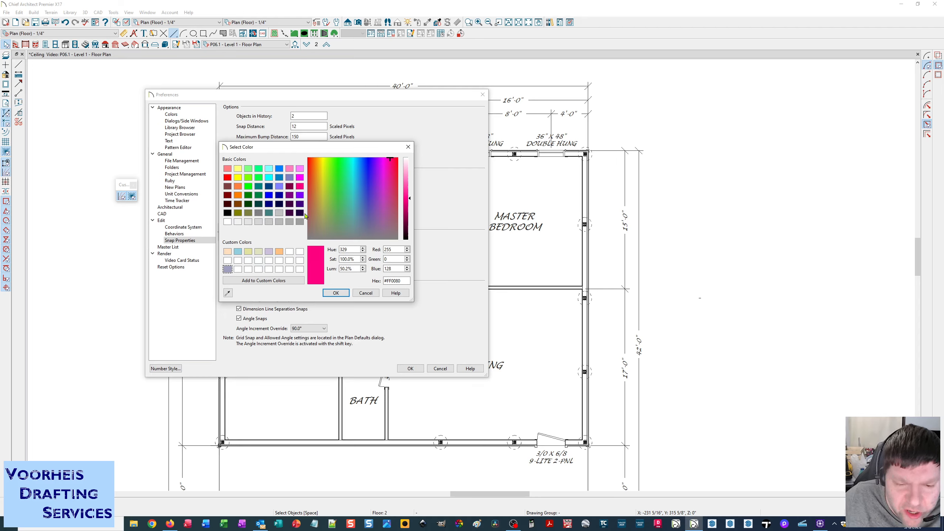
left_click(238, 196)
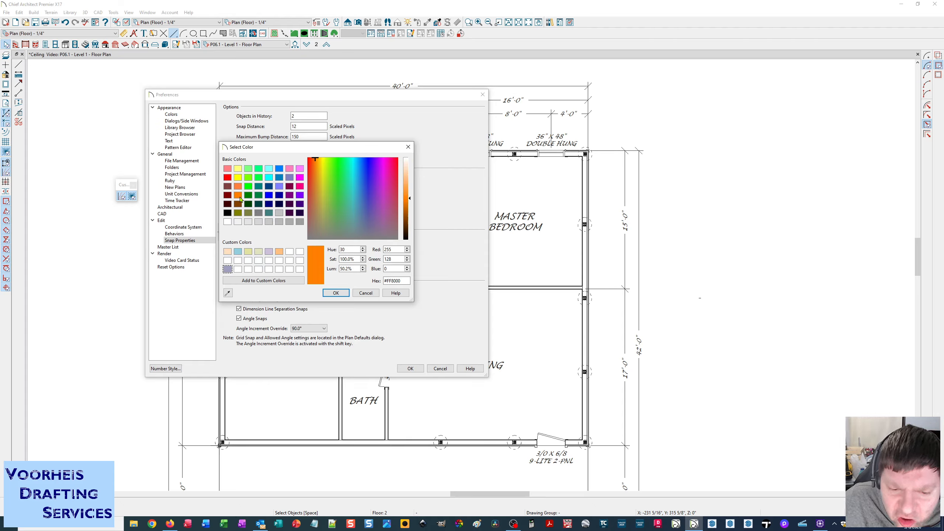
left_click(339, 297)
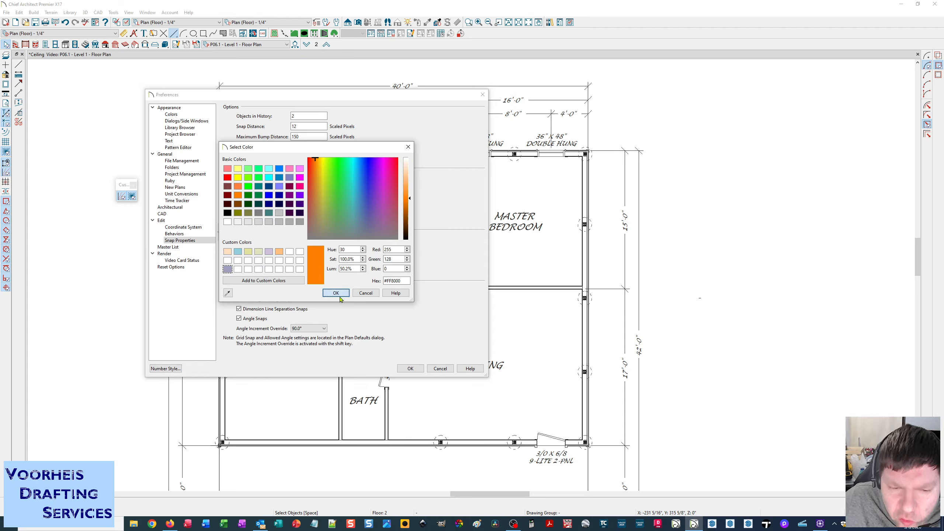
left_click(340, 296)
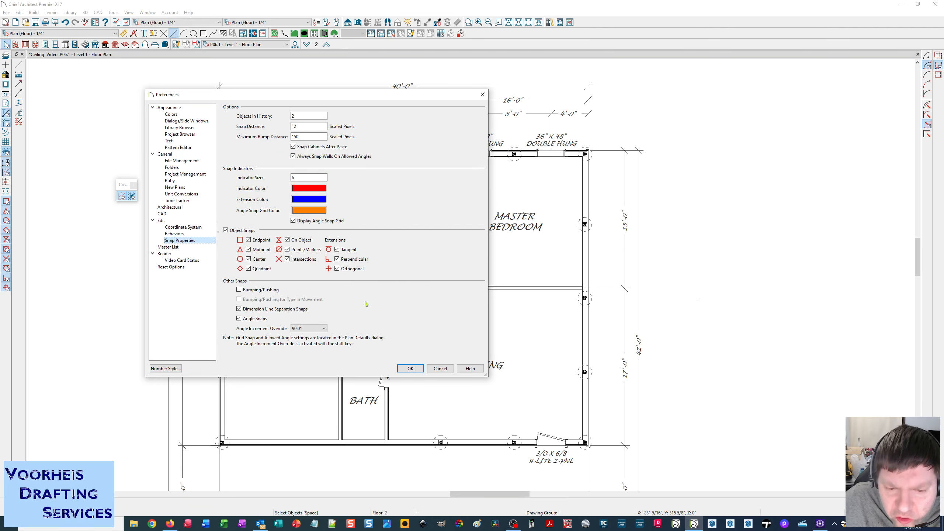
left_click(410, 369)
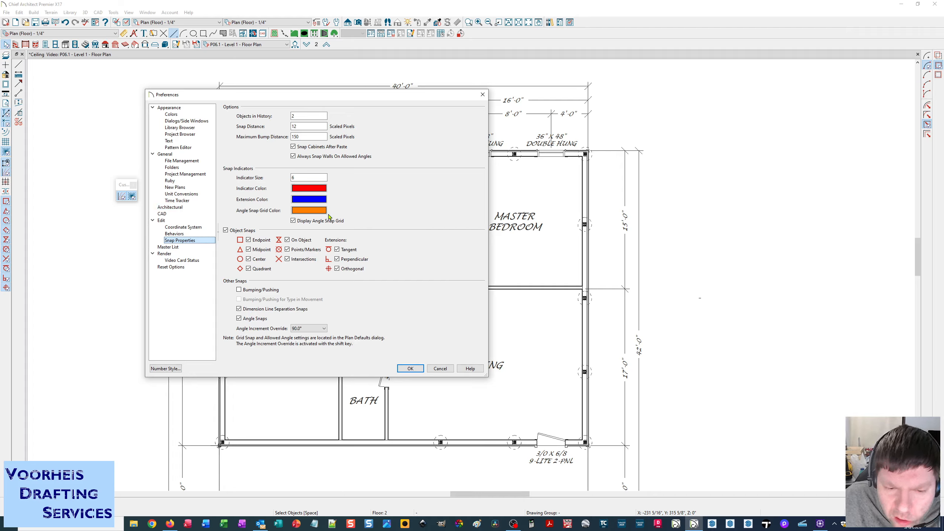
Step: With Display Angle Snap Grid turned off in the preferences, draw a short CAD line west of the plan and delete it
left_click(293, 221)
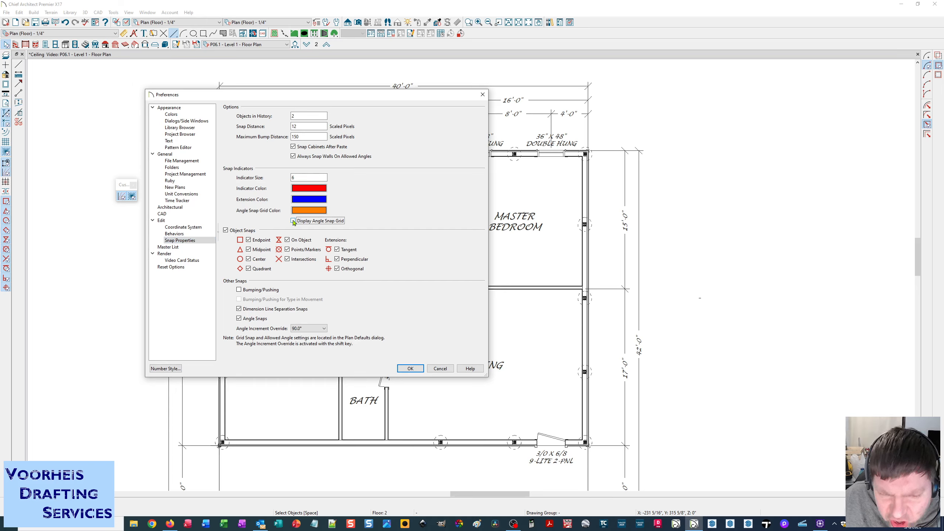
left_click(410, 369)
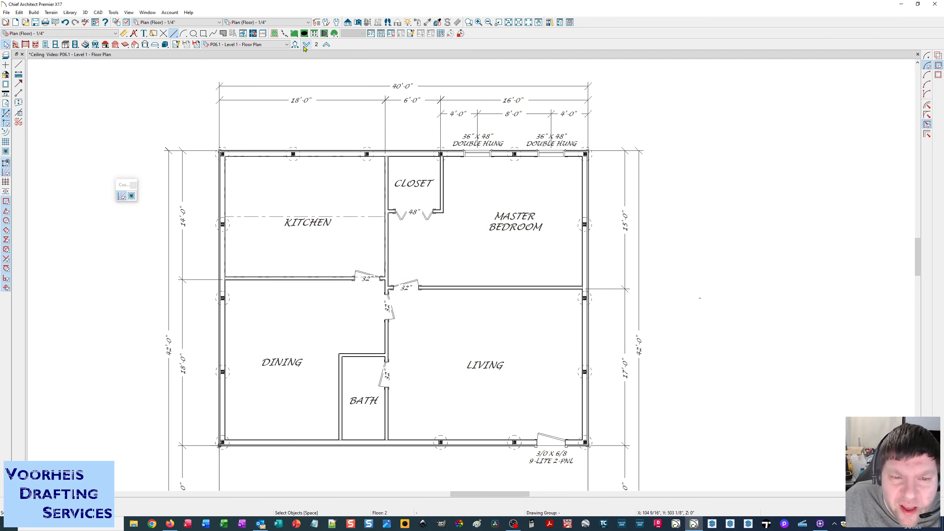
left_click(174, 33)
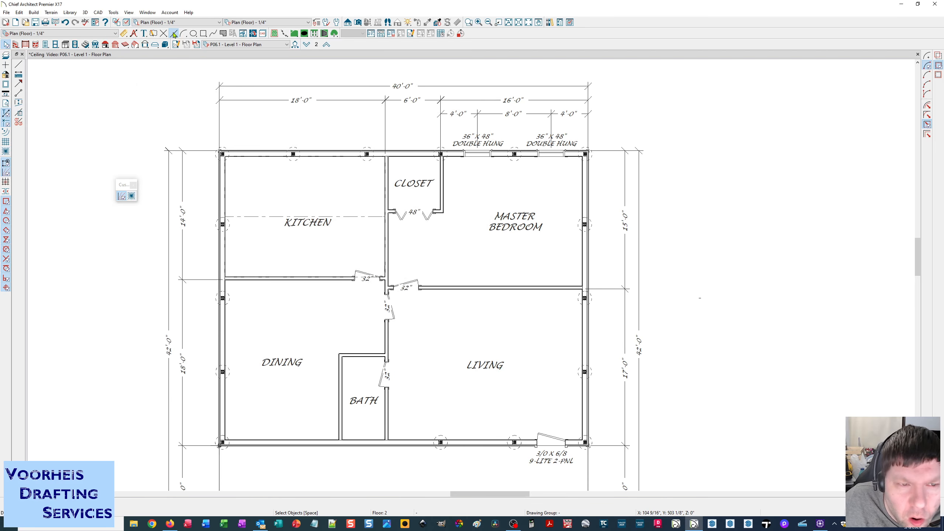
mouse_move(66, 302)
left_mouse_down()
mouse_move(365, 296)
mouse_move(292, 299)
mouse_move(332, 303)
mouse_move(323, 218)
mouse_move(238, 246)
mouse_move(191, 308)
mouse_move(82, 300)
left_mouse_up()
key("space")
left_click(76, 302)
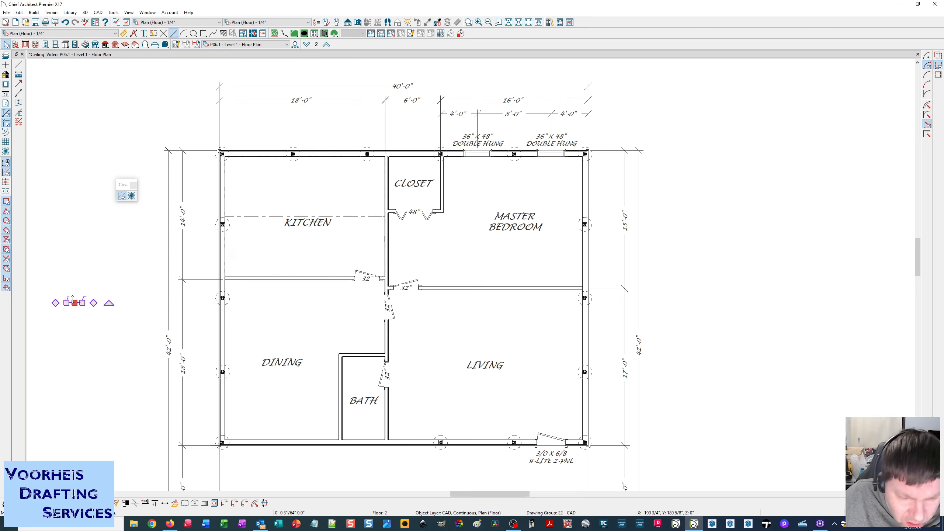
key("Delete")
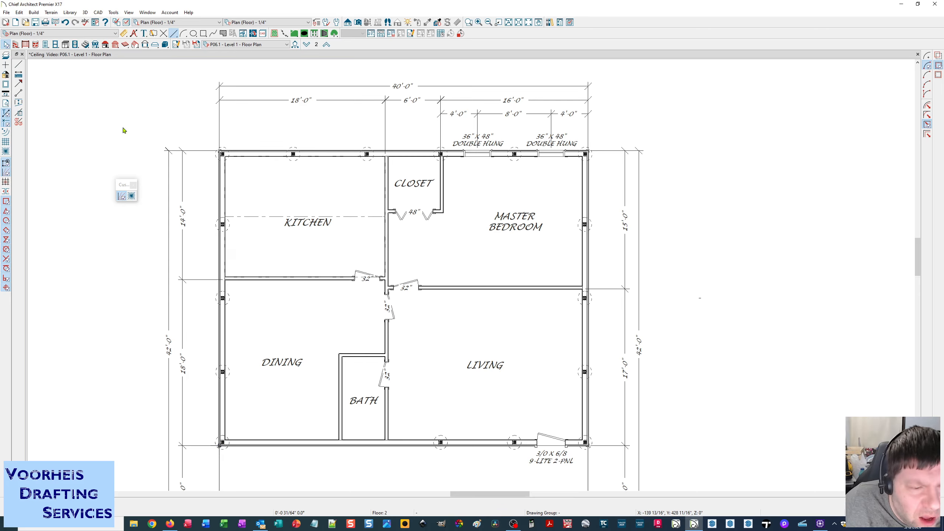
Step: Enable Display Angle Snap Grid in the Snap Properties preferences and apply it
left_click(19, 12)
left_click(37, 203)
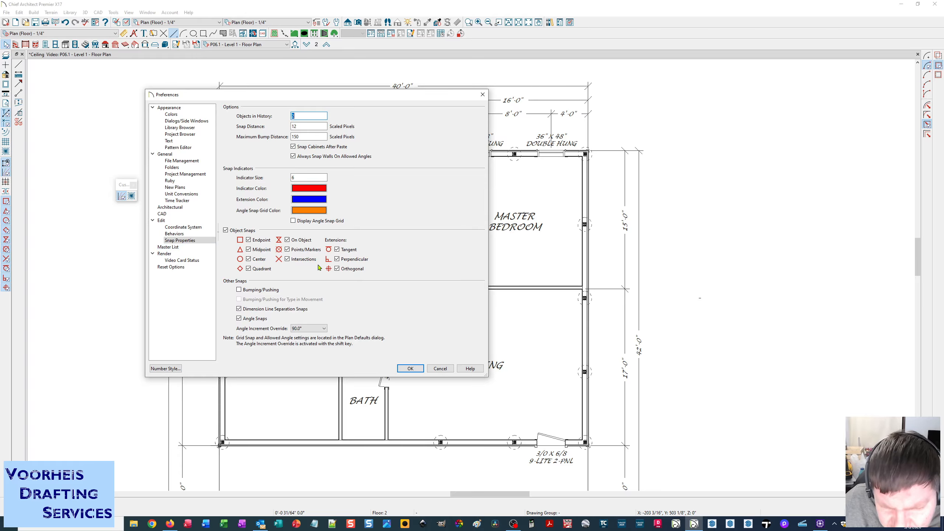
left_click(293, 221)
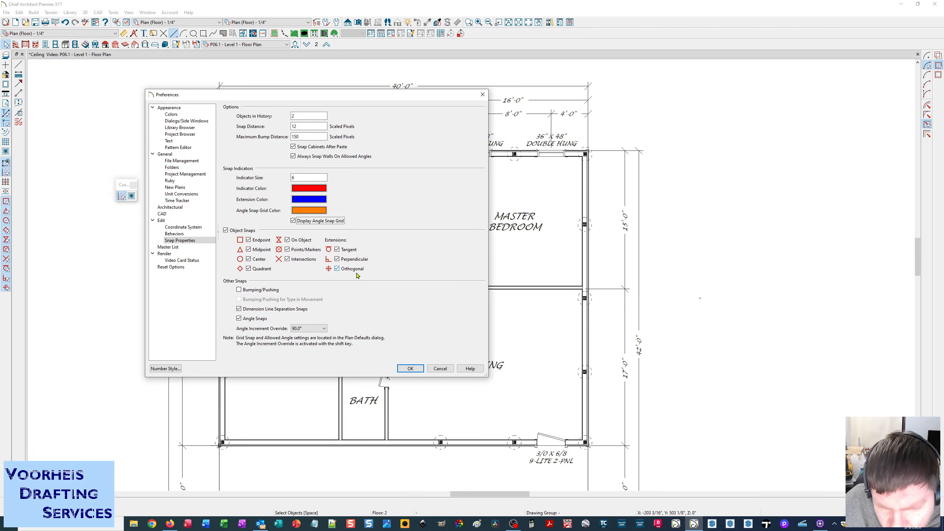
left_click(410, 369)
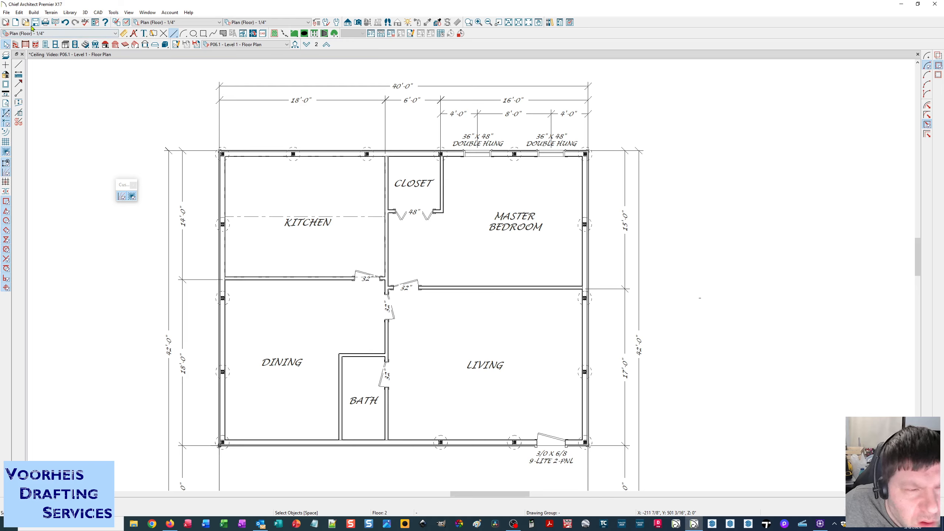
Step: Open the Plan defaults from Default Settings, examine the allowed angles on the Angle/Grid page, and close both dialogs
left_click(19, 12)
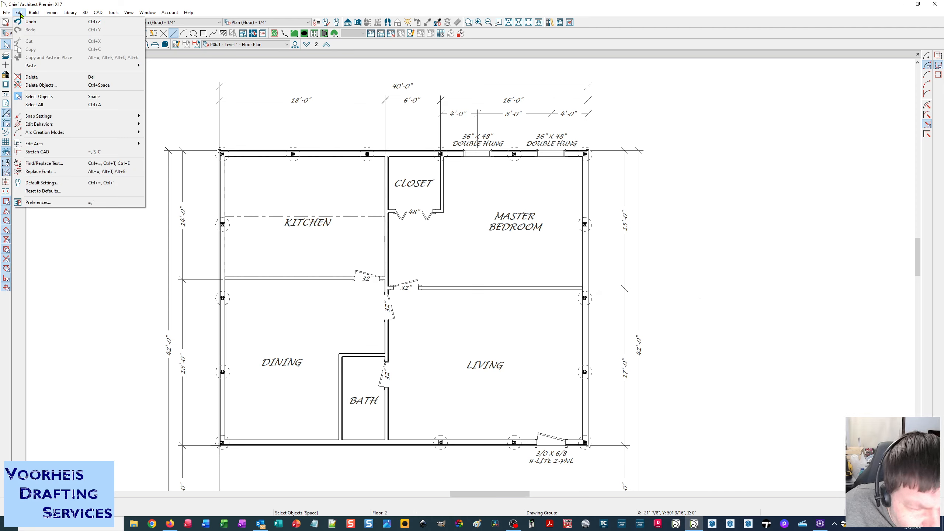
left_click(69, 183)
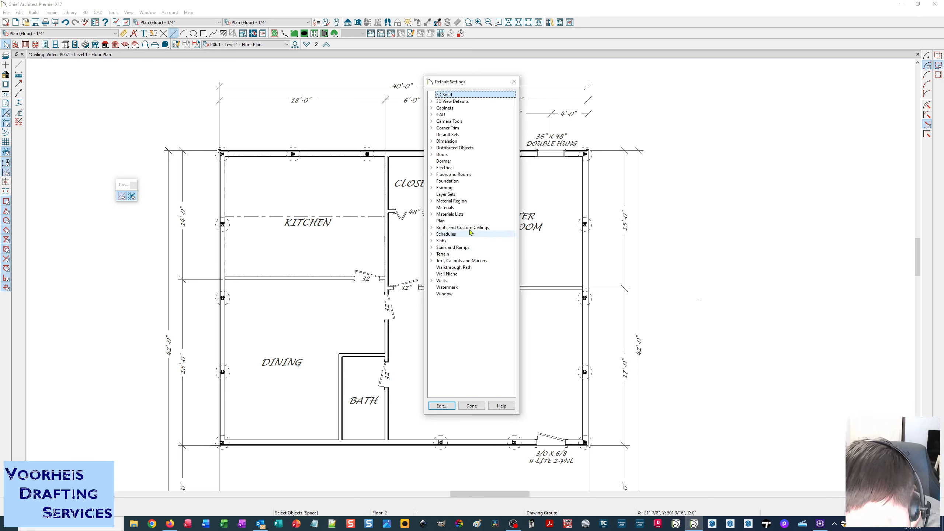
double_click(441, 222)
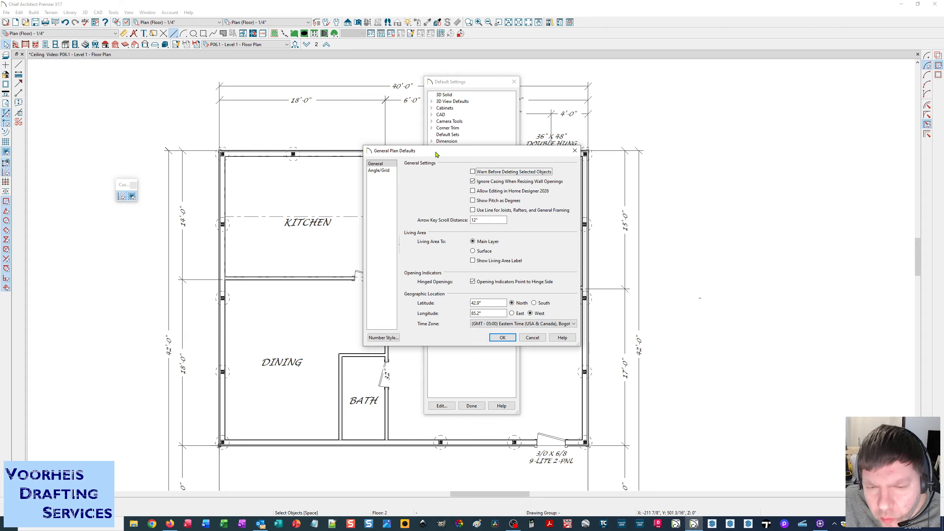
left_click_drag(435, 154, 402, 167)
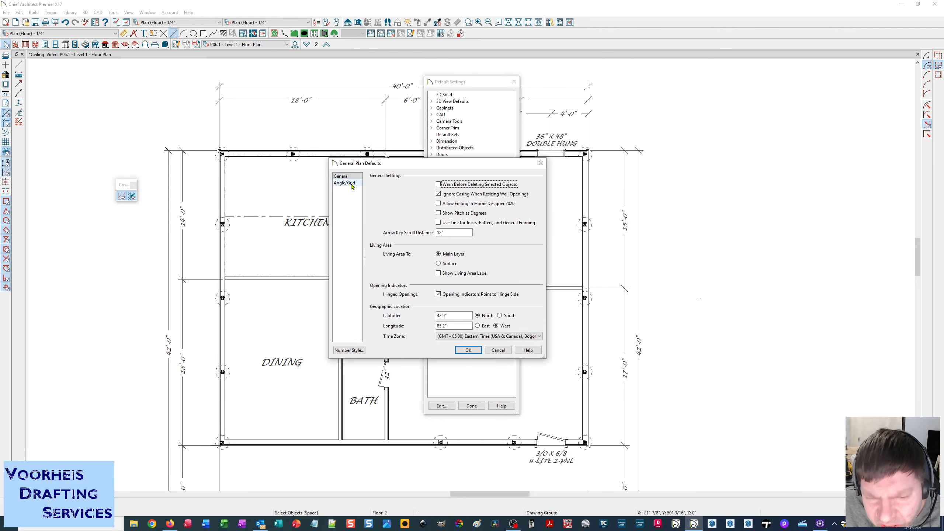
left_click(351, 183)
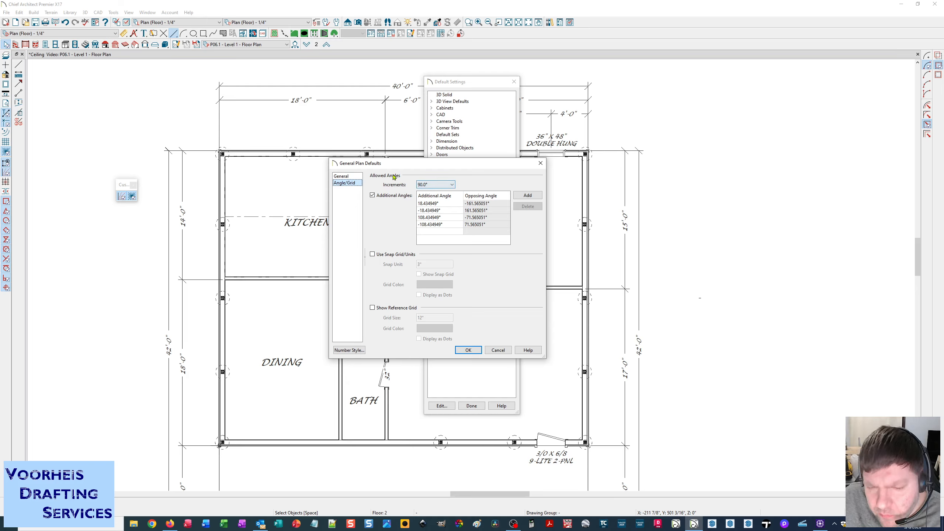
left_click(469, 350)
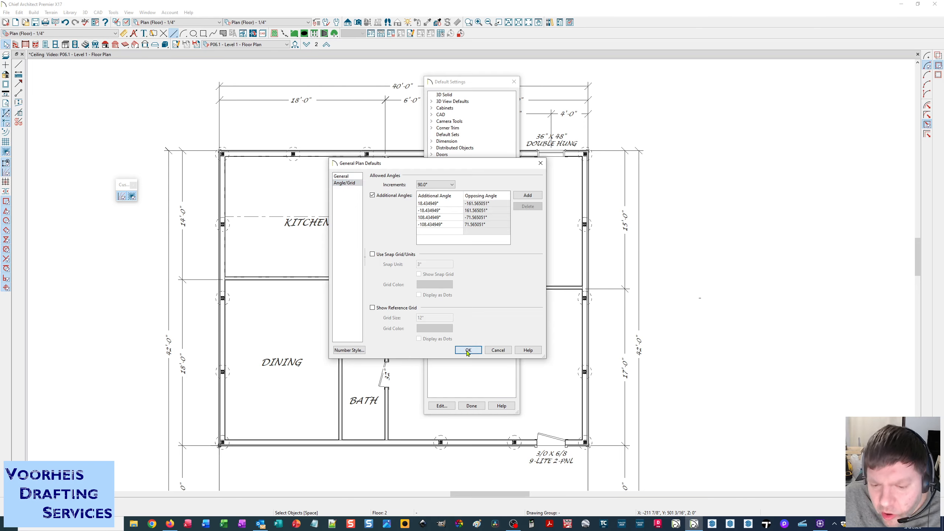
left_click(473, 409)
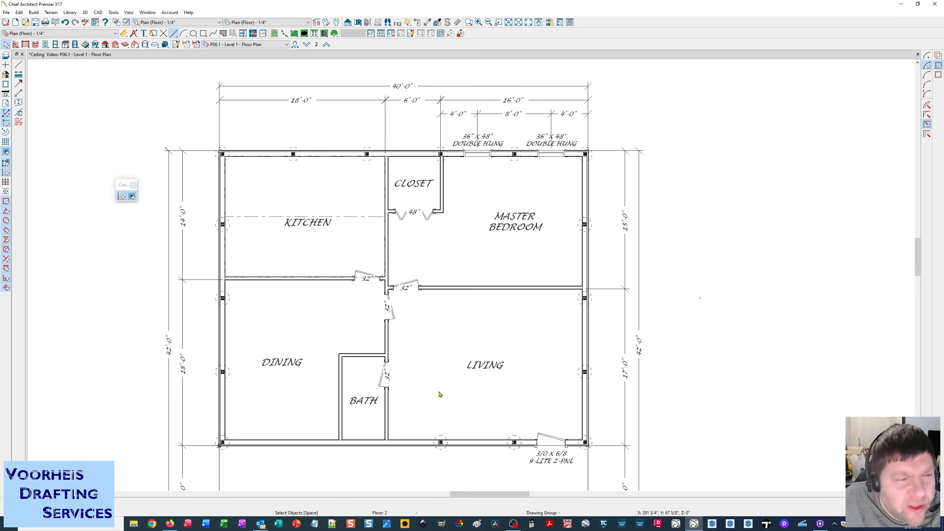
Step: Open General Plan Defaults directly from the Select Objects tool, view its General page, and close it
double_click(5, 46)
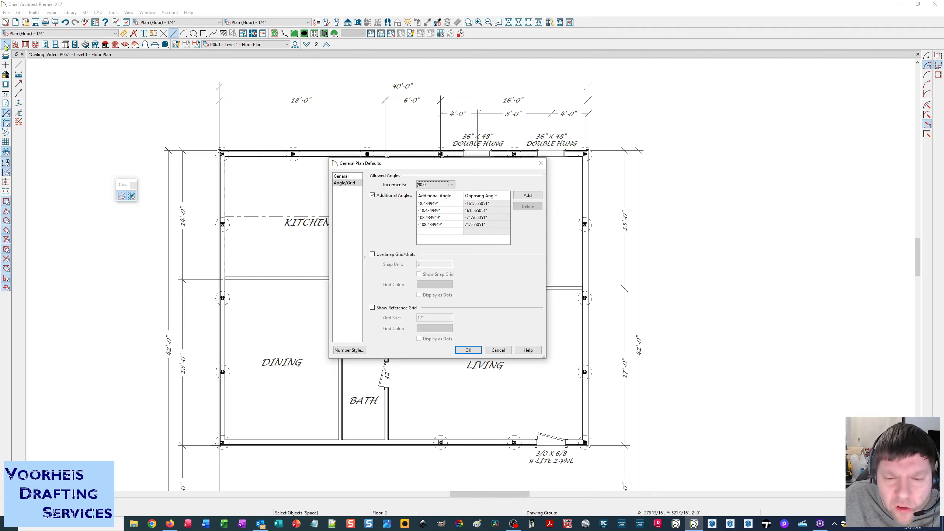
left_click_drag(397, 169, 310, 164)
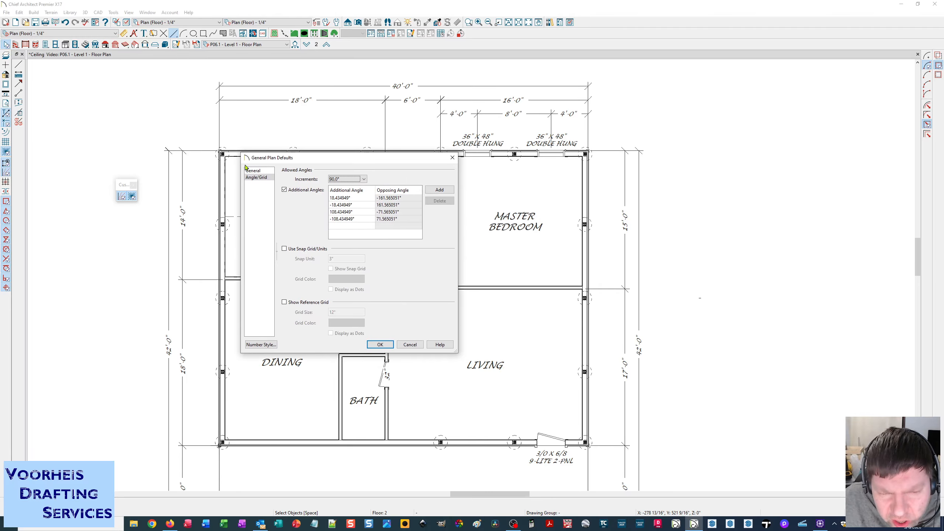
left_click(260, 175)
left_click(260, 171)
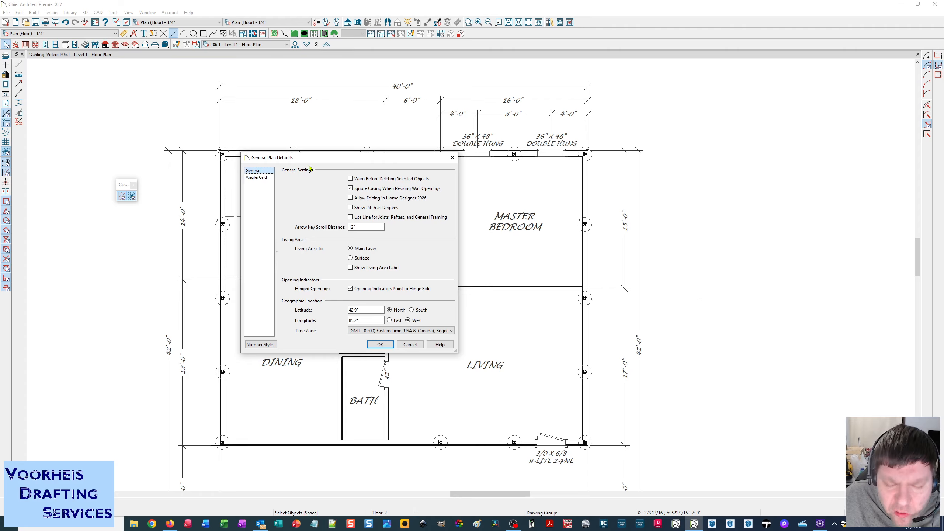
left_click(452, 157)
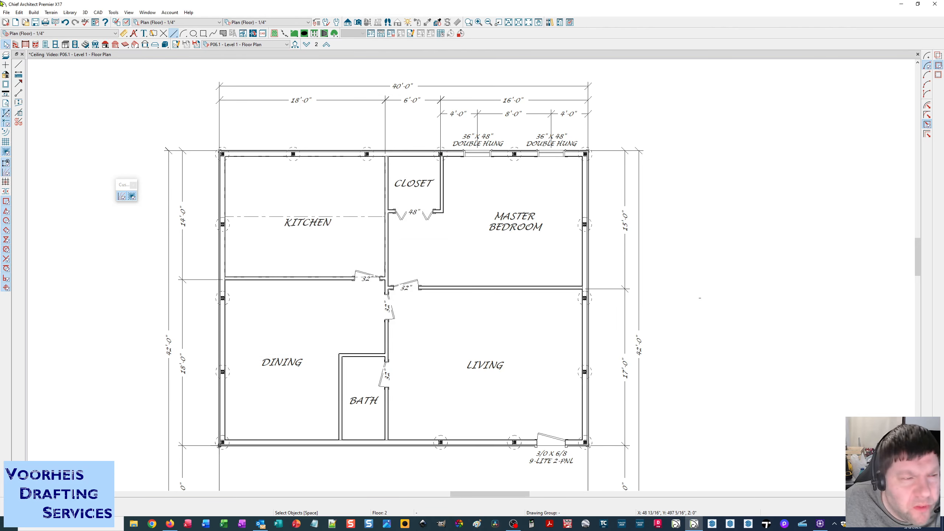
Step: View the Plan defaults again through Default Settings and close both dialogs unchanged
left_click(18, 12)
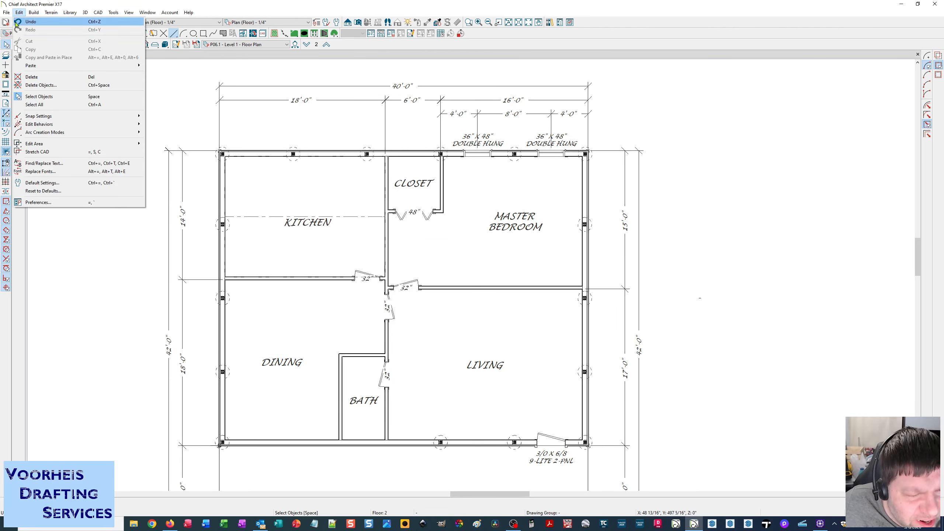
left_click(56, 183)
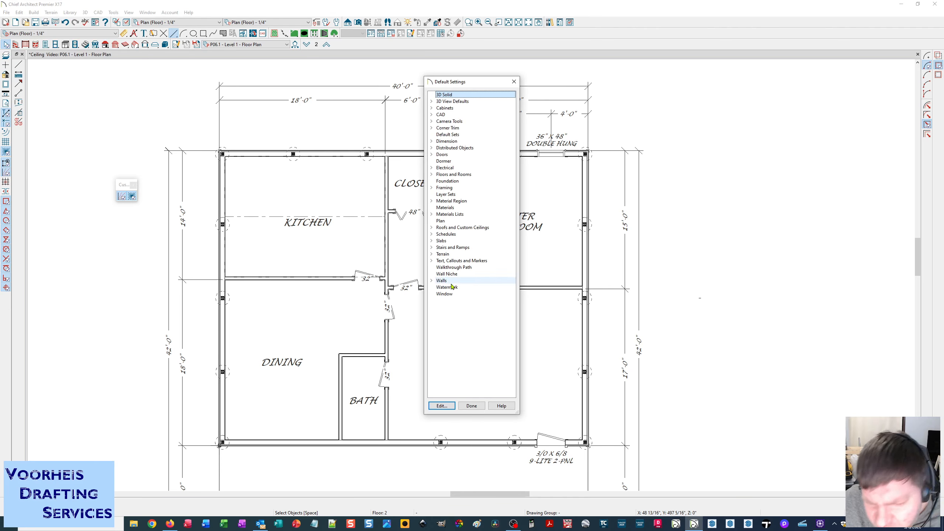
double_click(461, 221)
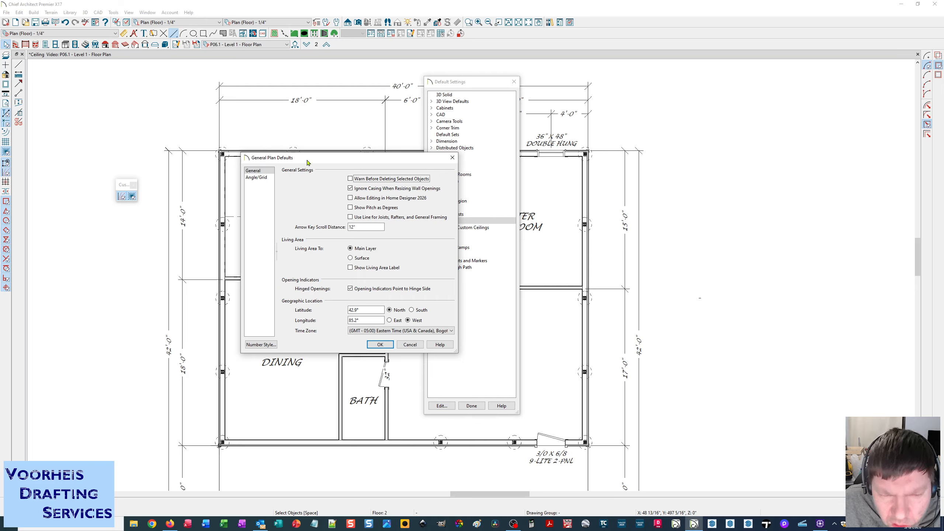
left_click(453, 157)
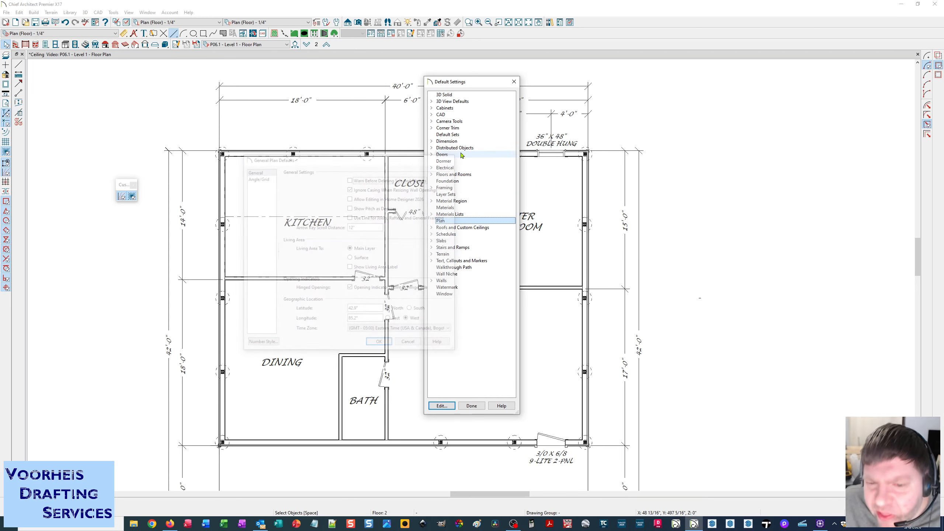
left_click(514, 81)
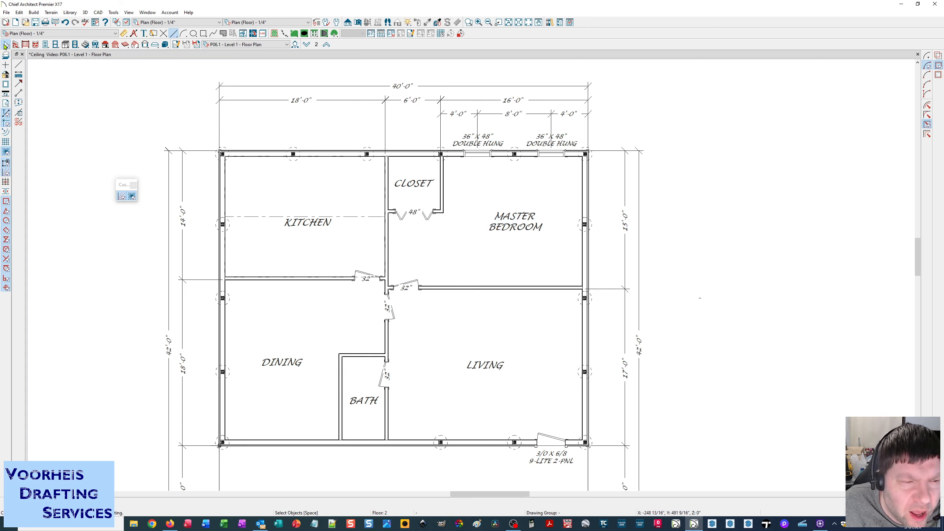
Step: Reopen General Plan Defaults from the Select Objects tool and disable Additional Angles on the Angle/Grid page
double_click(5, 46)
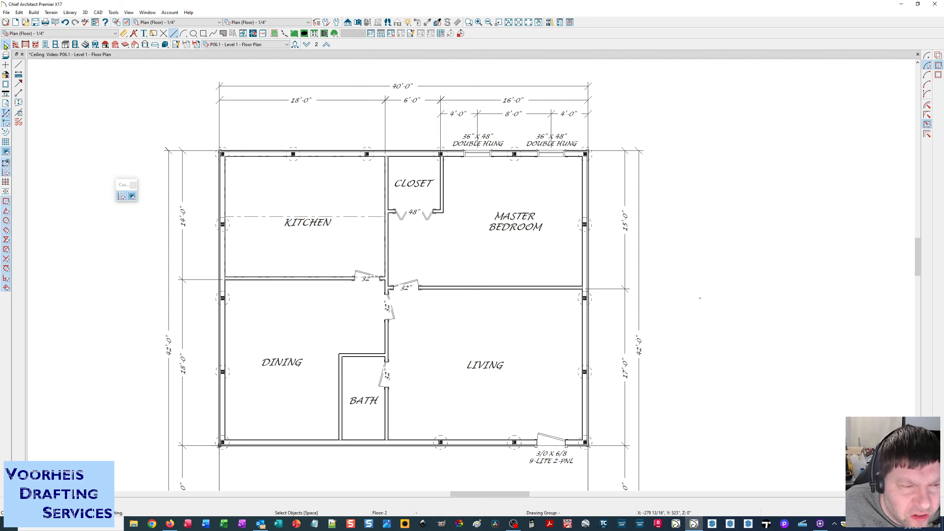
left_click(258, 177)
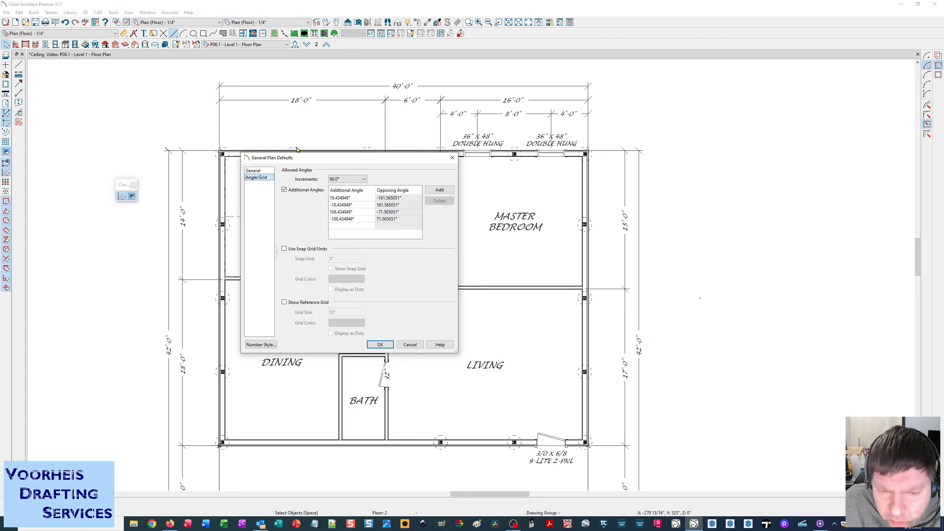
left_click(285, 193)
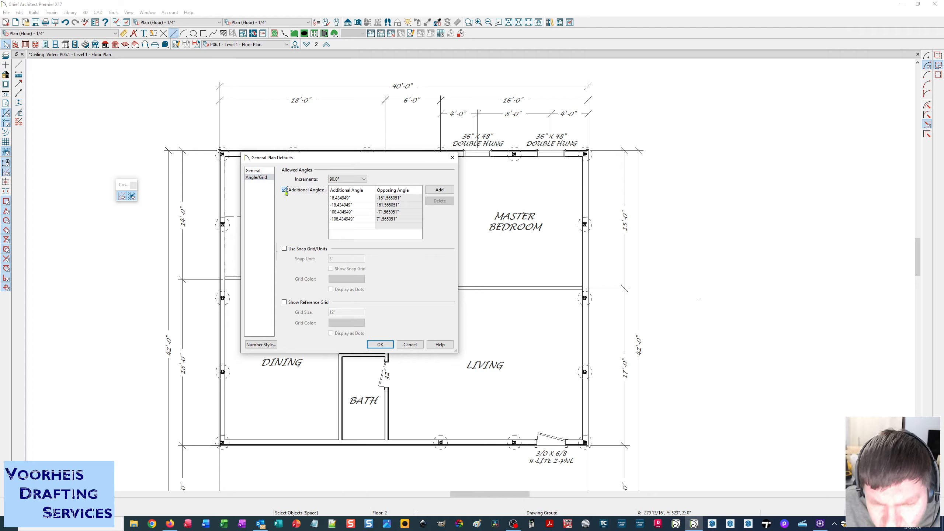
left_click(285, 191)
left_click(285, 190)
left_click(285, 190)
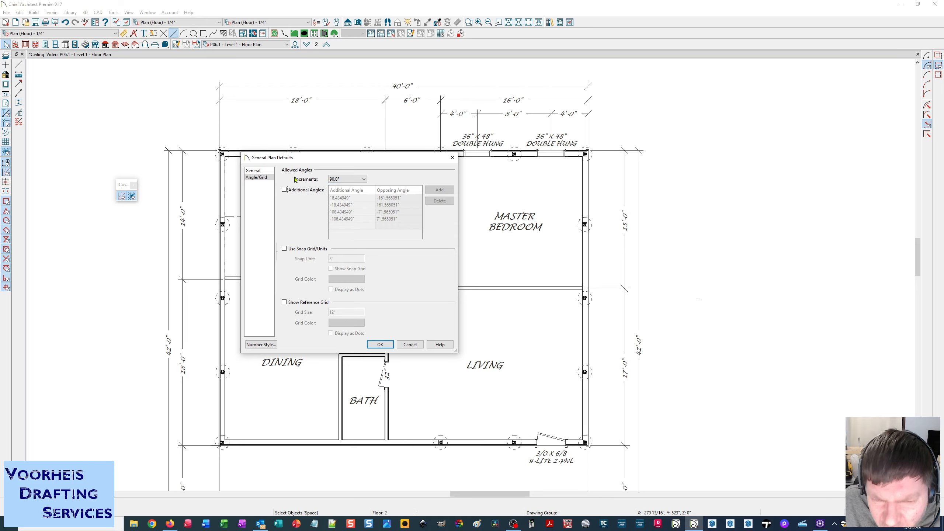
Step: Set the allowed angle increments to 30.0° in General Plan Defaults and accept the change
left_click(357, 180)
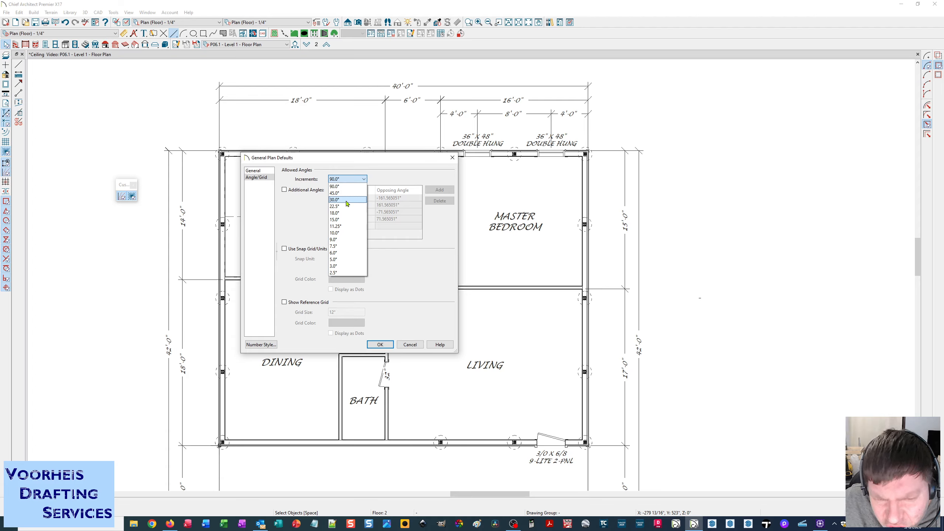
left_click(346, 200)
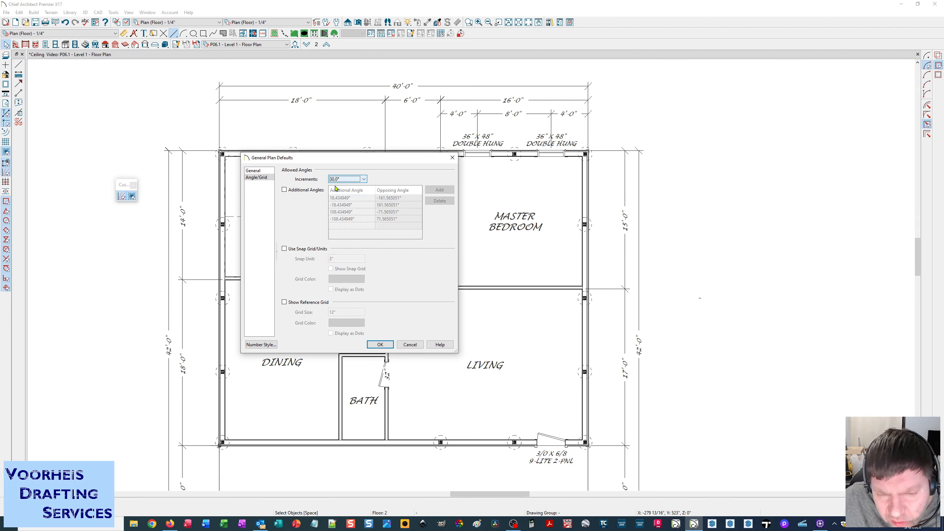
left_click(380, 345)
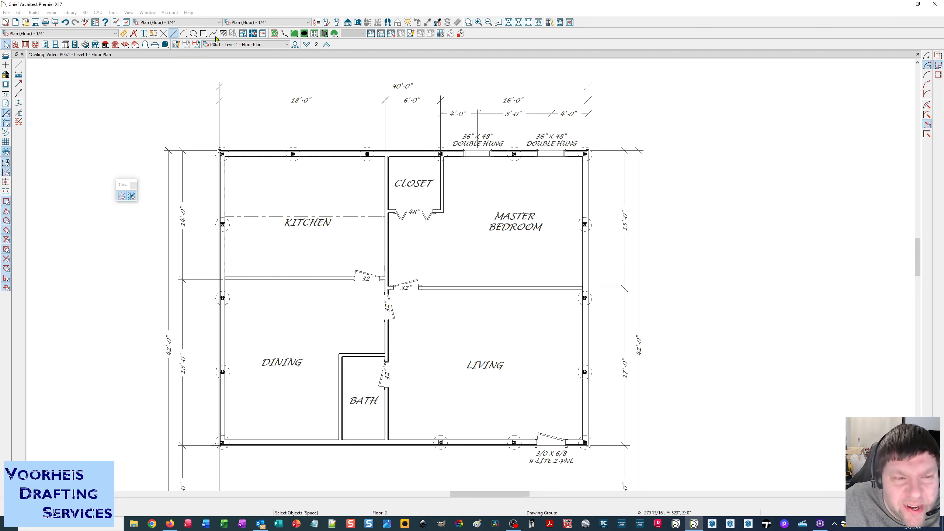
Step: Draw a horizontal CAD line about 6'-3" long outside the dining room's exterior wall
left_click(173, 34)
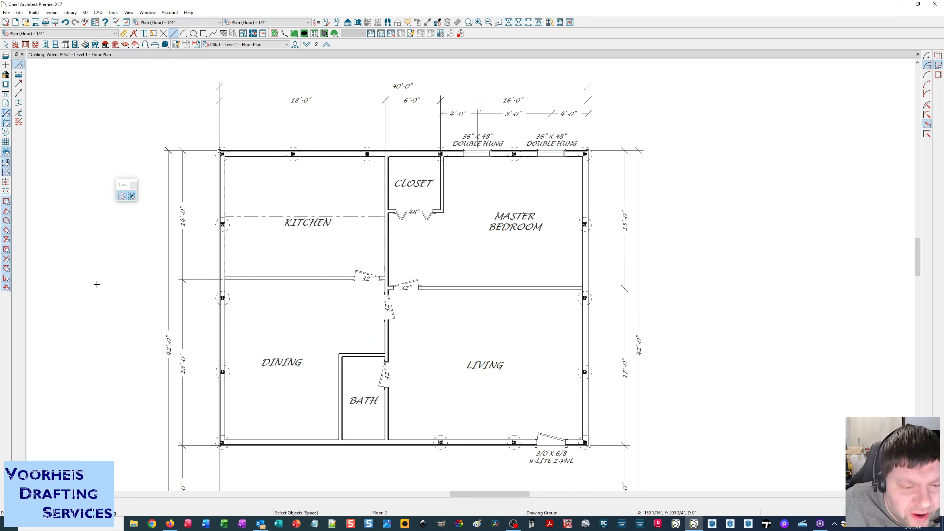
left_click(96, 308)
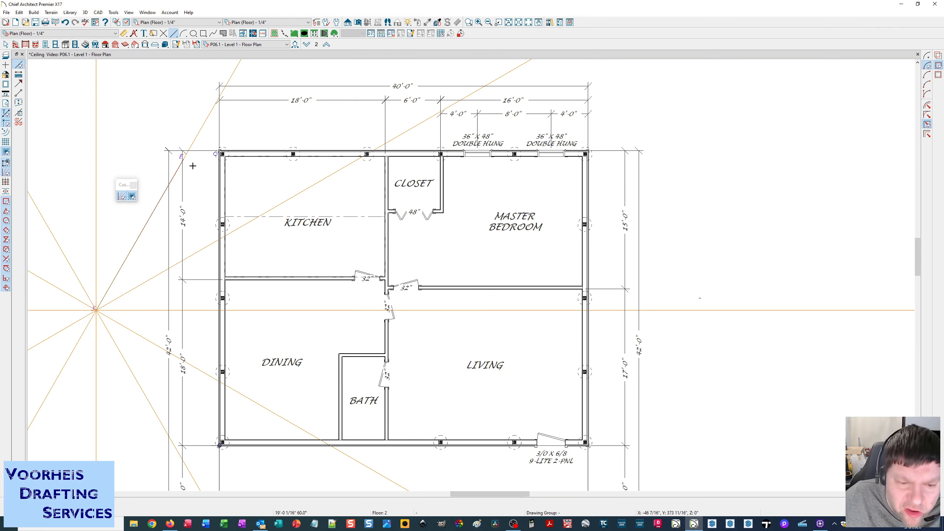
left_click(153, 310)
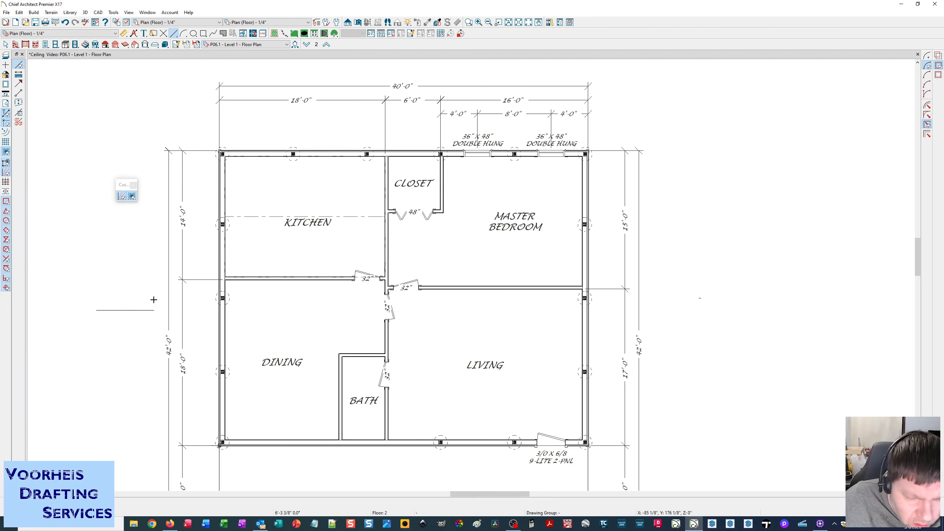
Step: Reopen General Plan Defaults and set the allowed angle increments to 90.0° on the Angle/Grid page
left_click(6, 45)
double_click(6, 47)
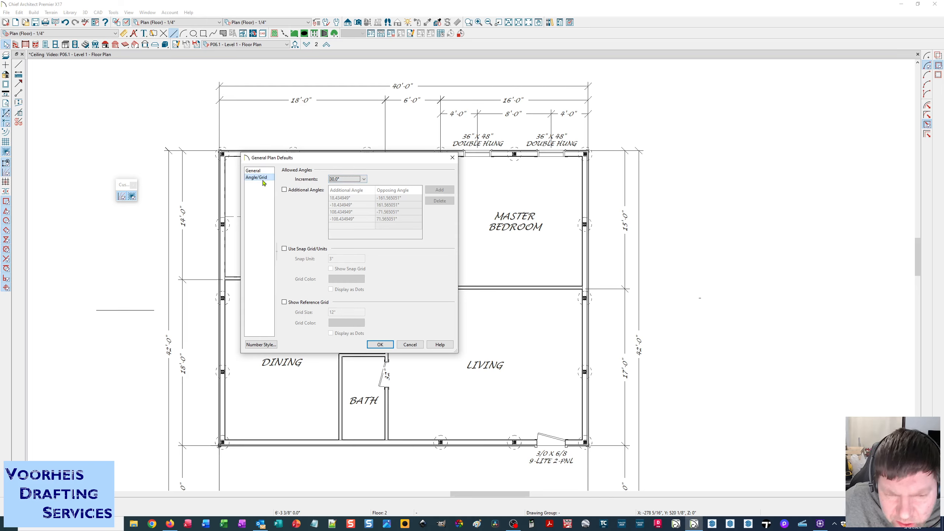
left_click(359, 179)
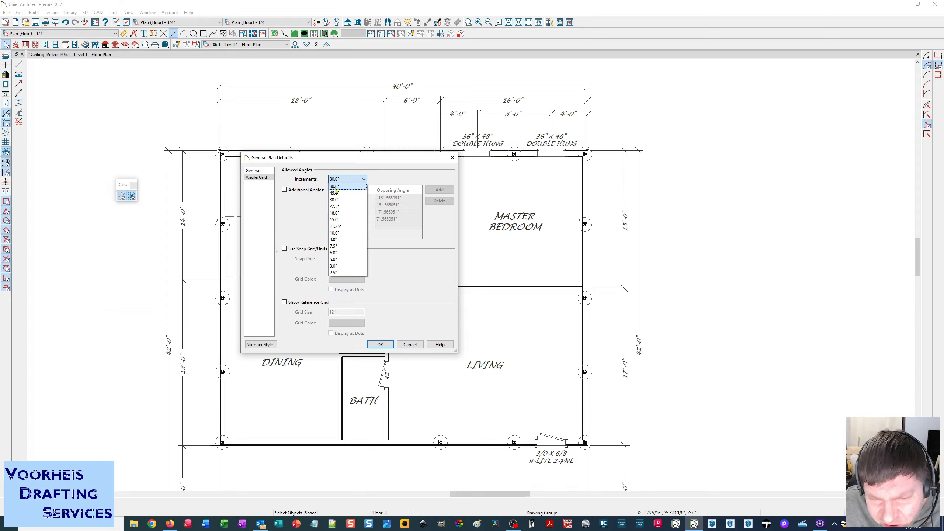
left_click(335, 187)
left_click(382, 344)
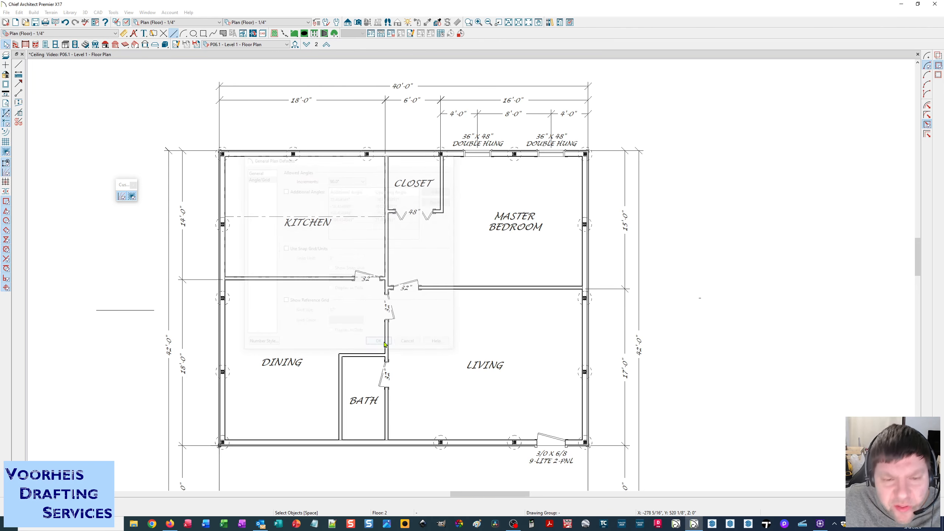
Step: Draw a vertical CAD line and a horizontal one about 12'-2" long in the blank area beside the kitchen and dining room
left_click(18, 64)
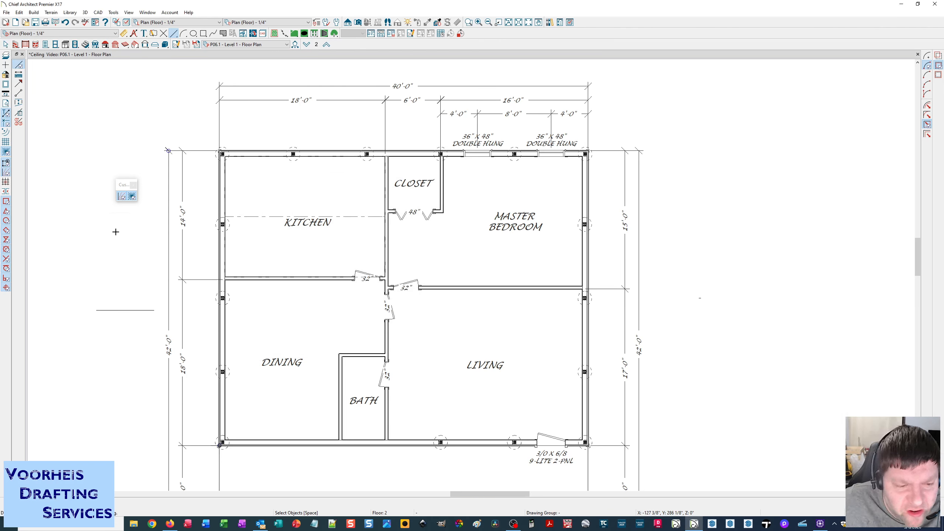
mouse_move(104, 285)
left_mouse_down()
mouse_move(628, 287)
mouse_move(190, 71)
mouse_move(105, 105)
mouse_move(91, 204)
left_mouse_up()
left_click_drag(54, 361, 167, 362)
Step: Delete the two horizontal CAD lines beside the plan
key("space")
left_click(116, 362)
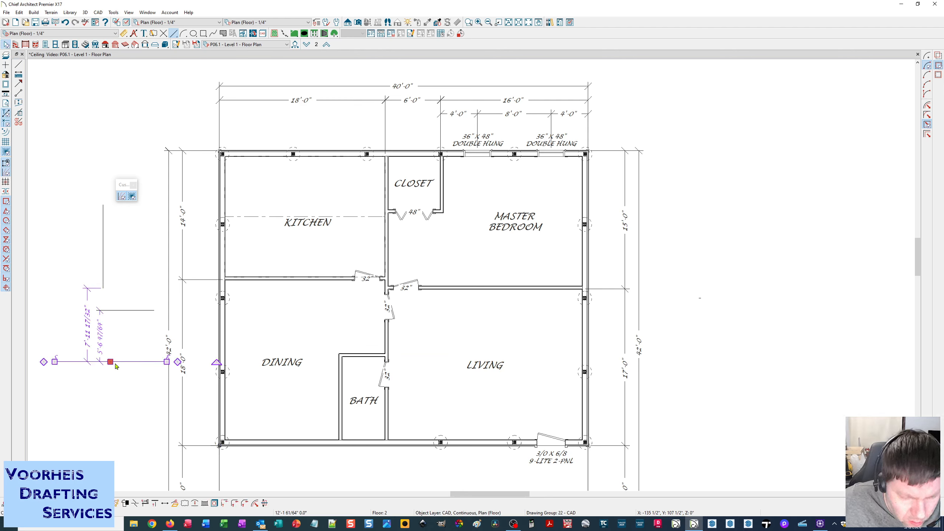
left_click(127, 310, "shift")
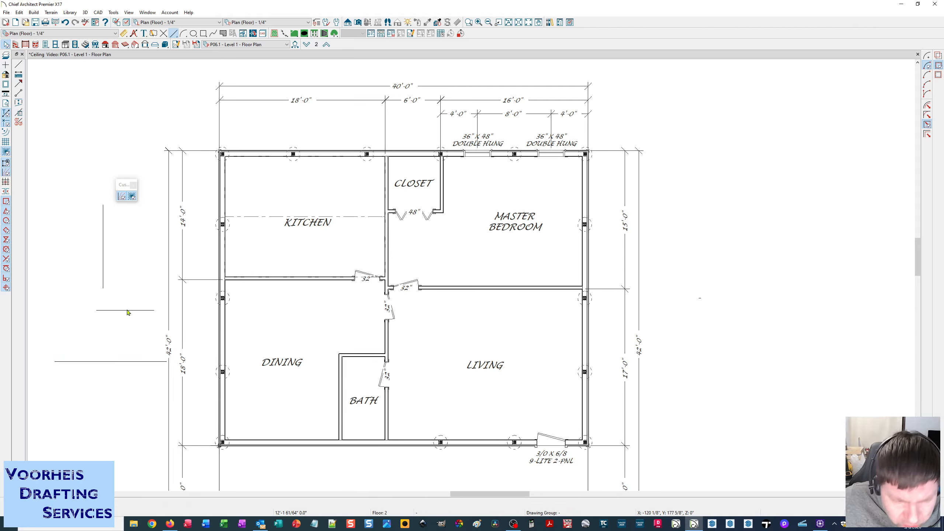
left_click(96, 270, "shift")
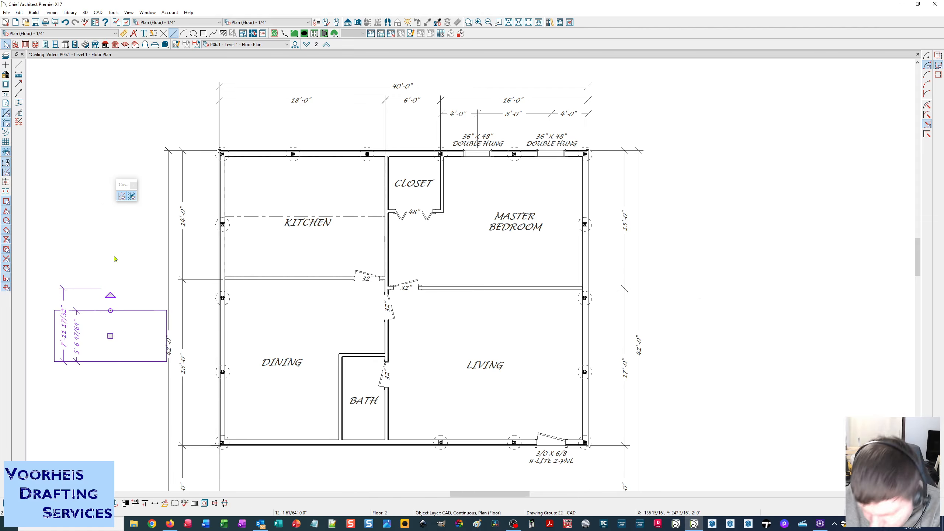
key("Delete")
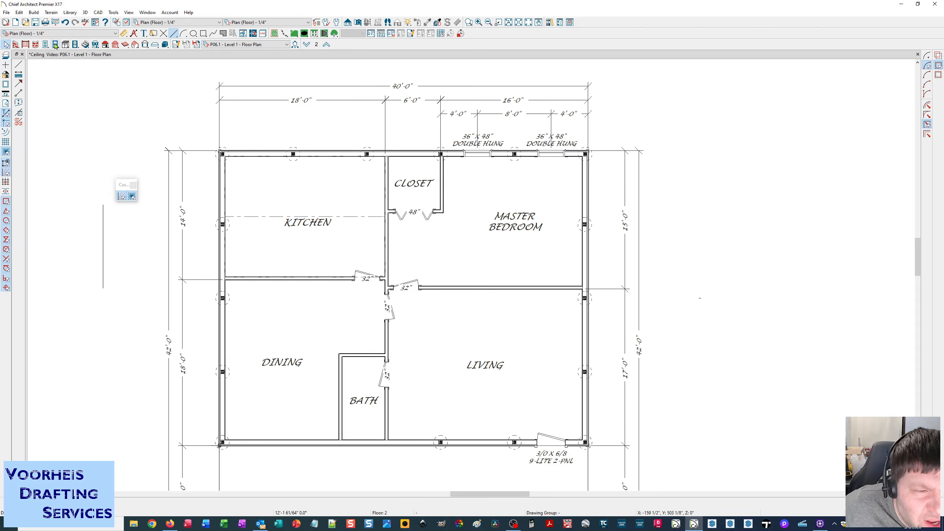
Step: Draw a horizontal and a roughly 5'-10" vertical exterior wall, plus a horizontal and a roughly 3'-5" vertical railing, beside the plan
left_click(15, 45)
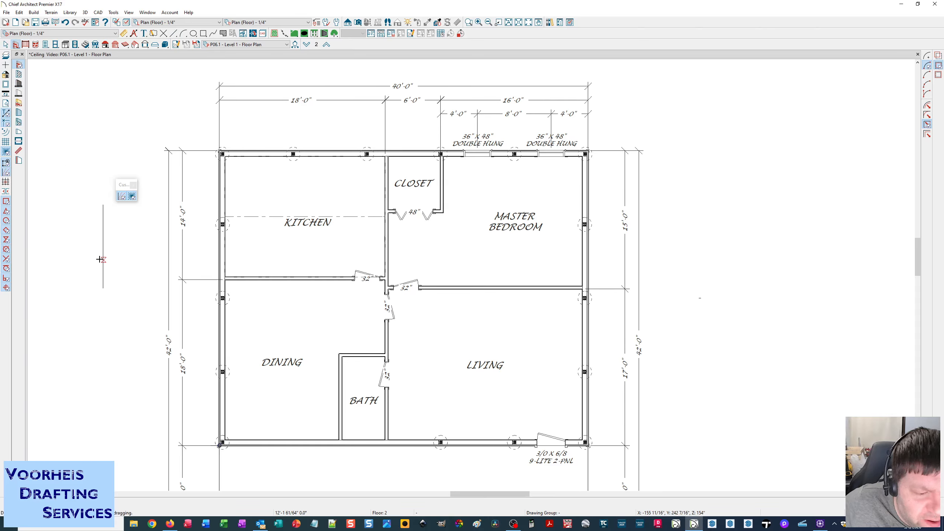
left_click_drag(58, 265, 150, 266)
left_click_drag(131, 354, 137, 299)
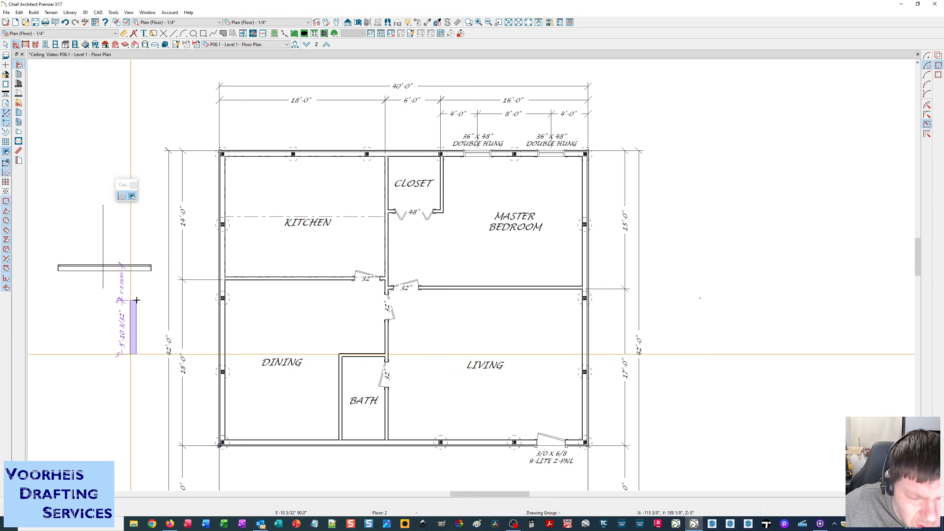
left_click(26, 44)
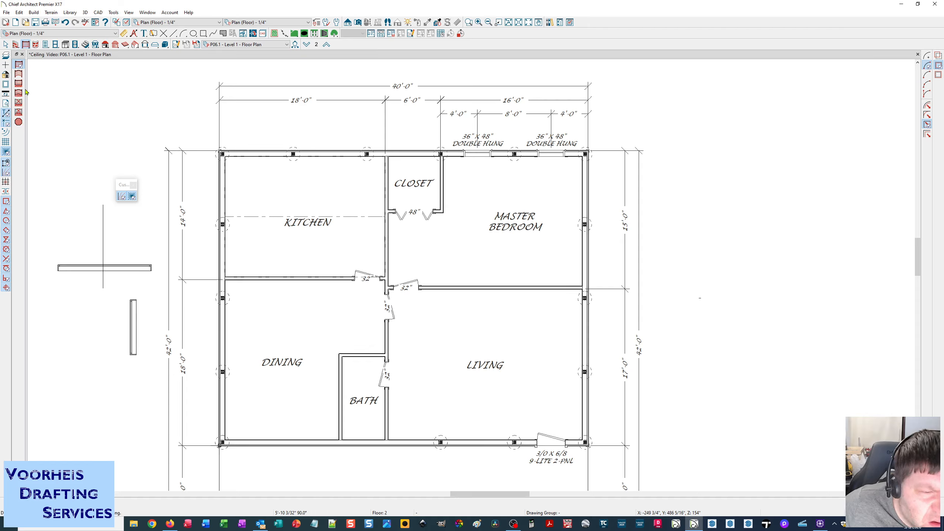
mouse_move(50, 300)
left_mouse_down()
mouse_move(80, 327)
mouse_move(78, 338)
mouse_move(98, 334)
mouse_move(76, 320)
left_mouse_up()
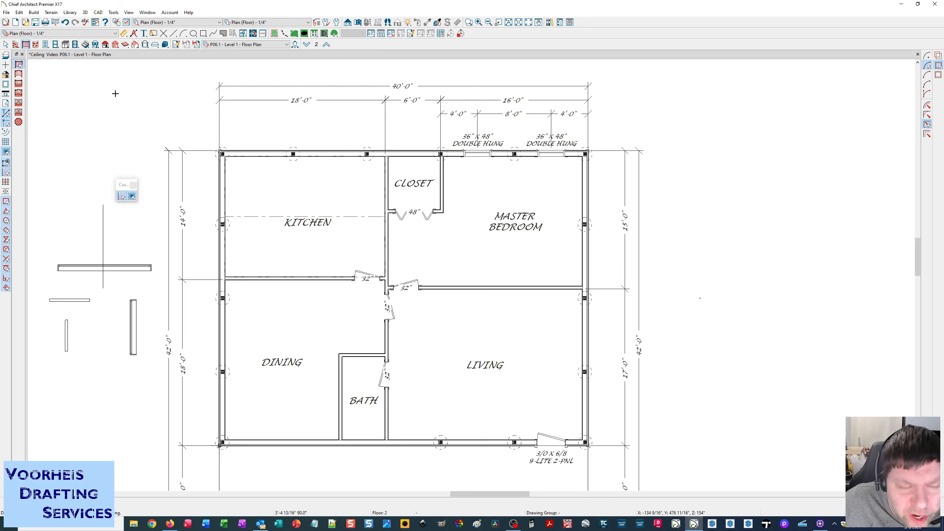
Step: Try to move the freestanding vertical exterior wall diagonally by its center handle
key("space")
left_click(134, 327)
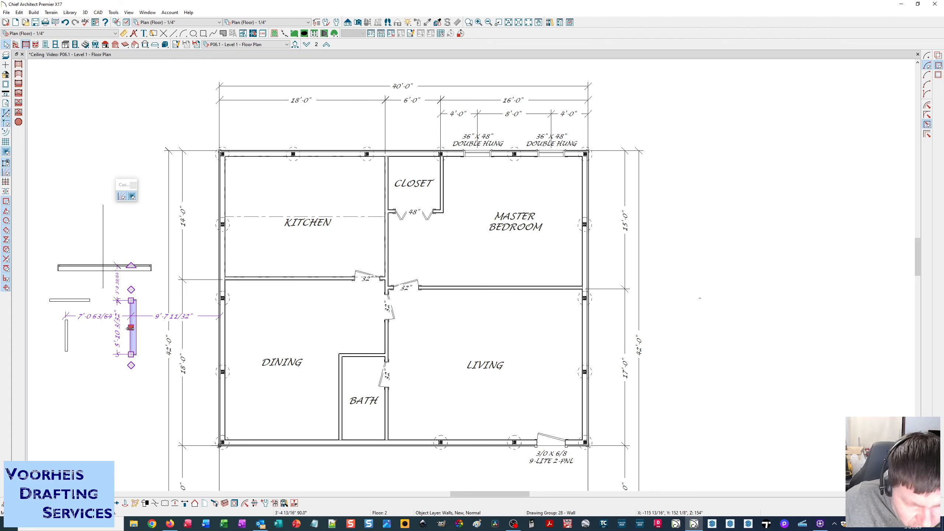
left_click_drag(131, 327, 136, 359)
Step: Change the allowed angle increments back to 30.0° in General Plan Defaults and accept
double_click(5, 44)
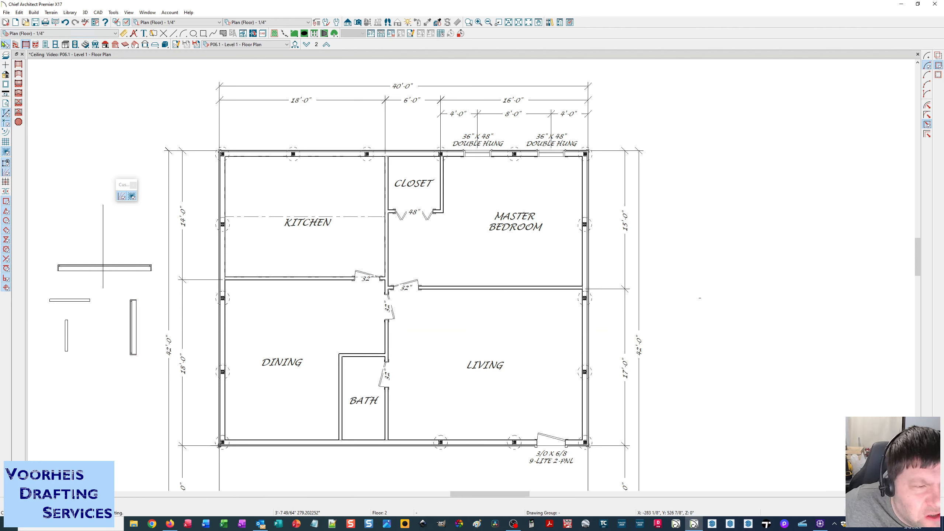
left_click(358, 179)
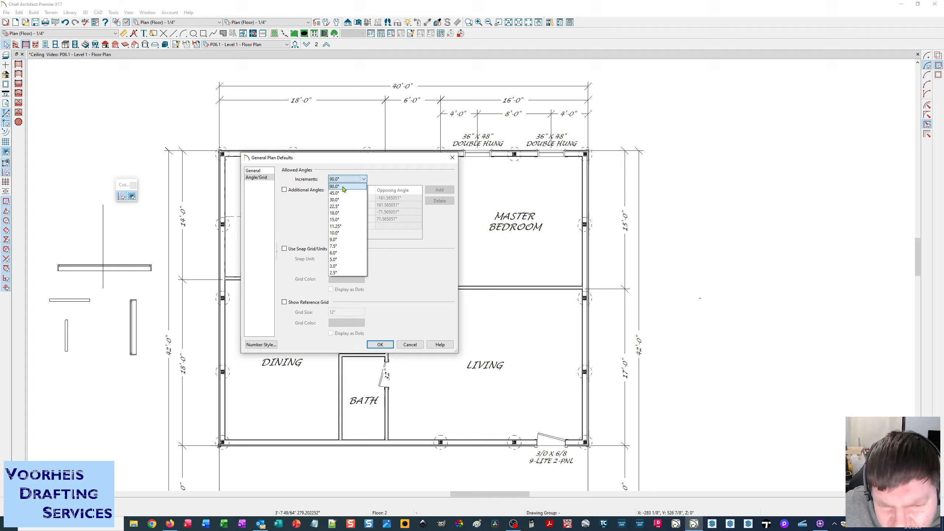
left_click(336, 200)
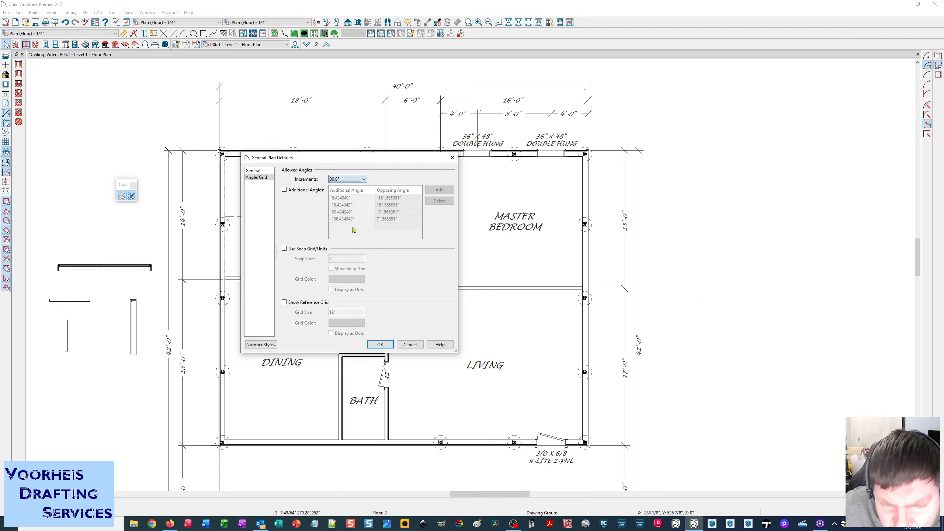
left_click(379, 345)
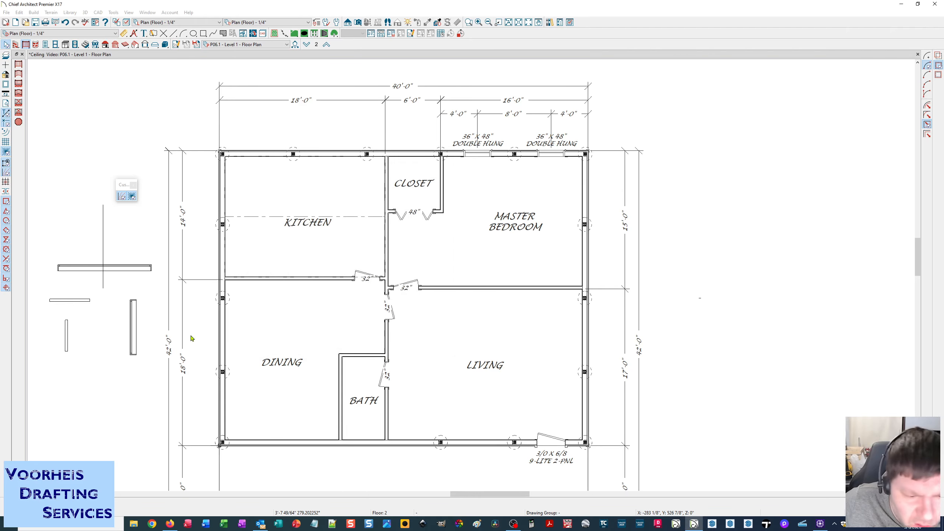
Step: Move the freestanding vertical exterior wall about 1'-1" horizontally toward the plan, and check the allowed angles in General Plan Defaults
left_click(132, 327)
mouse_move(132, 327)
left_mouse_down()
mouse_move(222, 327)
mouse_move(141, 327)
left_mouse_up()
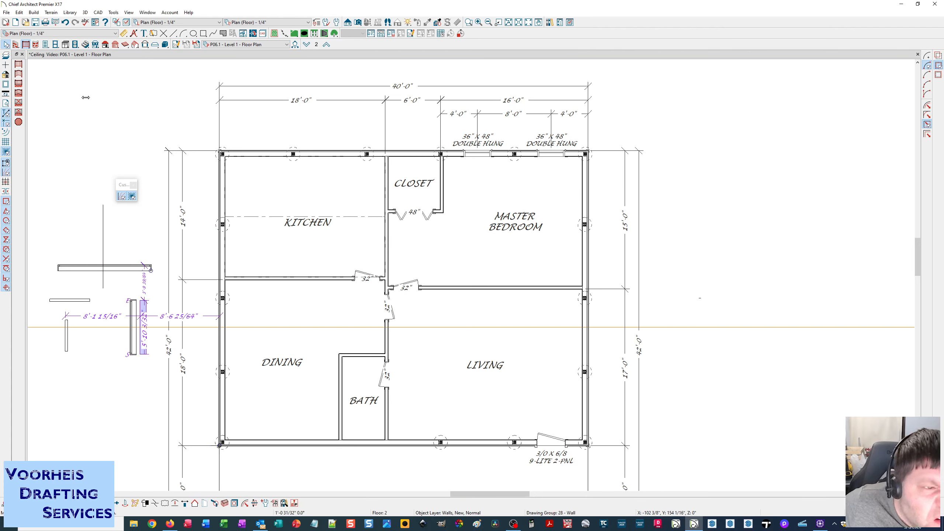
left_click(7, 54)
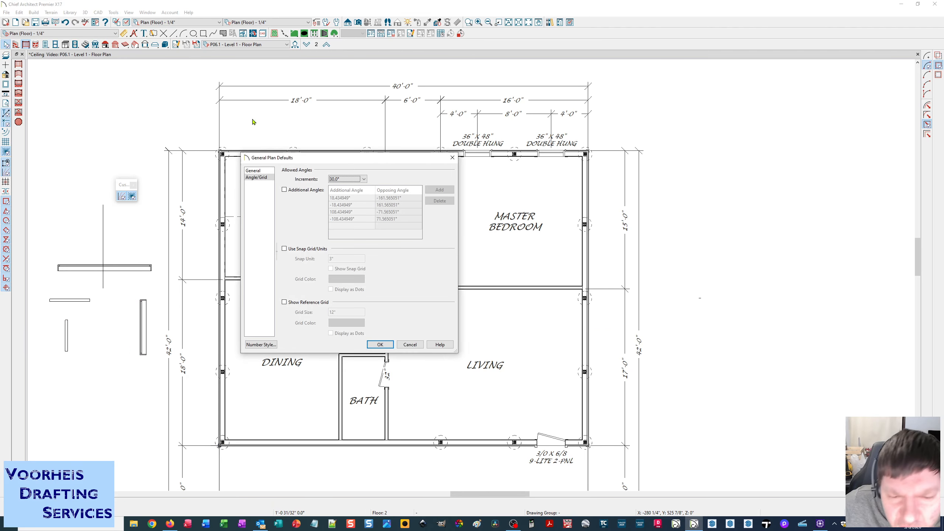
left_click(380, 344)
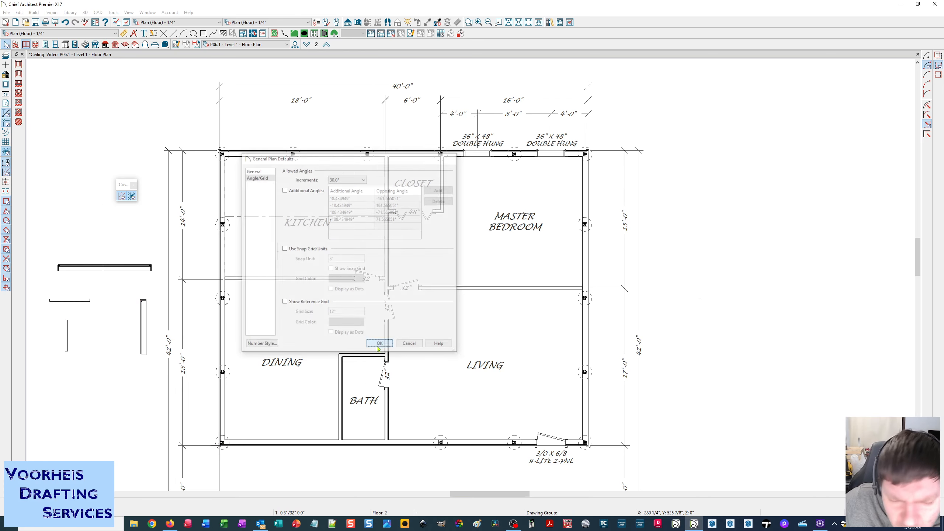
Step: Rotate the vertical CAD line to a 60° slope and move it about 6'-11" along the 150° direction
left_click(103, 245)
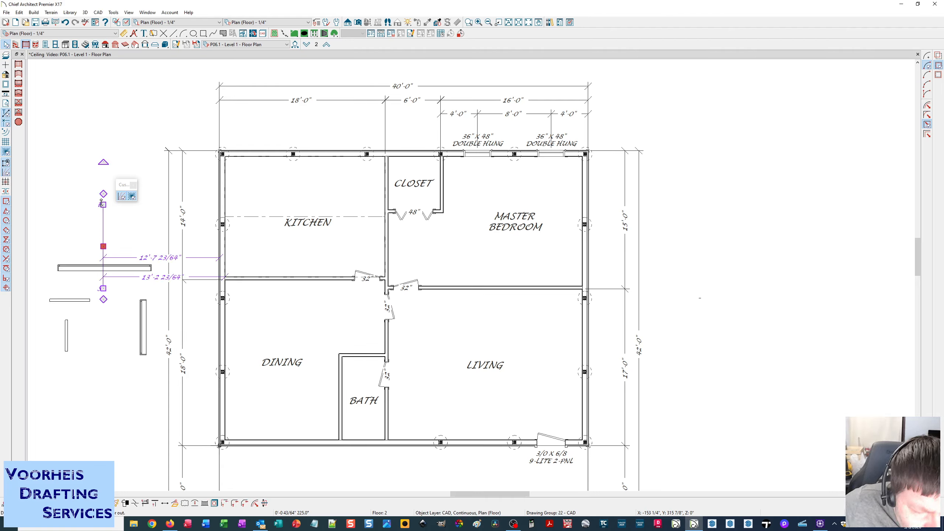
left_click_drag(103, 205, 164, 181)
left_click_drag(131, 228, 79, 203)
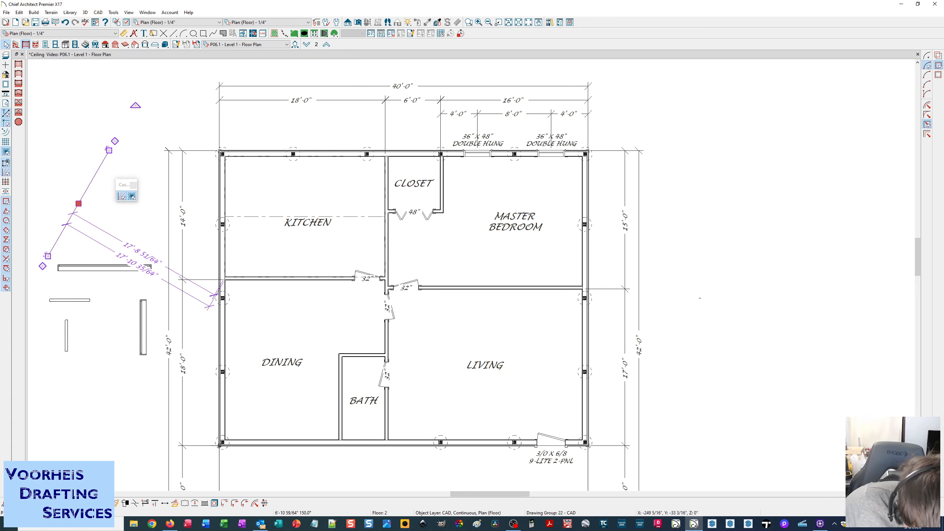
Step: Create a row of 17 evenly spaced parallel copies of the sloped CAD line, running toward the plan's upper corner
left_click(78, 204)
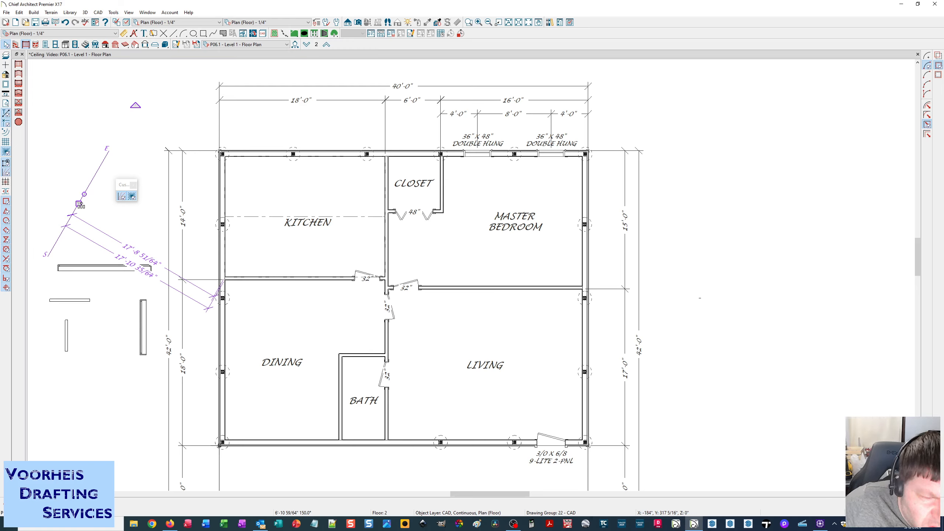
left_click_drag(79, 204, 156, 153)
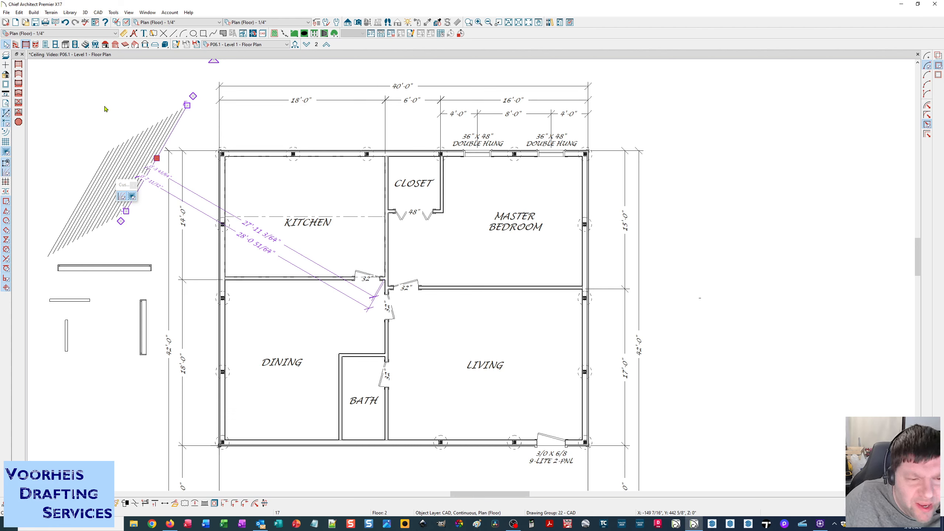
Step: Set the allowed angle increments to 45.0° in General Plan Defaults and enable Additional Angles
double_click(6, 47)
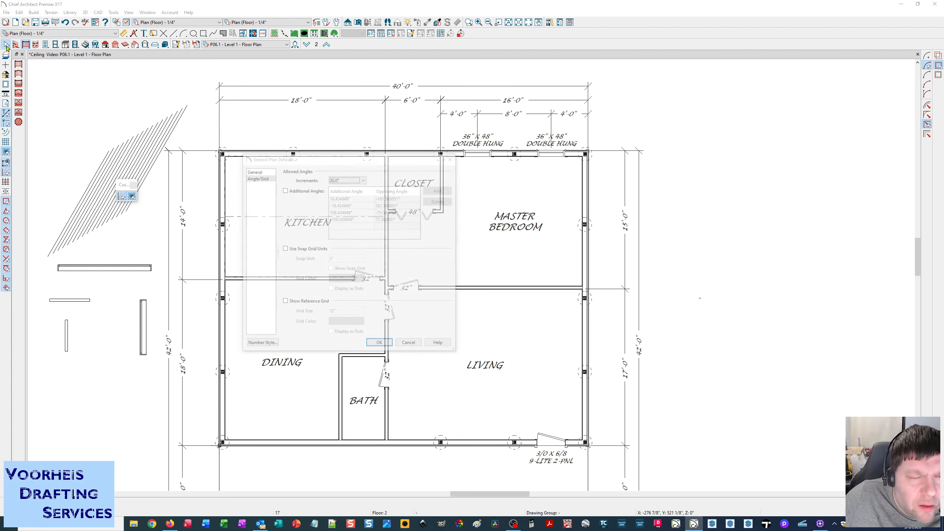
left_click(356, 179)
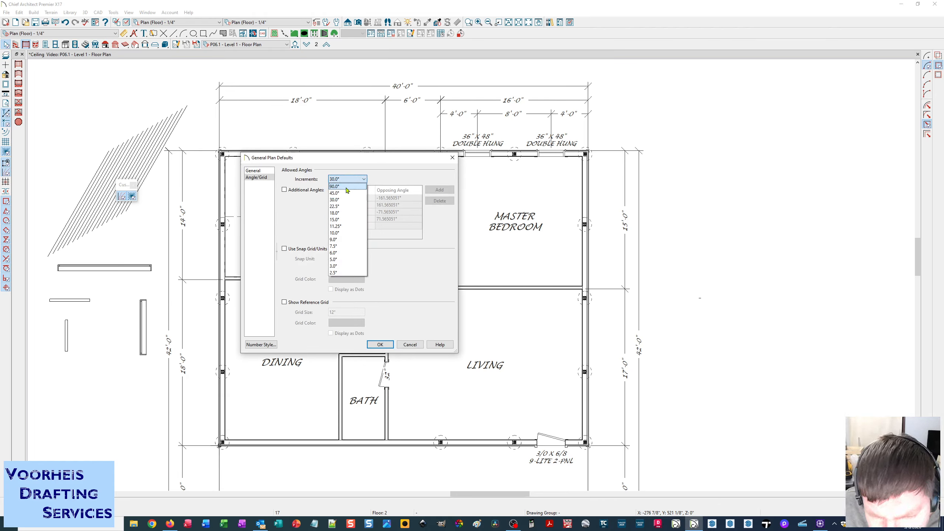
left_click(345, 193)
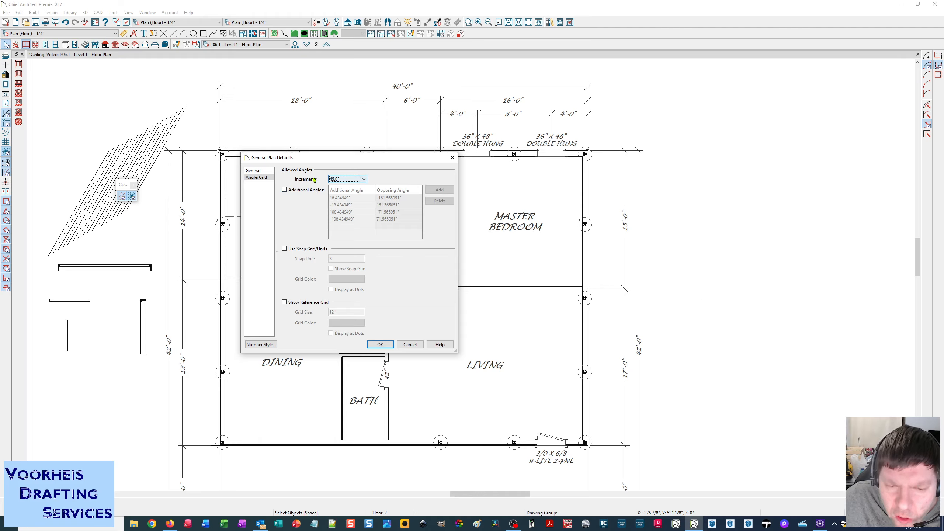
left_click(333, 180)
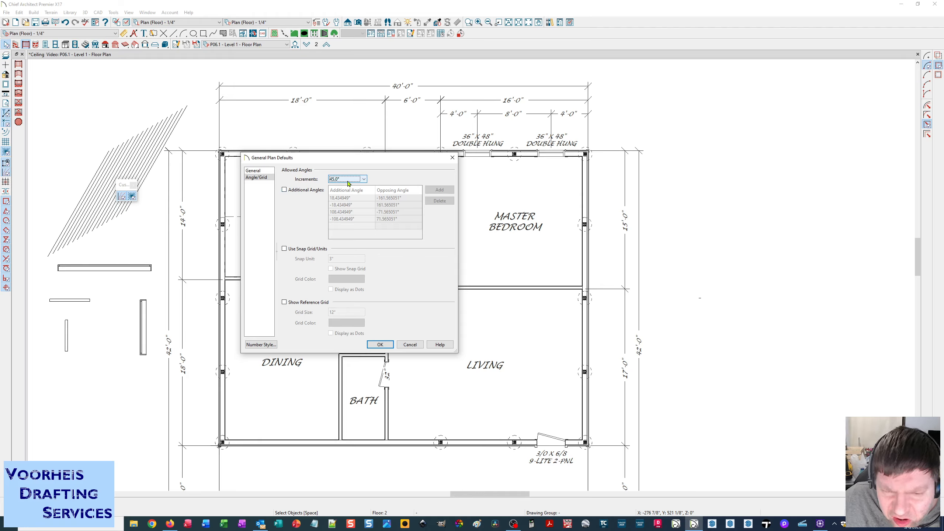
left_click(289, 190)
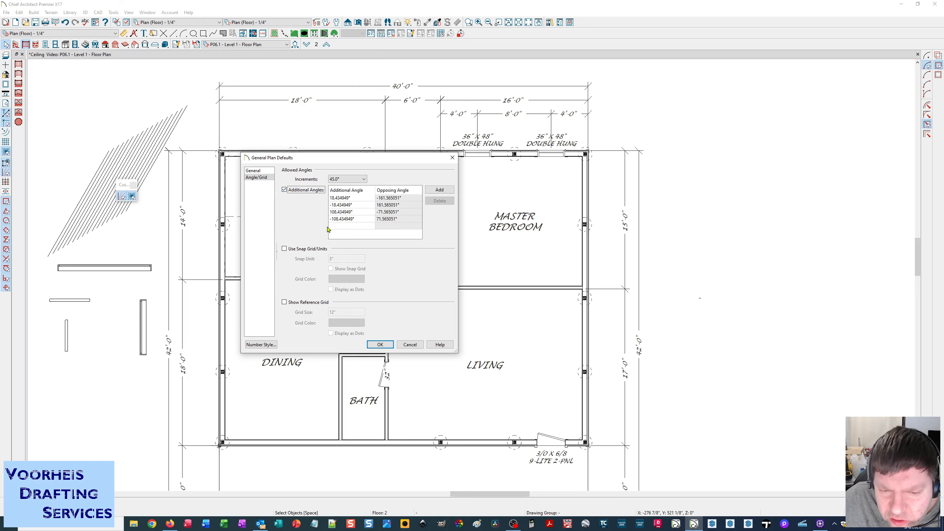
Step: Add 6 in 12 and -6 in 12 as additional allowed angles in General Plan Defaults
left_click(333, 226)
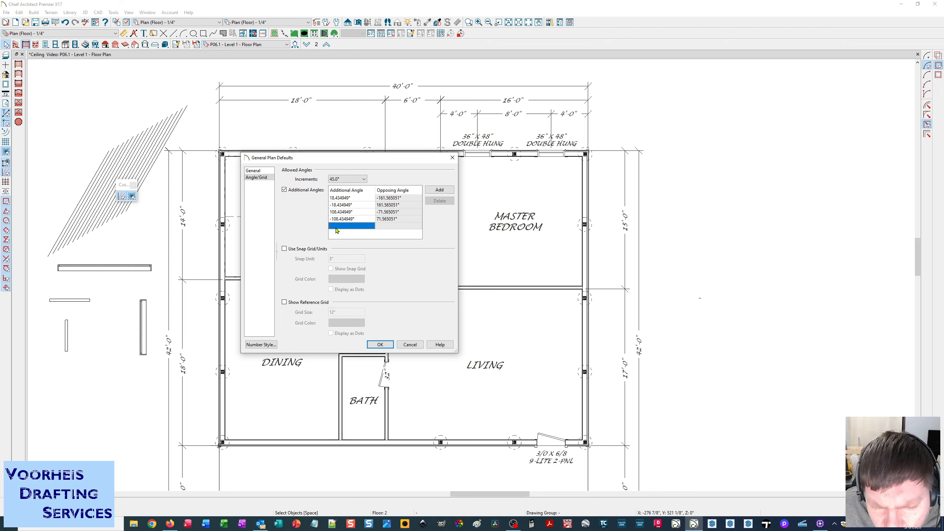
left_click(331, 225)
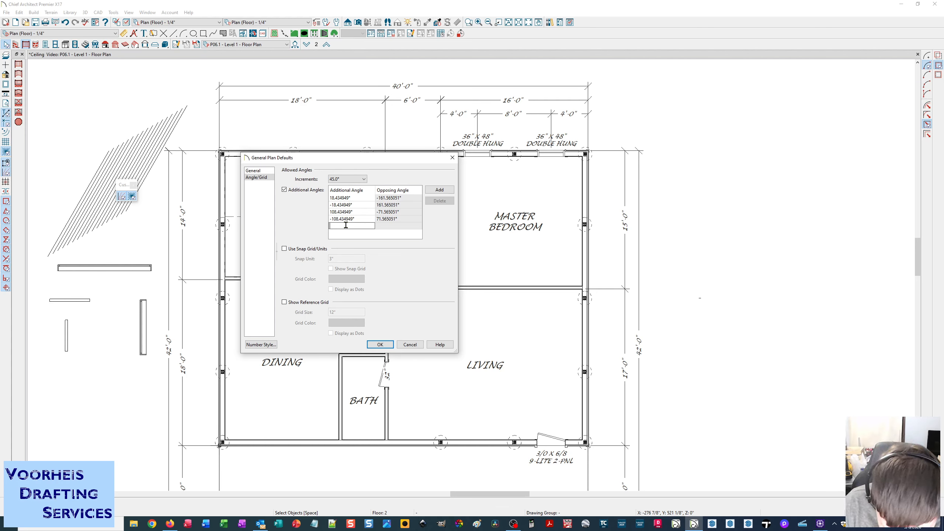
type("6 in 12")
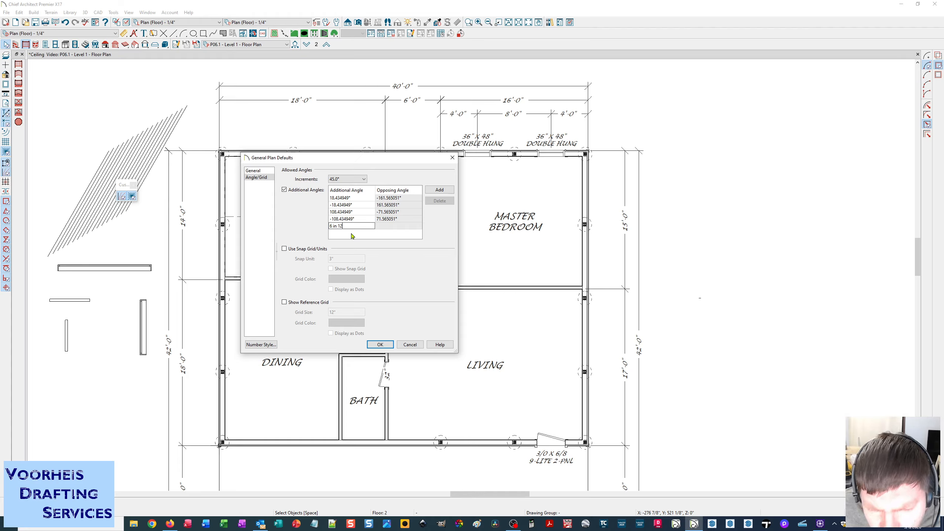
left_click(351, 234)
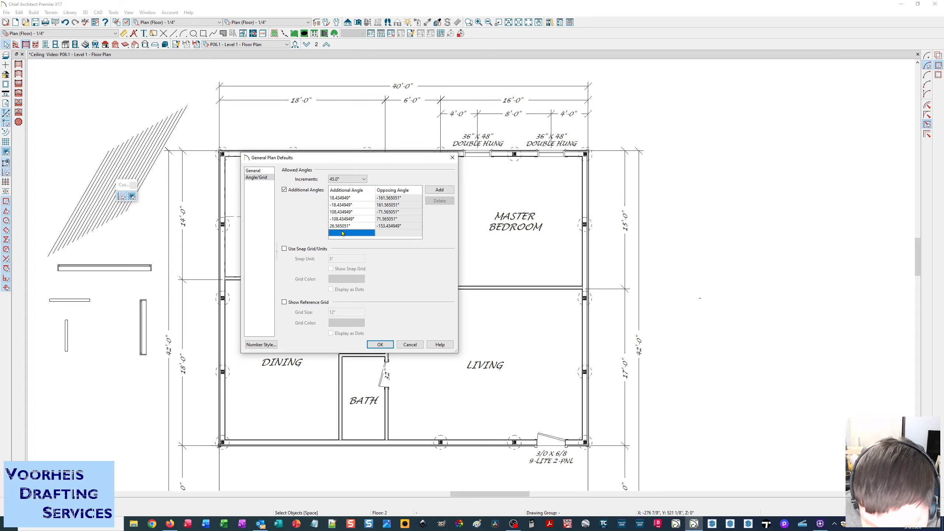
left_click(342, 233)
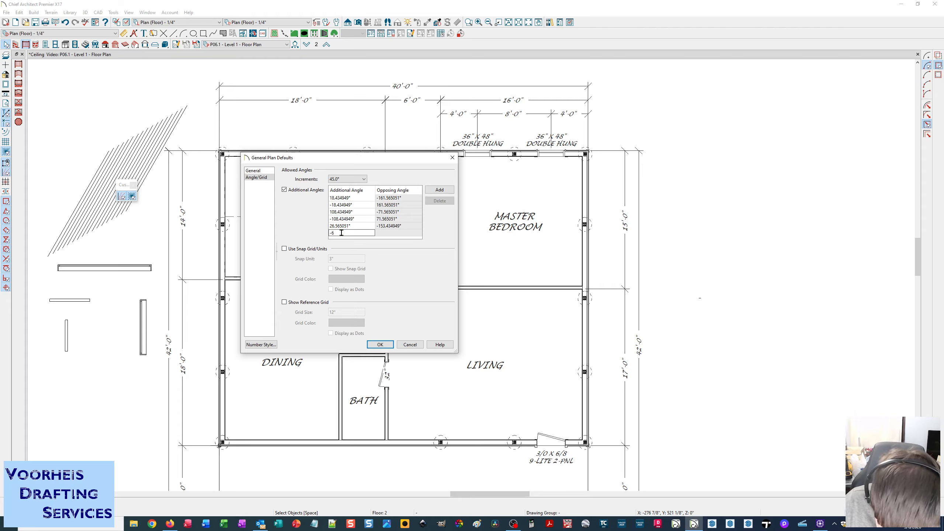
type("-6 in")
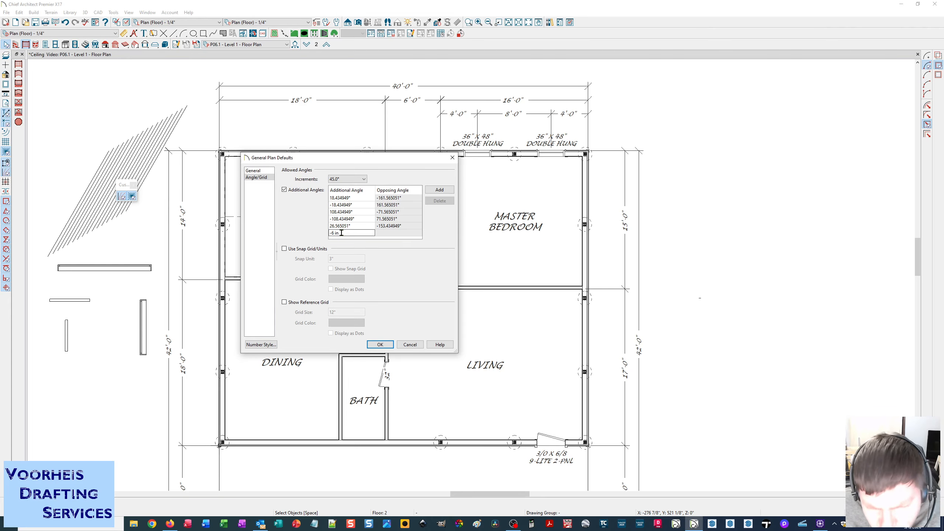
type(" 12")
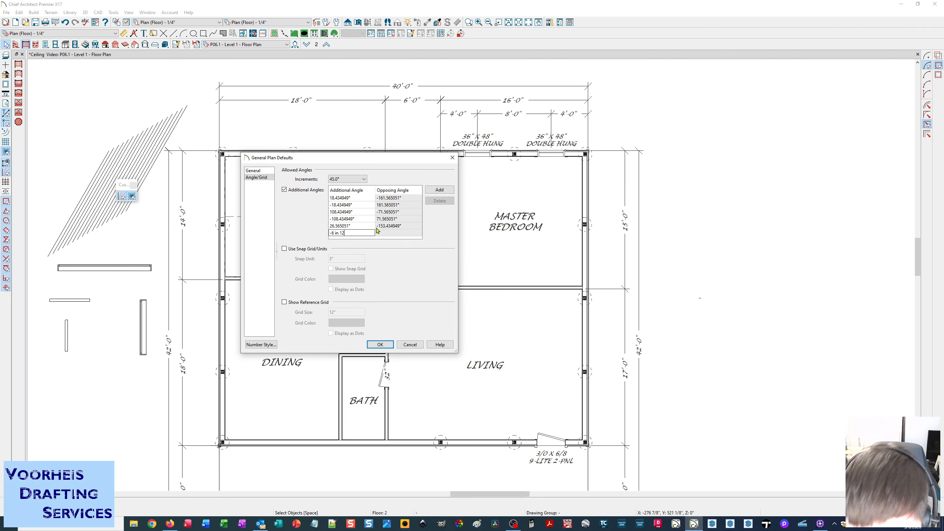
key("Return")
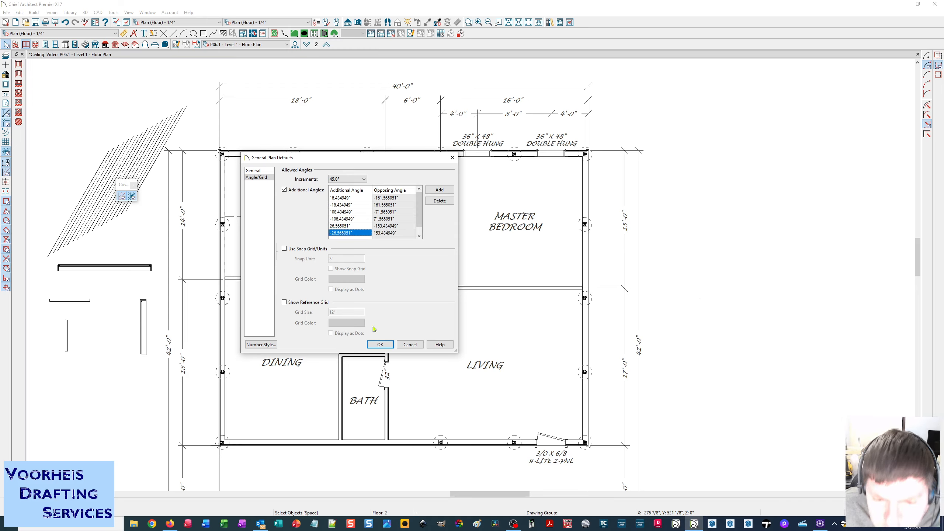
Step: Set the dialog angle style to Pitch and accept the General Plan Defaults
left_click(261, 344)
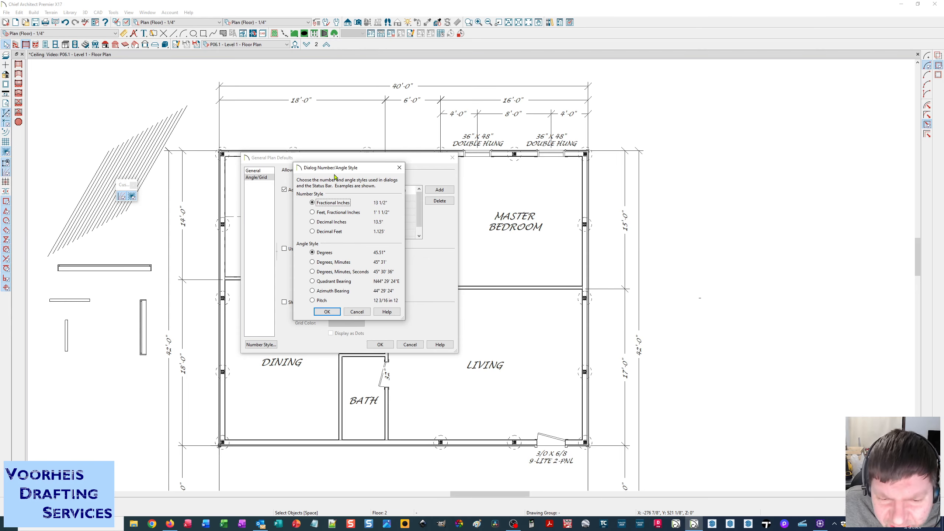
left_click_drag(335, 175, 354, 227)
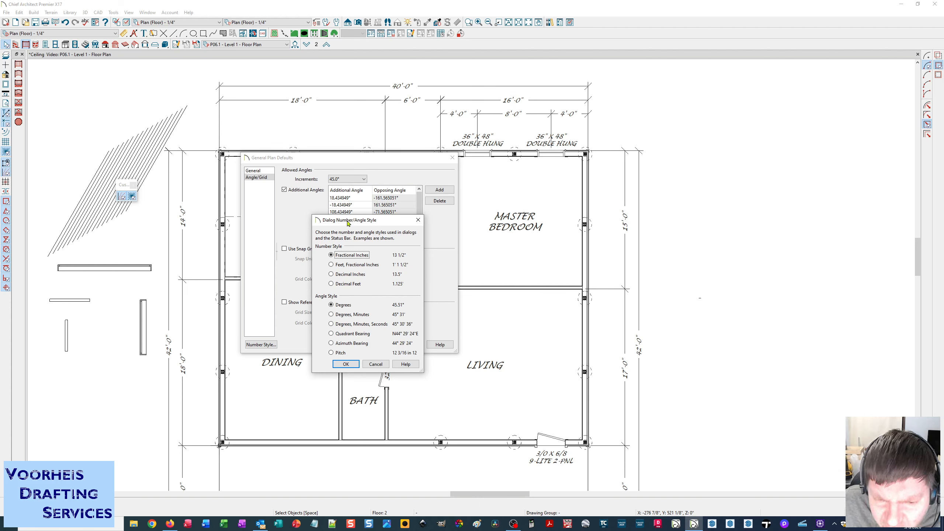
left_click_drag(346, 219, 329, 196)
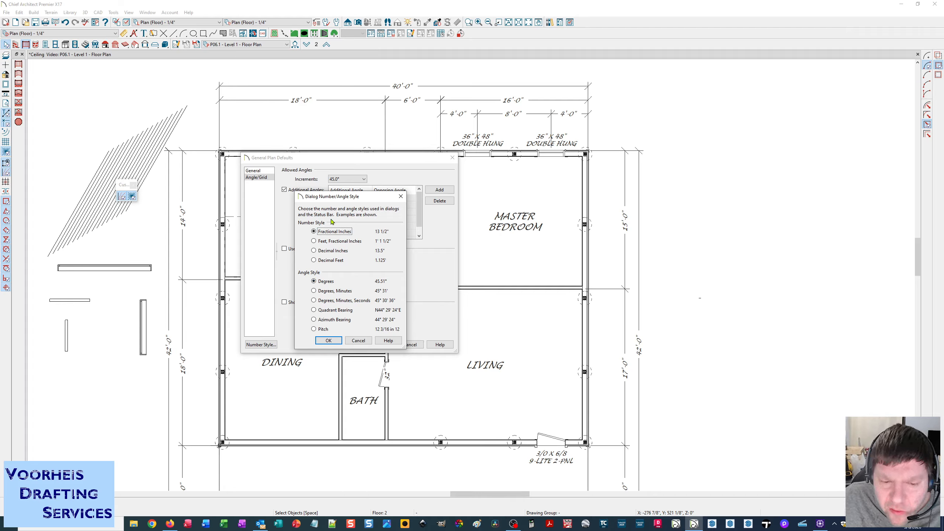
left_click_drag(350, 201, 389, 220)
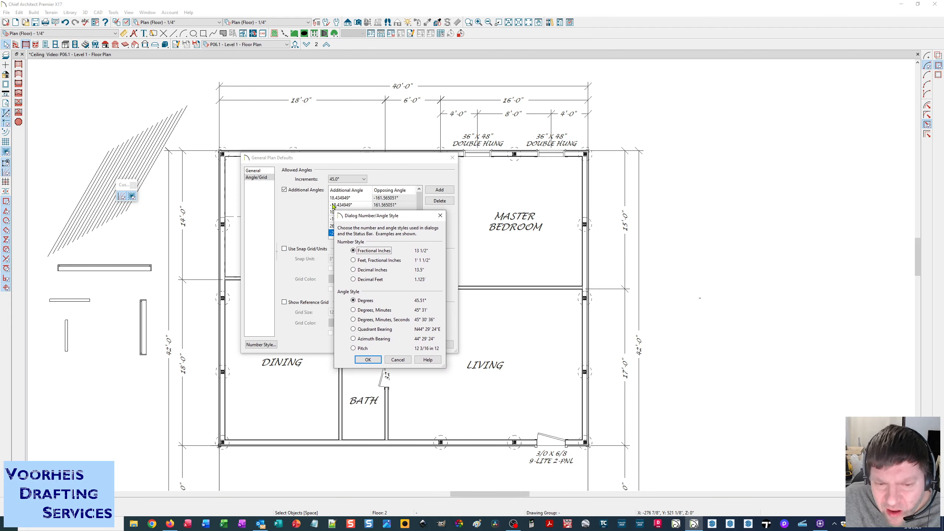
left_click(353, 348)
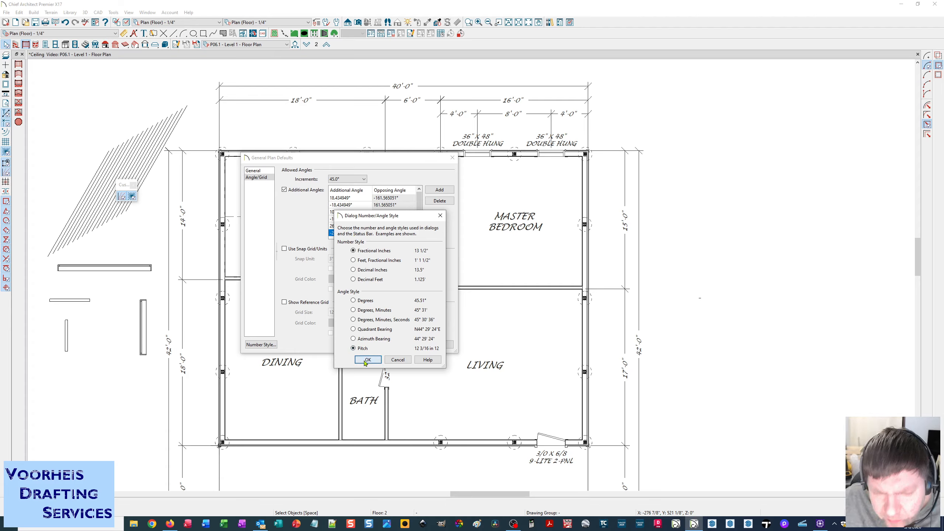
left_click(368, 360)
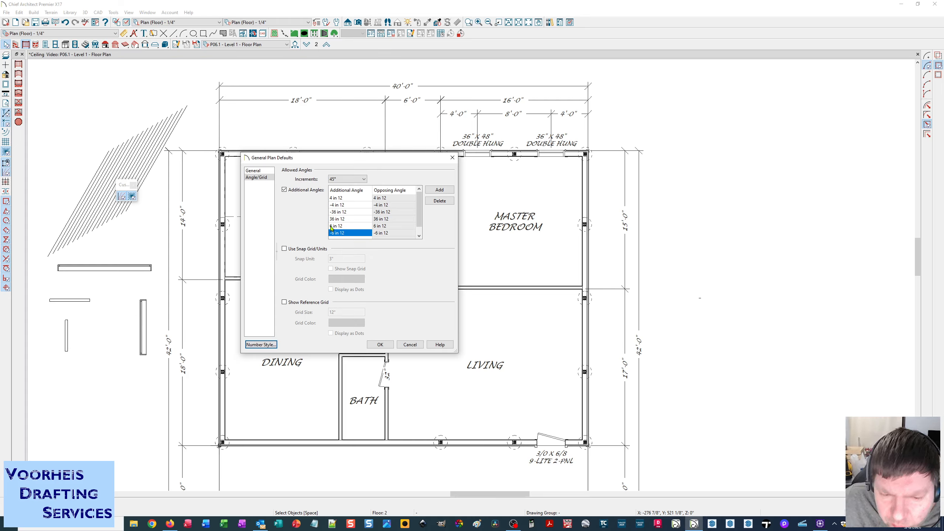
left_click(375, 346)
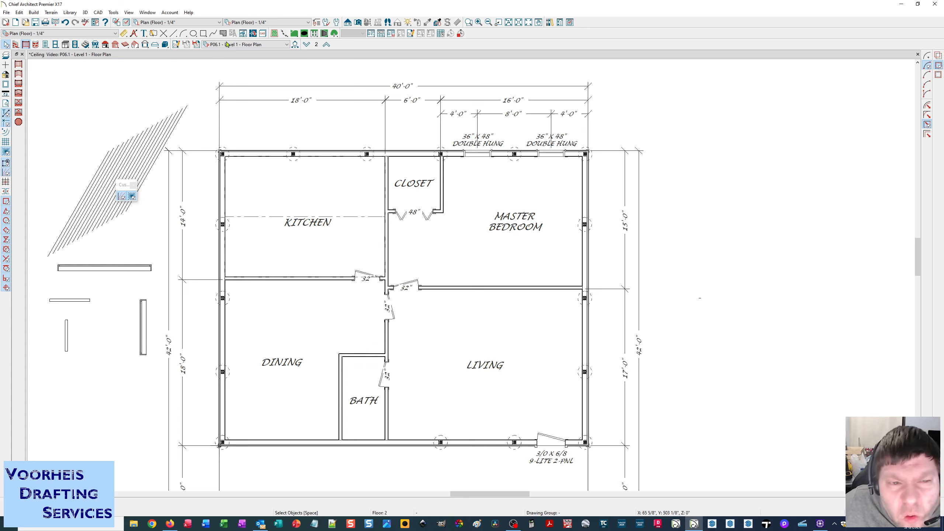
Step: Draw a CAD line about 11'-9" long at a 36 in 12 pitch among the freestanding walls outside the plan
left_click(174, 33)
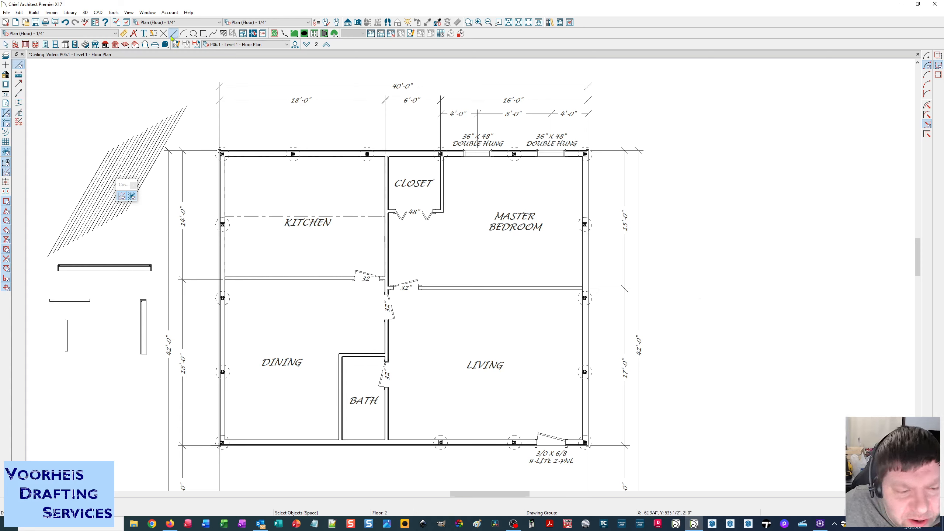
left_click(92, 389)
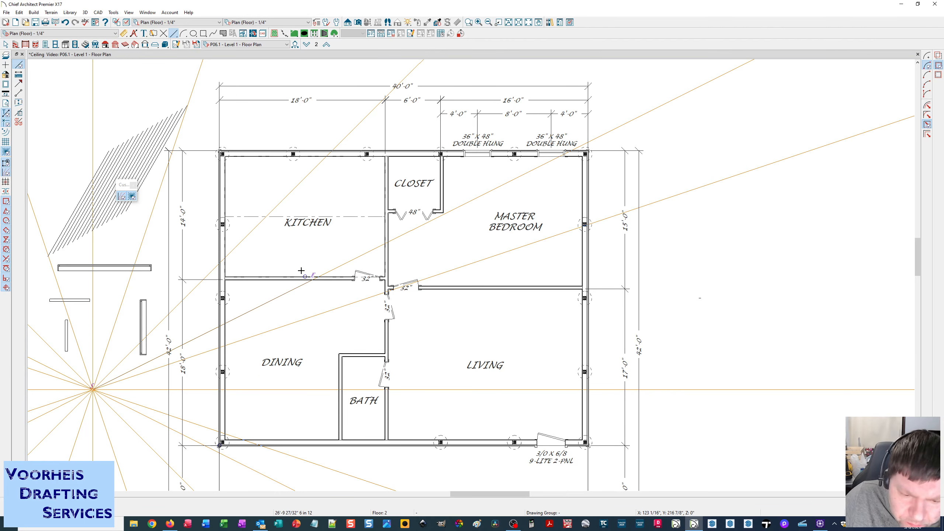
left_click(127, 287)
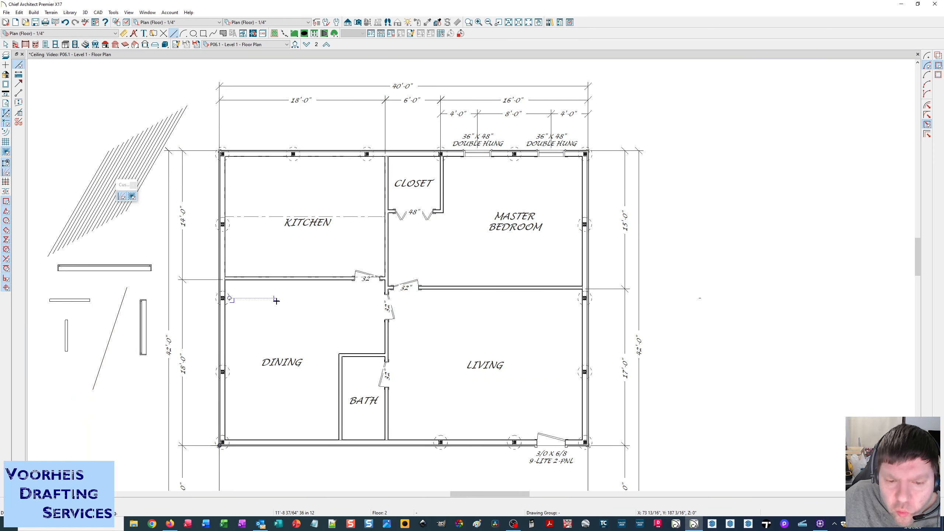
Step: Delete the -6 in 12 and 6 in 12 additional angles from General Plan Defaults
scroll(277, 299, "down", 4)
middle_click_drag(382, 310, 107, 298)
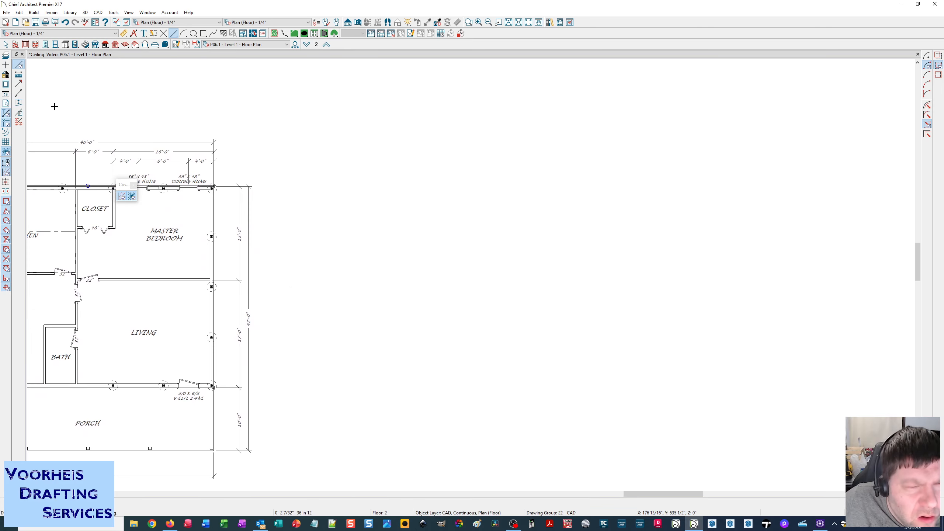
middle_click_drag(300, 122, 192, 152)
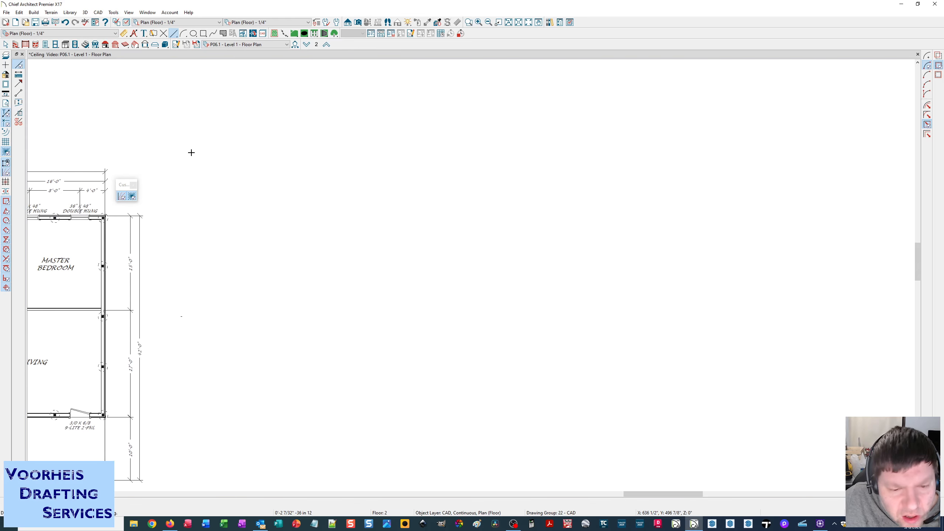
double_click(5, 45)
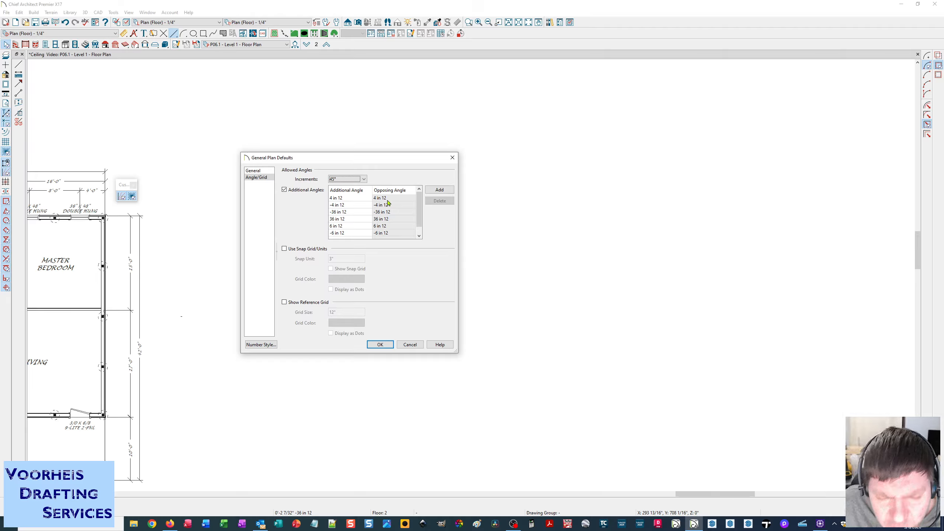
left_click(337, 226)
left_click(342, 234)
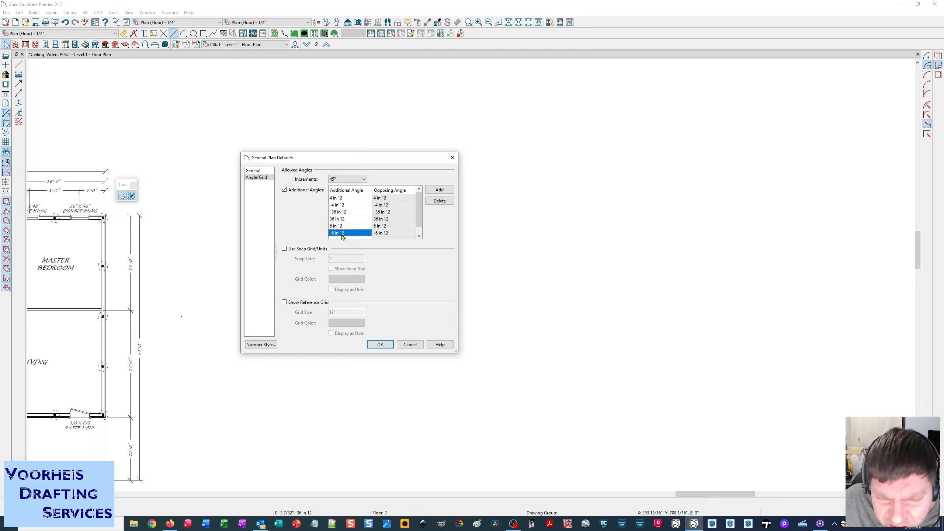
left_click(439, 201)
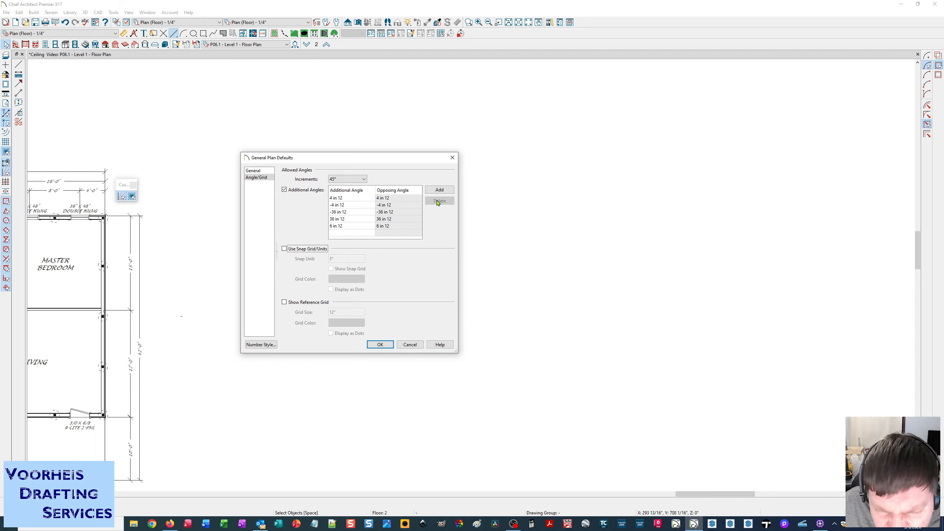
left_click(344, 227)
left_click(438, 203)
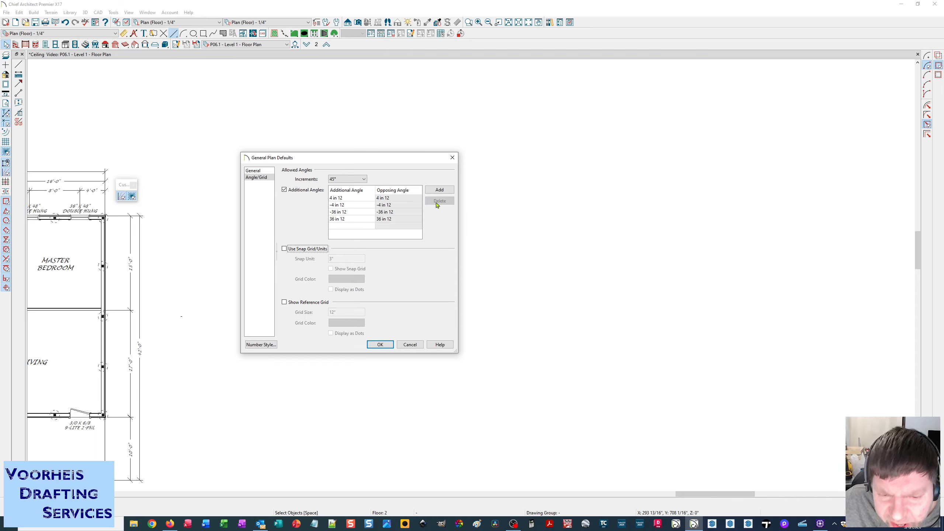
Step: Set the allowed angle increments to 90° and accept the General Plan Defaults
left_click(378, 345)
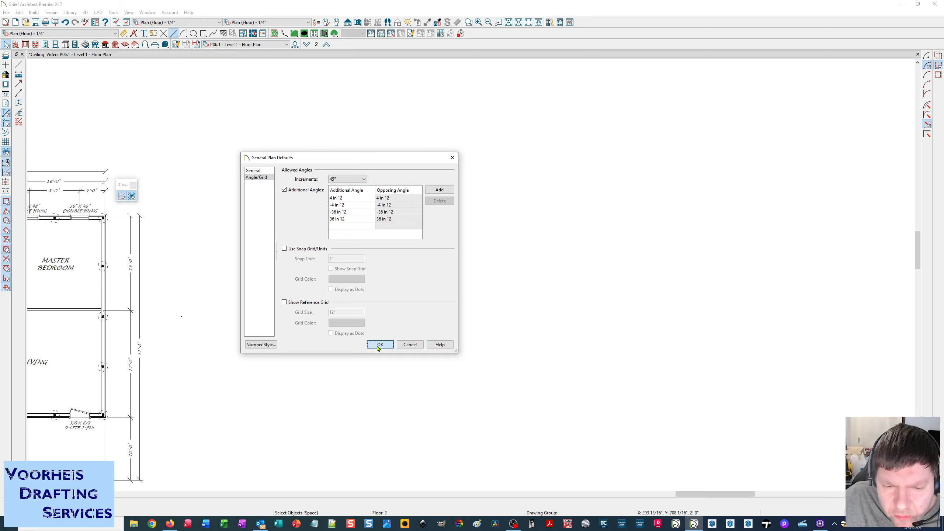
left_click(353, 180)
left_click(348, 186)
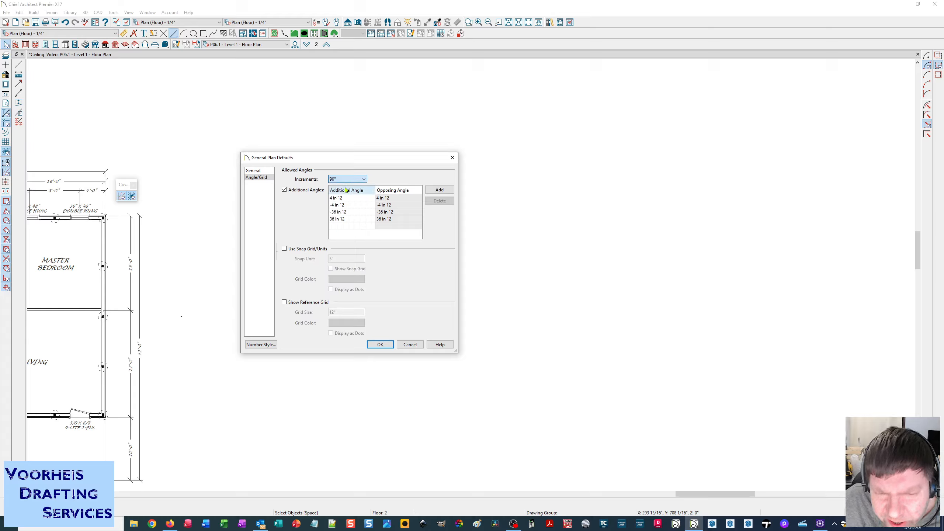
left_click(385, 343)
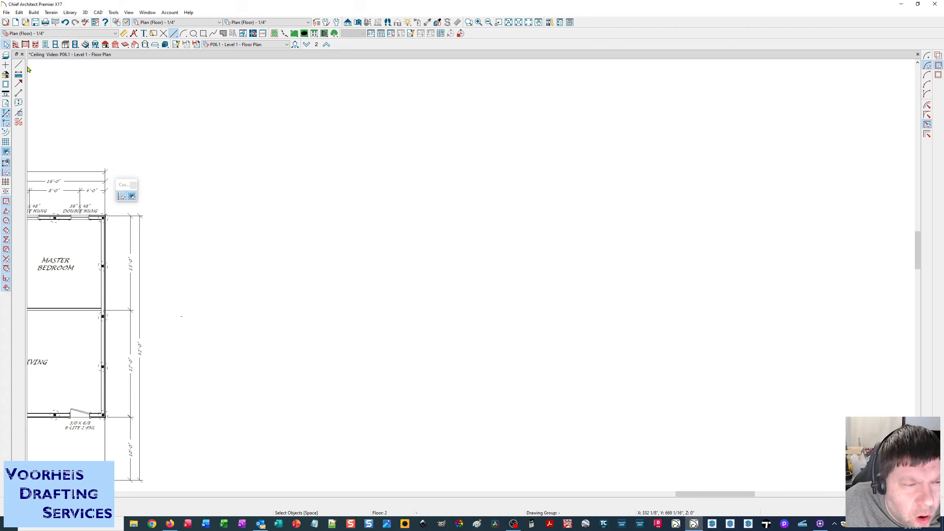
Step: Draw a horizontal CAD rectangle about 4'-8" tall in the empty space beyond the master bedroom side of the plan
left_click(174, 35)
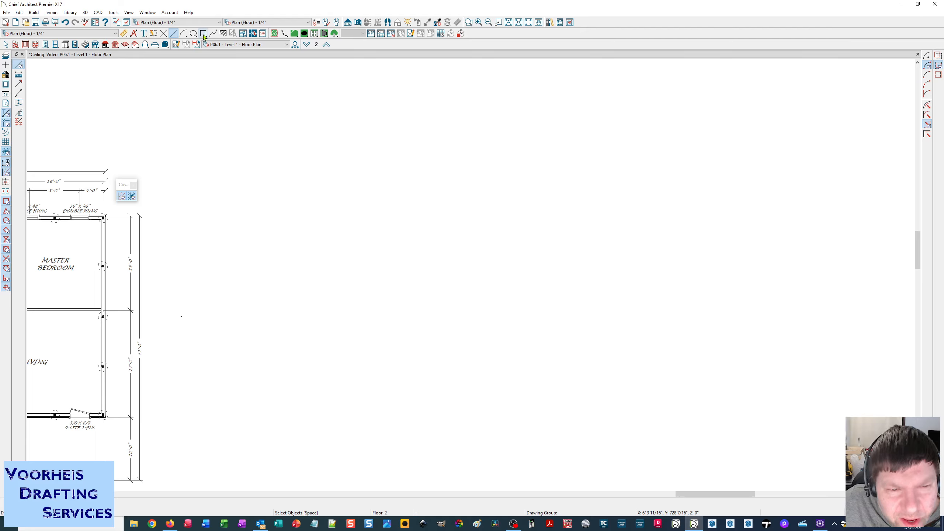
left_click(203, 34)
left_click_drag(314, 242, 456, 269)
key("space")
Step: Set the rectangle's height to 3/4' by moving its upper edge
left_click(366, 247)
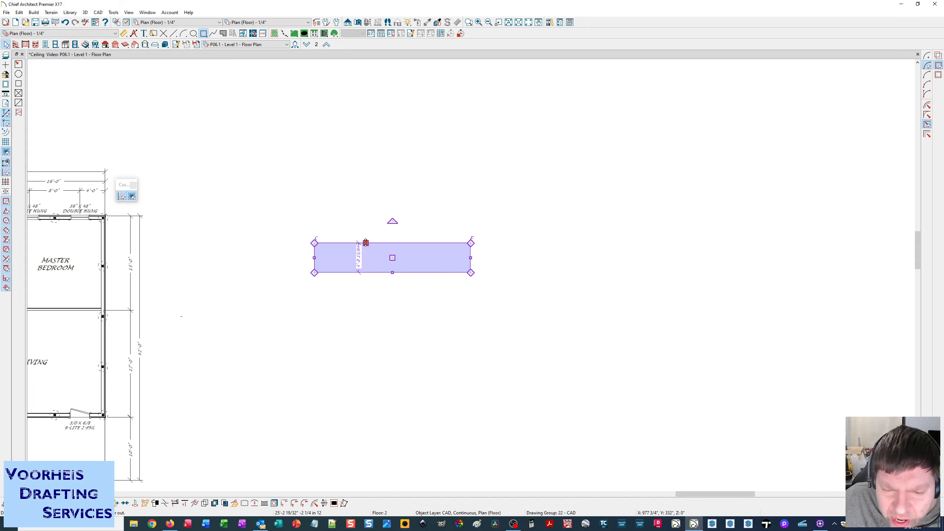
left_click(364, 259)
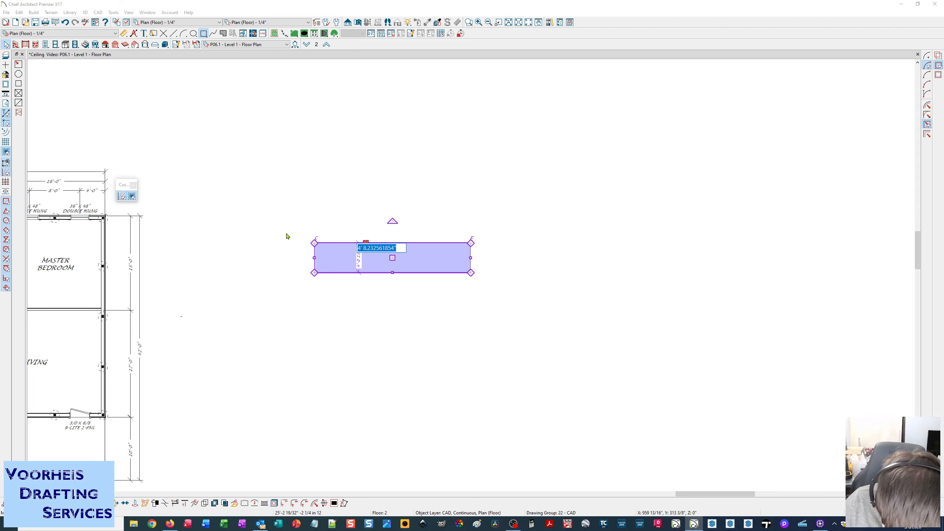
type("3/")
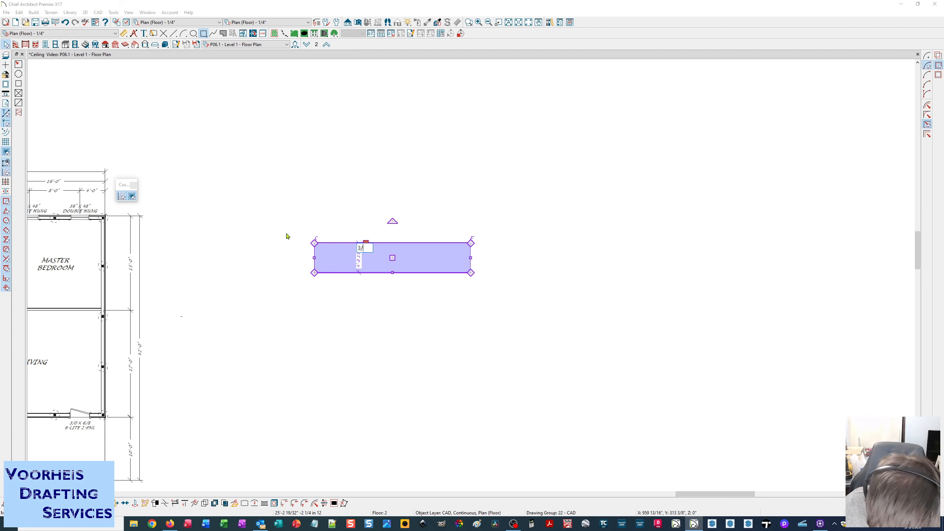
type("4")
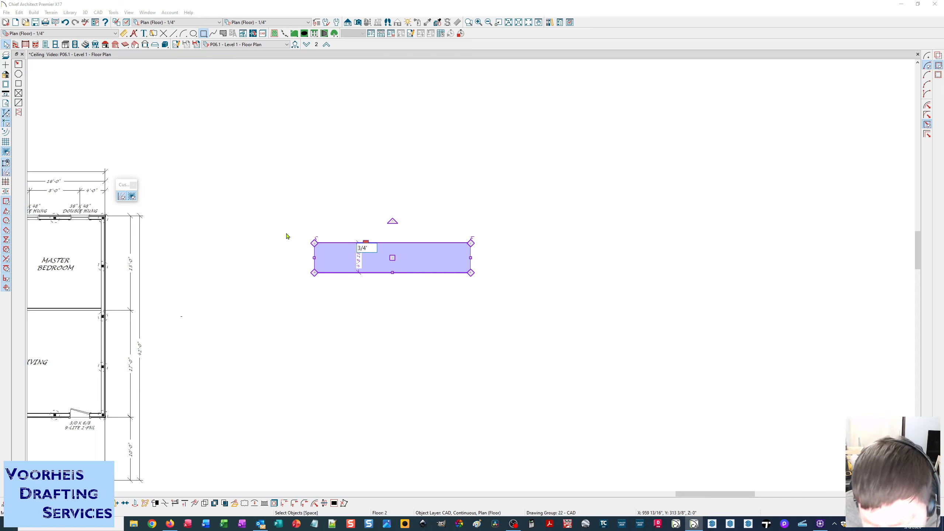
key("Return")
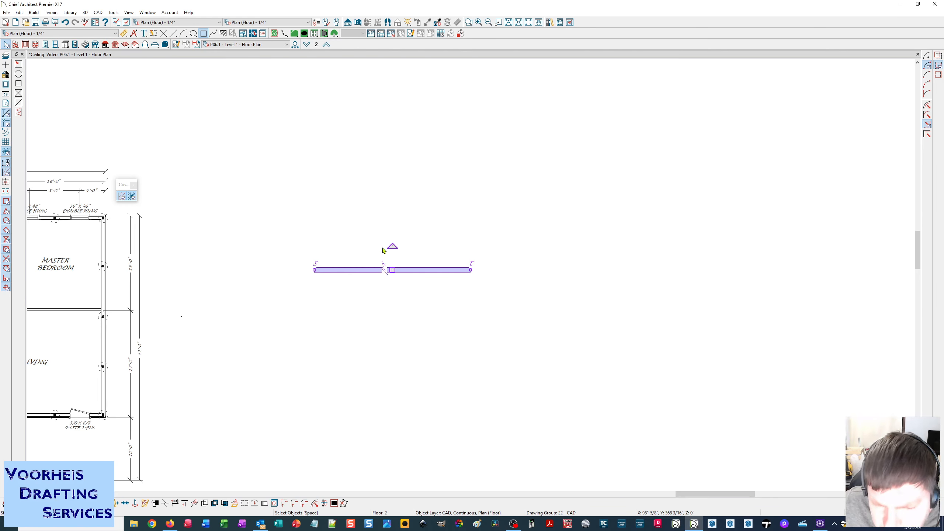
Step: Rotate the thin rectangle about its center to a 4 in 12 pitch, rising toward its far end
left_click_drag(392, 247, 359, 218)
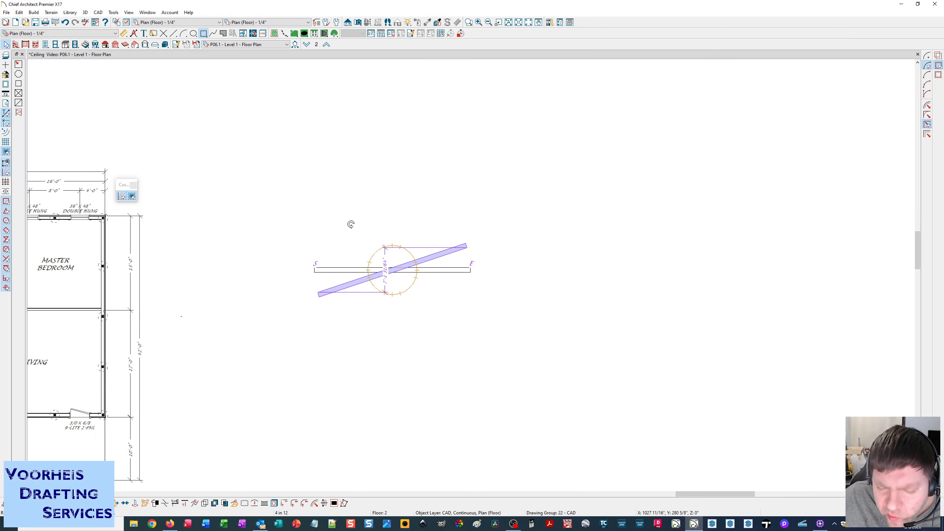
mouse_move(351, 224)
left_mouse_down()
mouse_move(339, 221)
mouse_move(351, 221)
left_mouse_up()
left_click(312, 334)
scroll(350, 290, "up", 2)
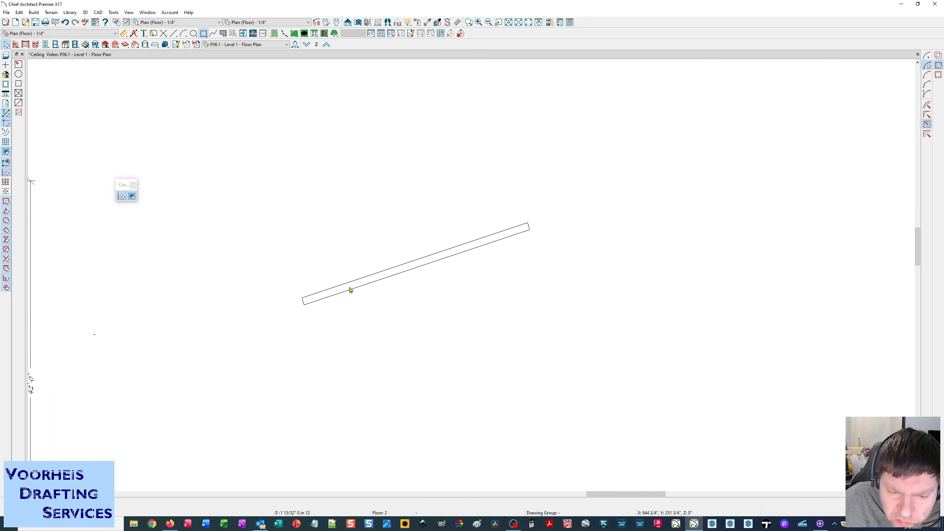
Step: Set the sloped rectangle's thickness to 3/4" through its temporary dimension, and deselect it
scroll(350, 290, "up", 1)
left_click(333, 287)
scroll(299, 298, "up", 1)
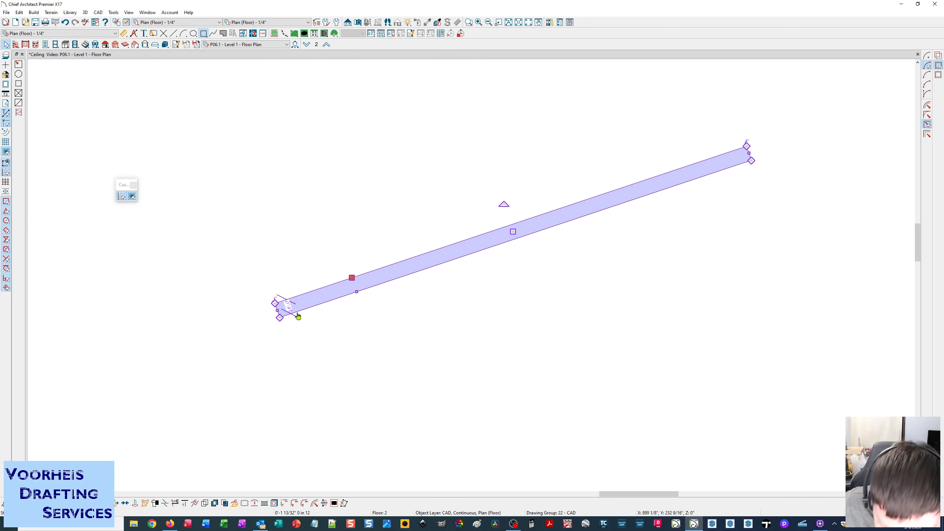
scroll(298, 316, "up", 1)
left_click(289, 306)
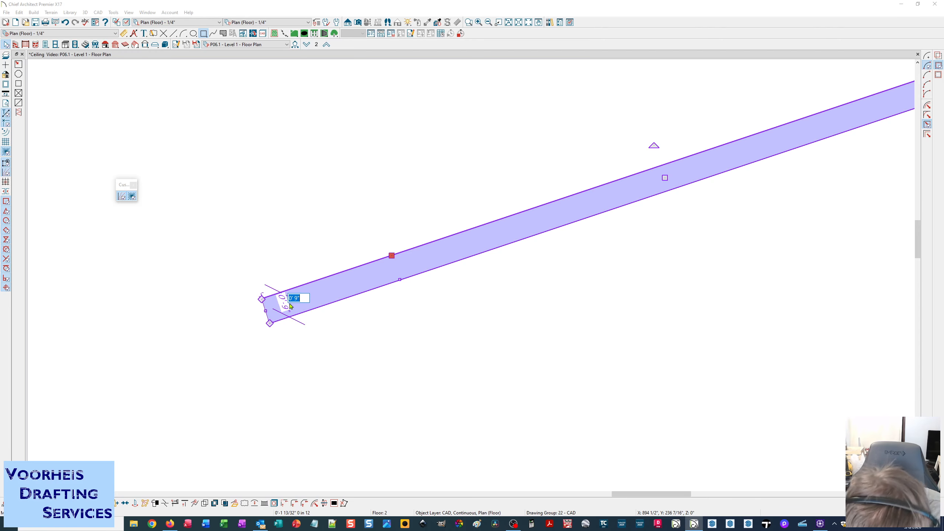
type("3/4")
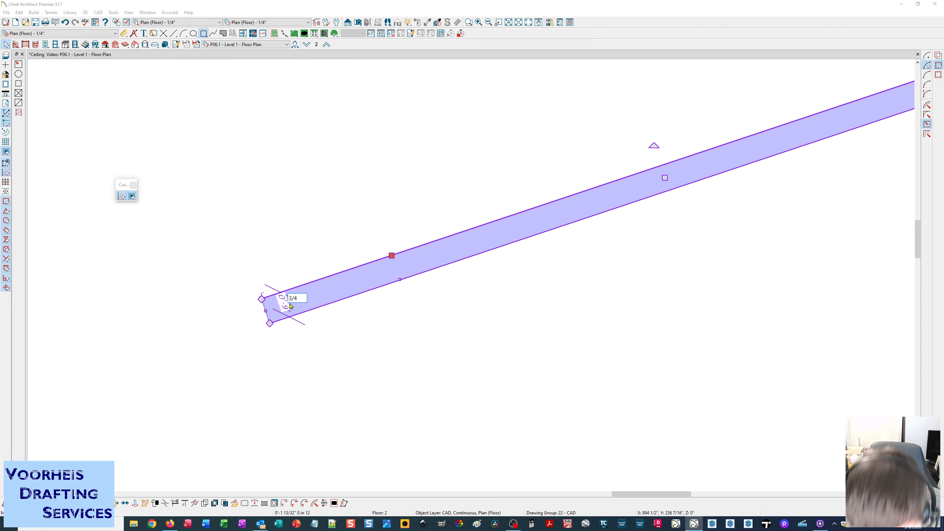
key("Return")
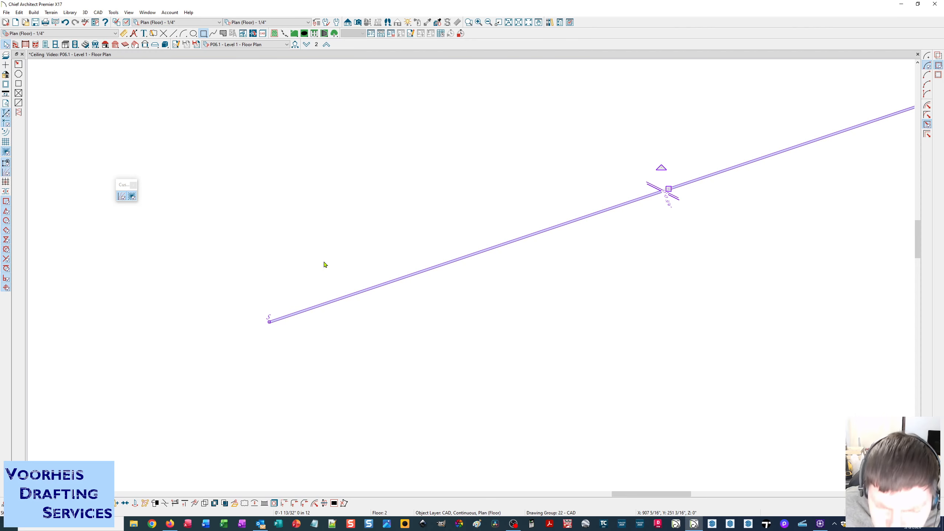
scroll(331, 267, "down", 1)
scroll(334, 260, "down", 4)
left_click(414, 308)
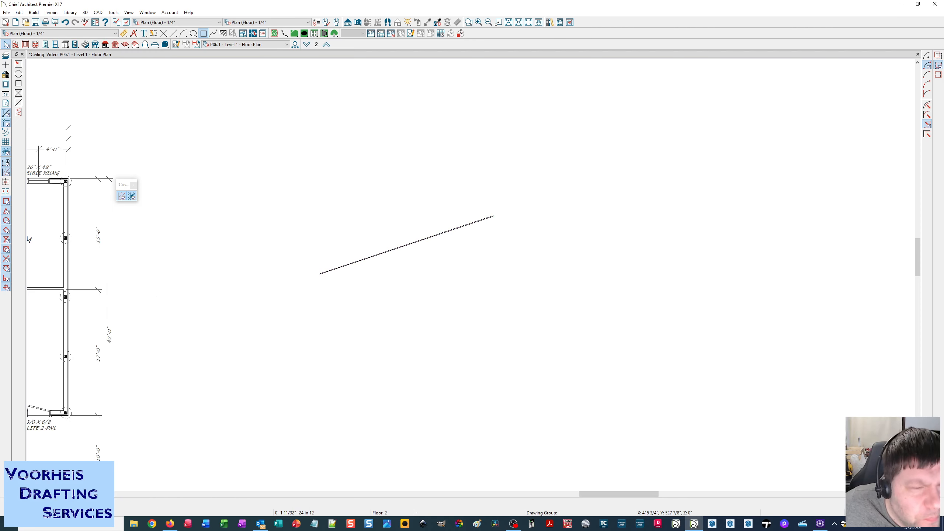
Step: Draw a horizontal cross box about 96" wide and 25" tall just below the sloped rectangle's lower end
left_click(19, 93)
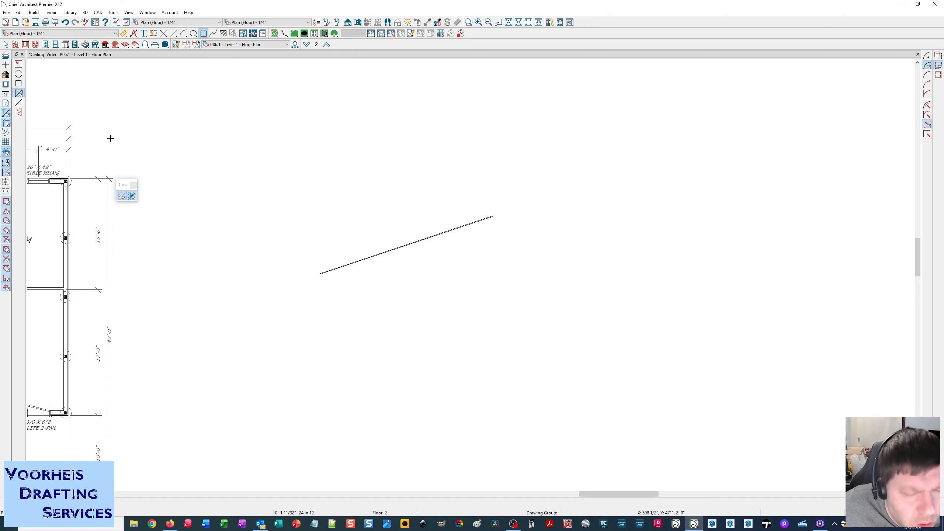
left_click_drag(332, 274, 391, 289)
scroll(364, 295, "up", 3)
key("Escape")
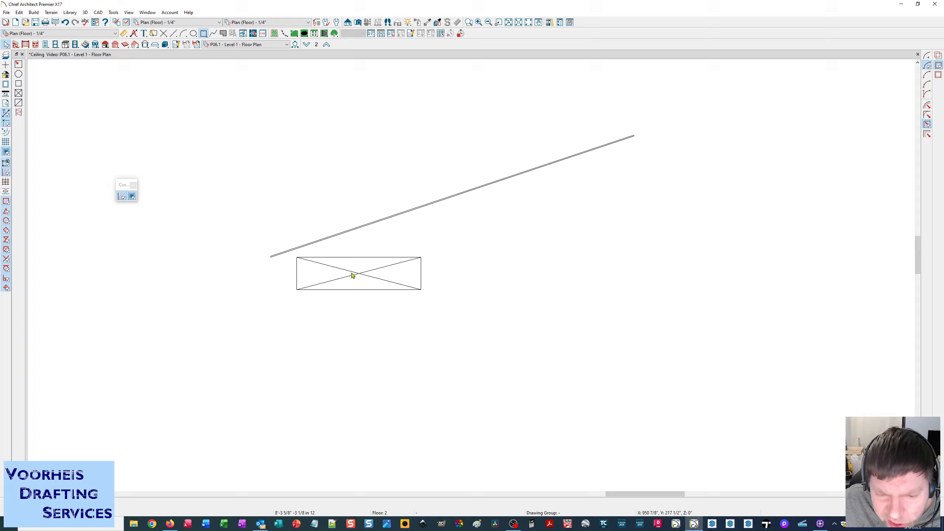
Step: Resize the cross box to a height of 1 1/2" and a width of 3 1/2" in its specification
left_click(352, 274)
double_click(353, 275)
left_click_drag(448, 225, 342, 217)
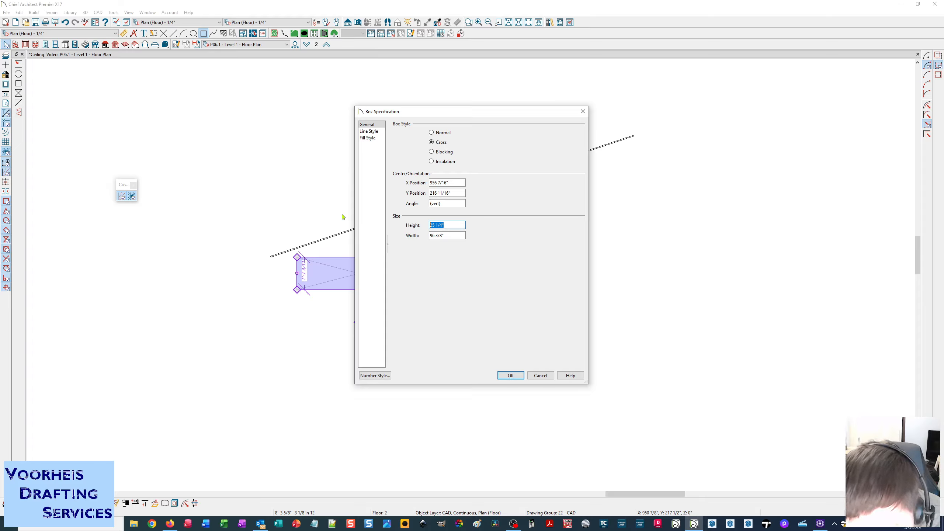
type("1.")
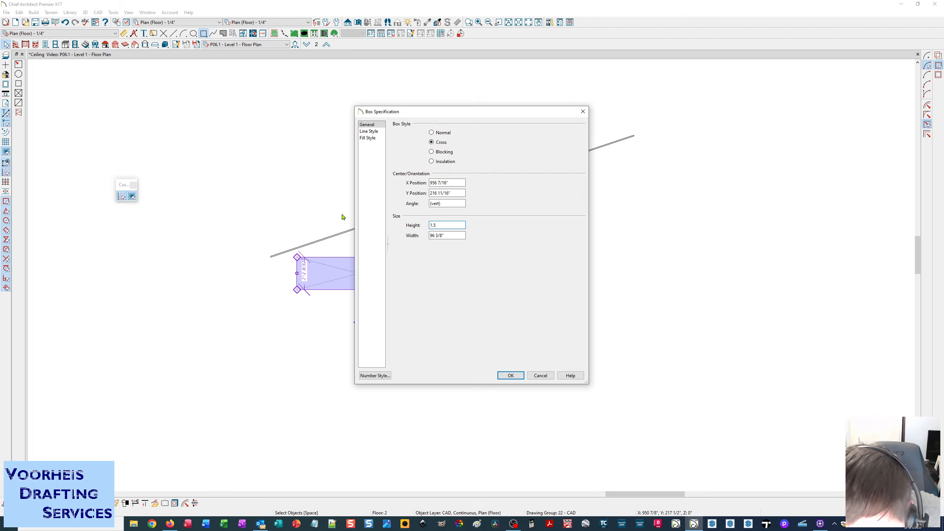
type("5\"")
key("Tab")
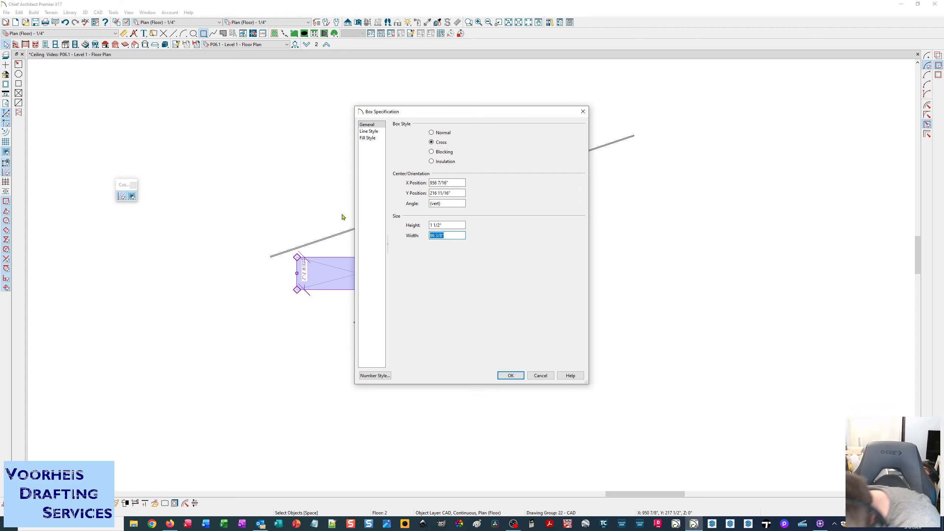
type("3.5")
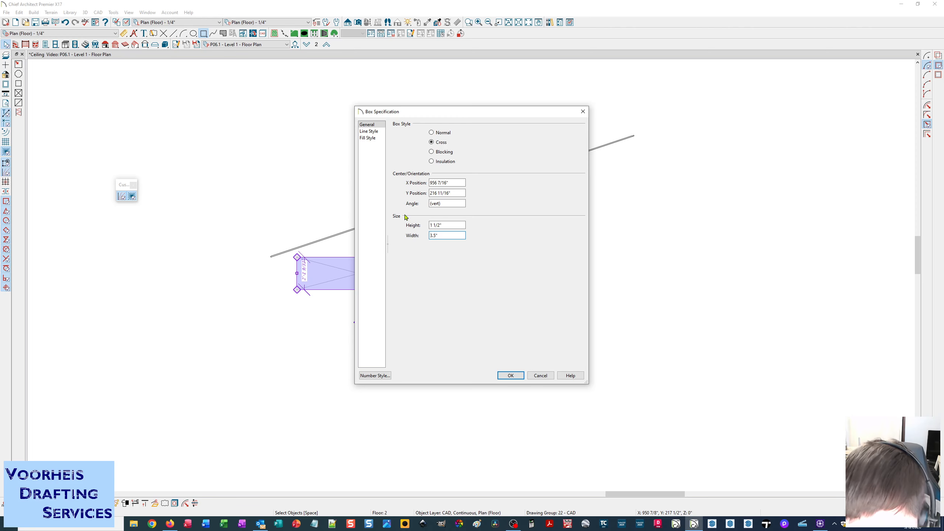
left_click(449, 226)
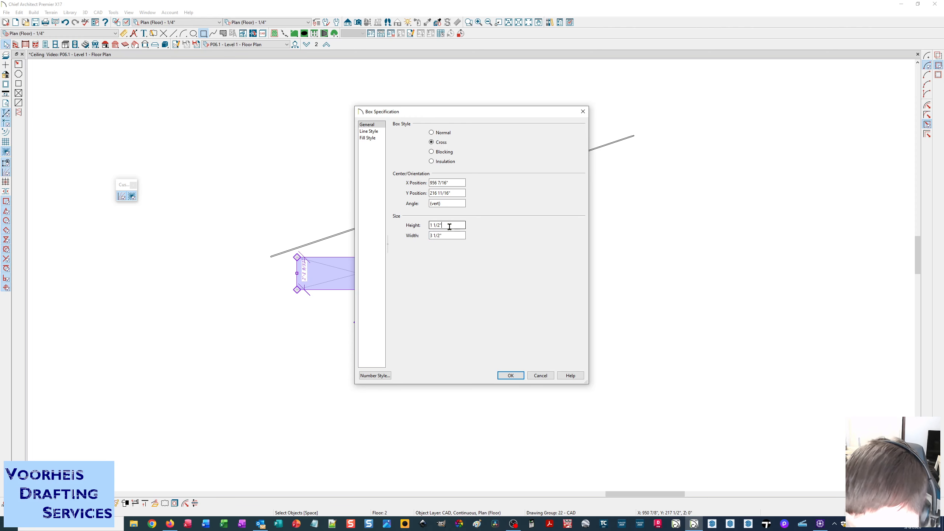
left_click(511, 375)
scroll(355, 275, "up", 5)
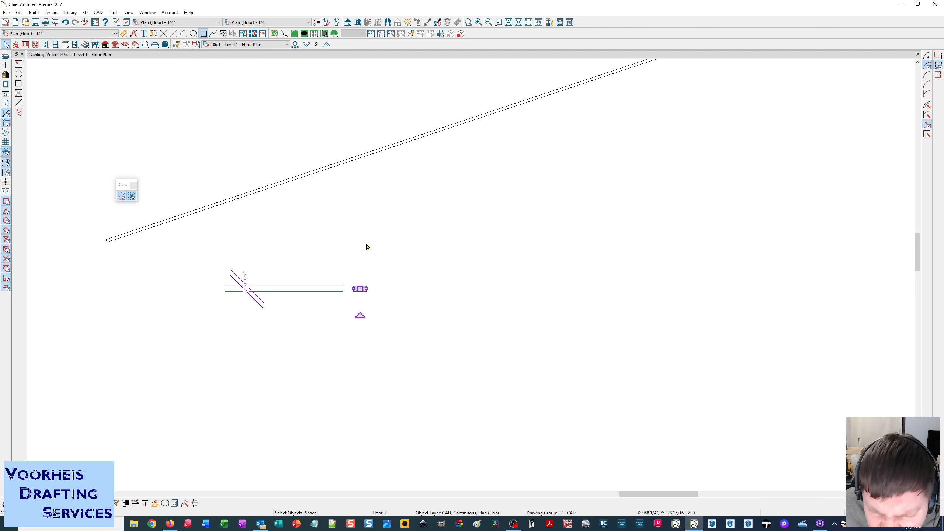
left_click(382, 313)
Step: Rotate the small cross box about its center to a 4 in 12 pitch, parallel to the sloped rectangle
left_click(360, 290)
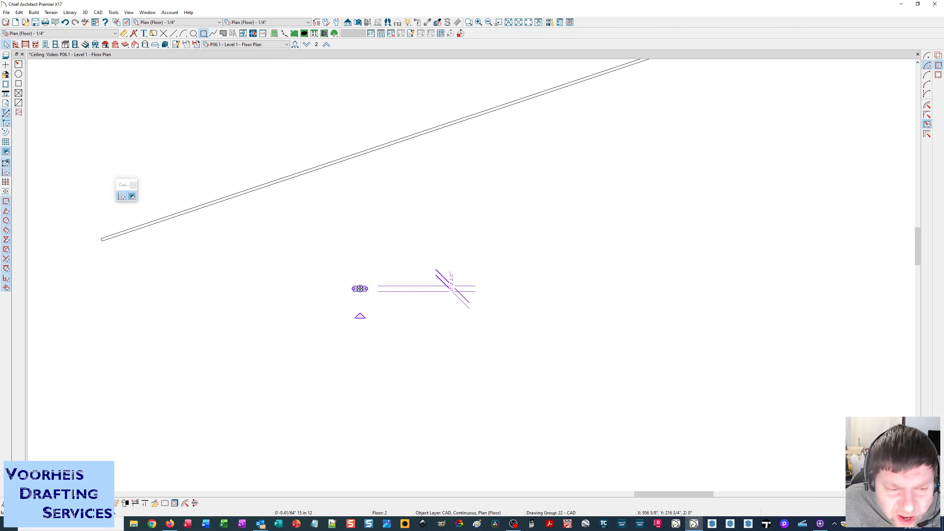
mouse_move(360, 315)
left_mouse_down()
mouse_move(385, 304)
mouse_move(366, 317)
left_mouse_up()
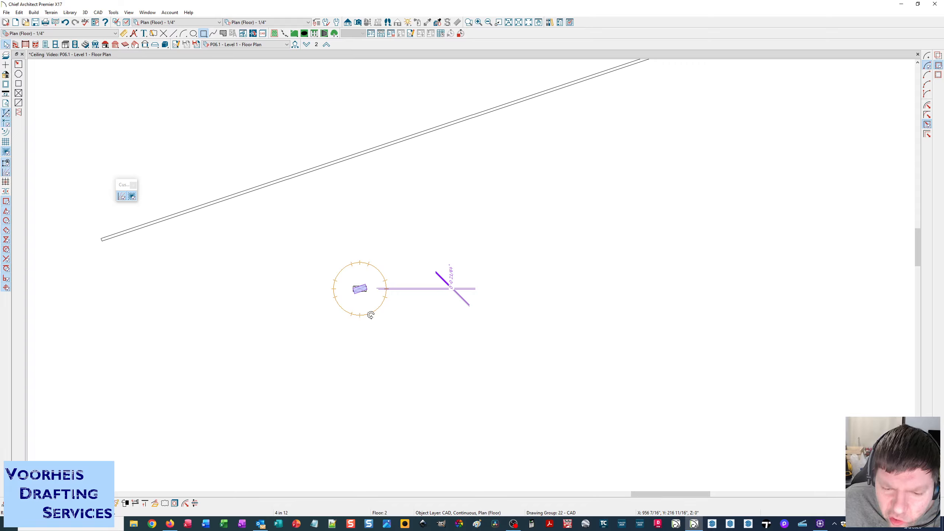
left_click_drag(371, 315, 369, 316)
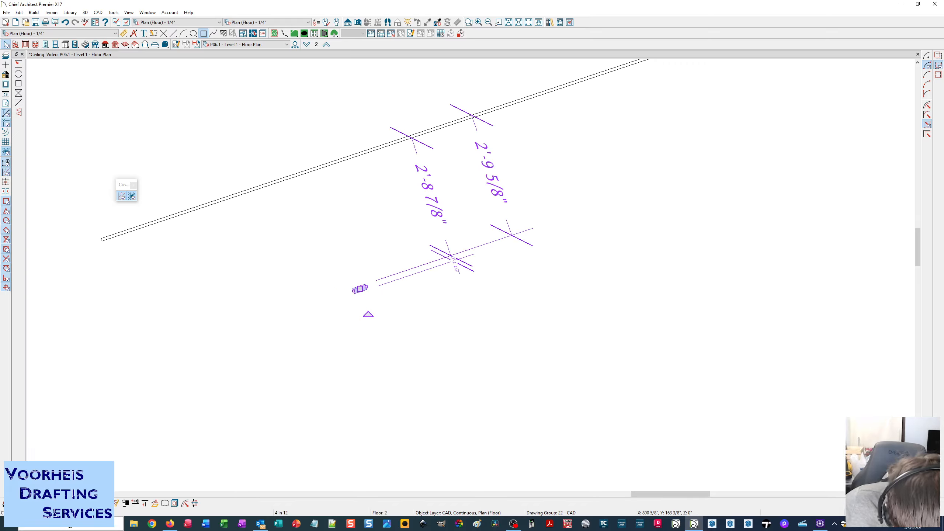
Step: Move the cross box point to point so its upper corner sits on the underside of the sloped rectangle near its lower end
left_click(106, 503)
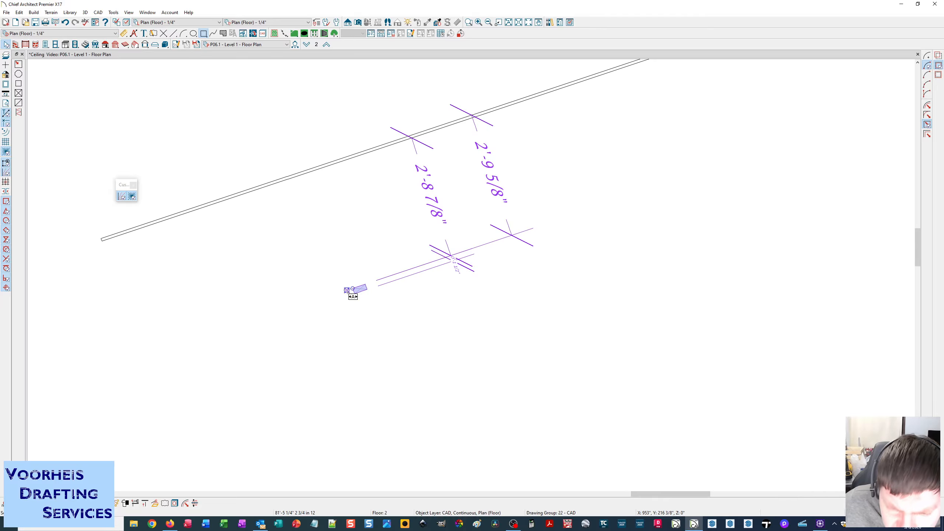
left_click(353, 289)
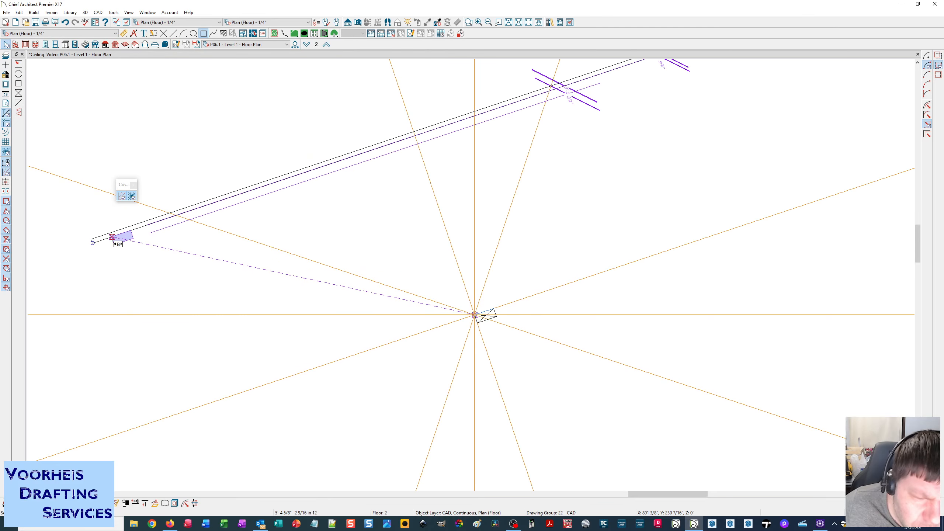
left_click(112, 237)
scroll(158, 320, "down", 1)
middle_click_drag(103, 280, 146, 271)
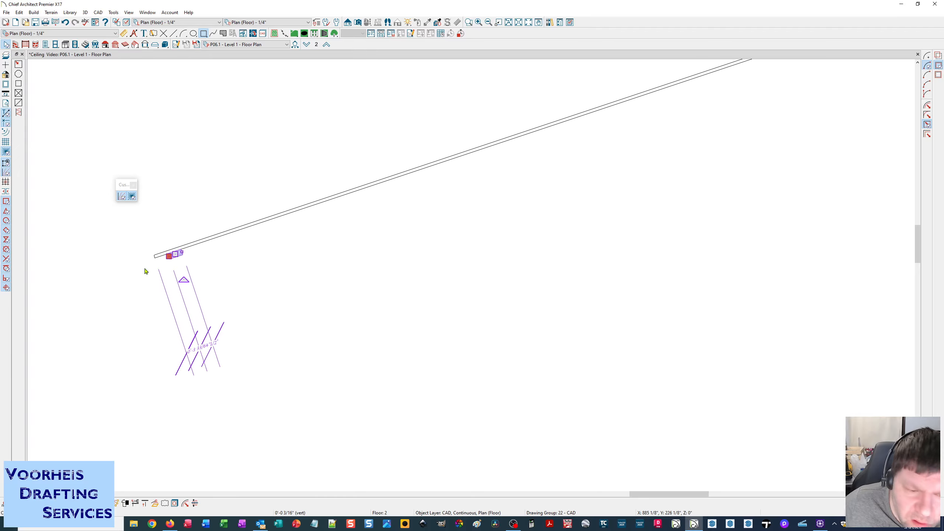
key("Escape")
Step: Copy the 3/4" sloped rectangle about 3' perpendicularly below the original
left_click(228, 235)
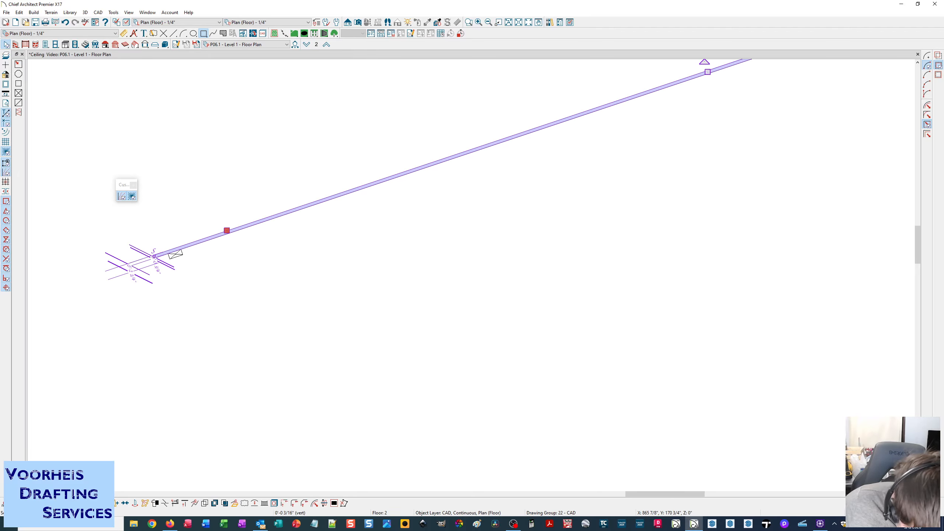
left_click(111, 503)
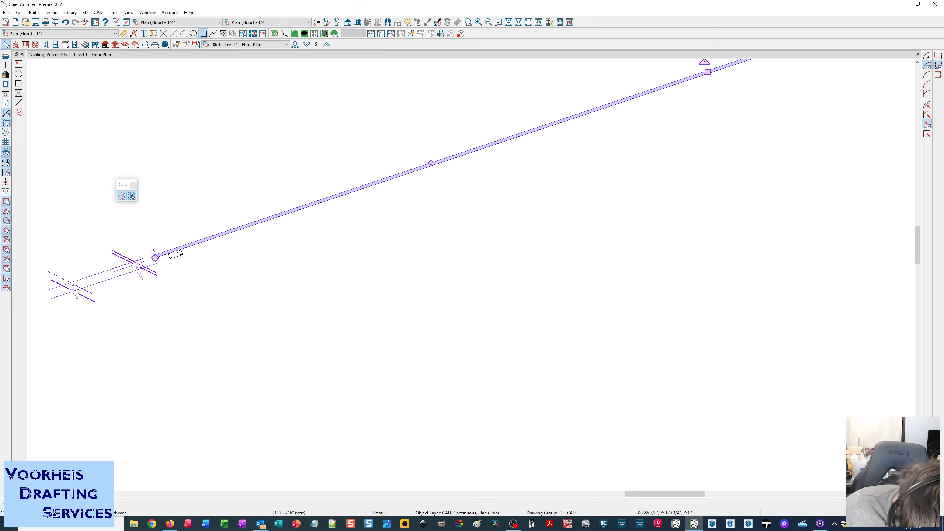
left_click(228, 231)
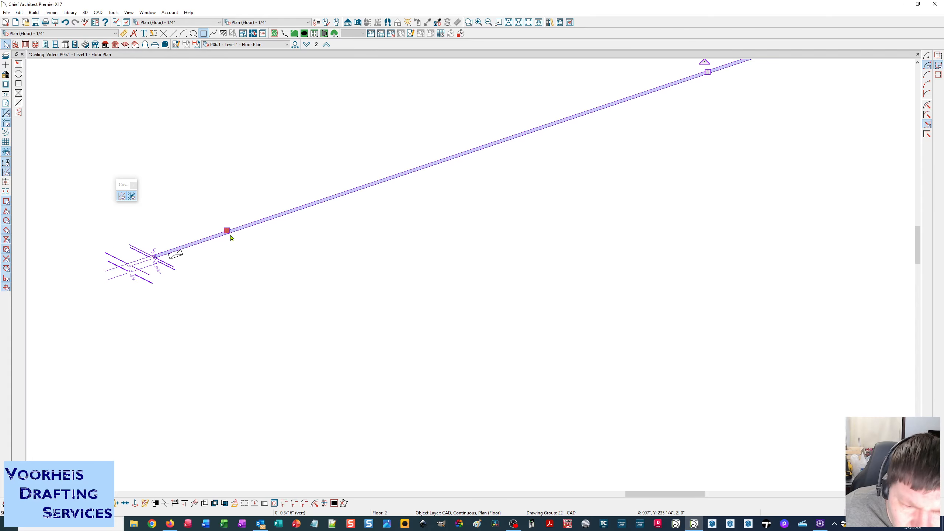
scroll(304, 263, "down", 1)
scroll(301, 260, "down", 1)
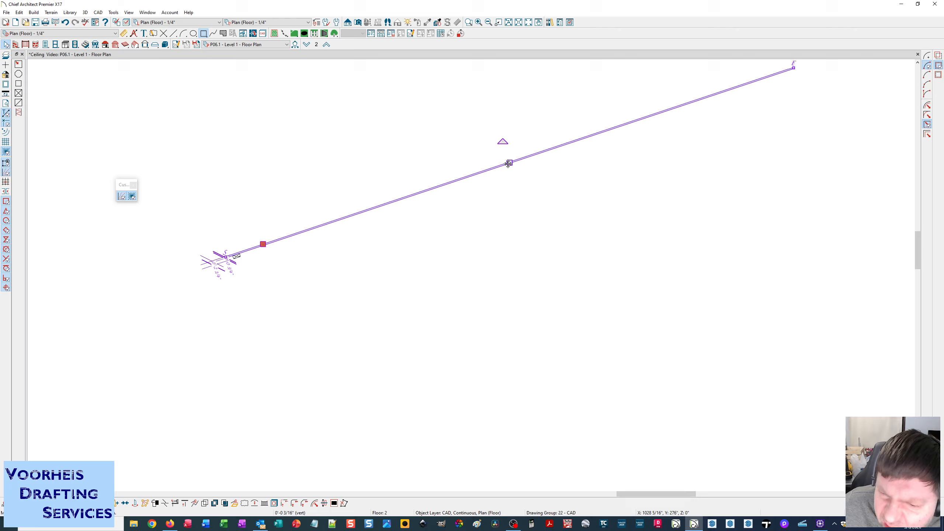
left_click_drag(509, 162, 524, 234)
Step: Set the copied rectangle's thickness to 5.5" through its temporary dimension
scroll(380, 284, "up", 5)
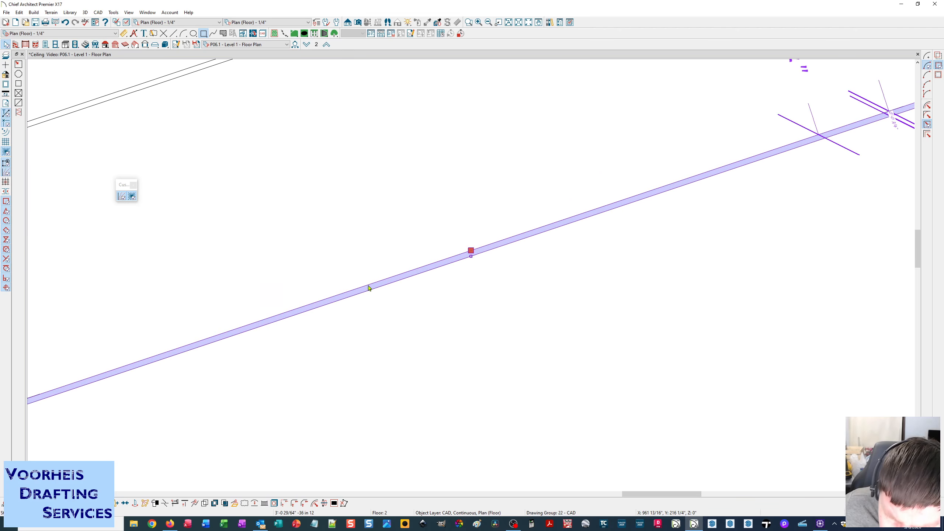
scroll(340, 301, "up", 4)
left_click(326, 298)
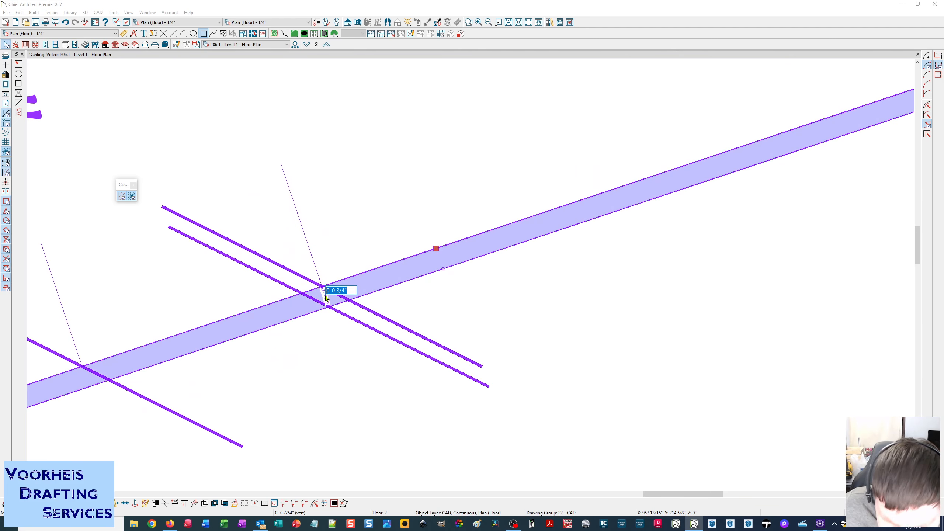
type("5")
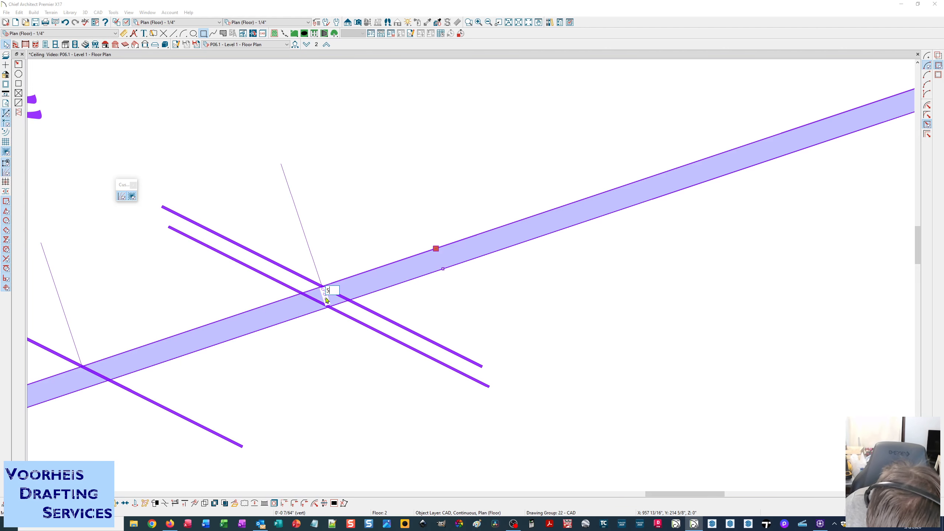
type(".5")
key("Return")
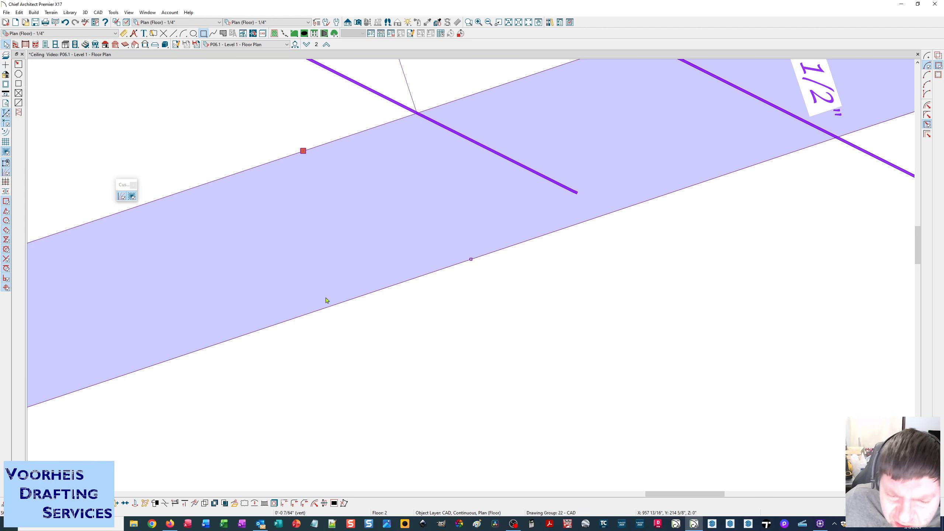
scroll(326, 300, "down", 6)
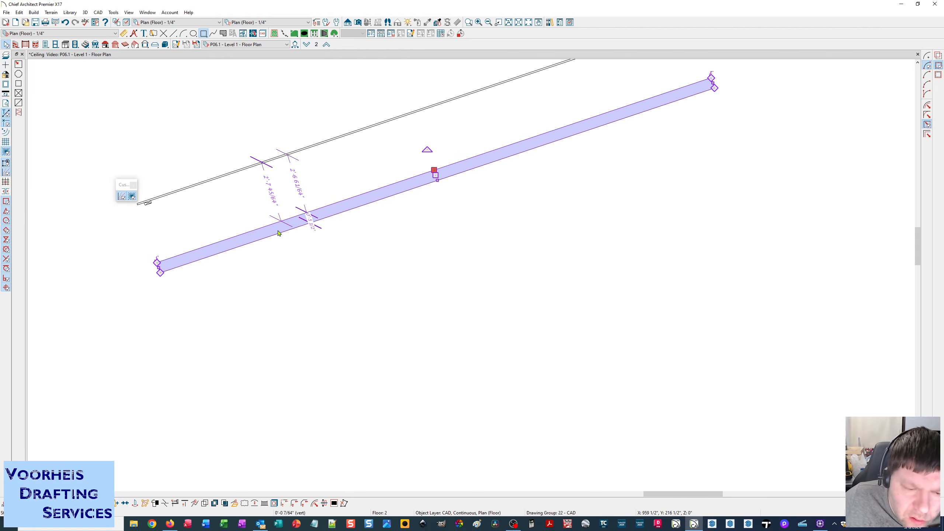
Step: Move the 5 1/2" rectangle point to point from its upper edge to the lower corner of the small cross box
left_click(189, 294)
scroll(160, 261, "up", 2)
left_click(192, 259)
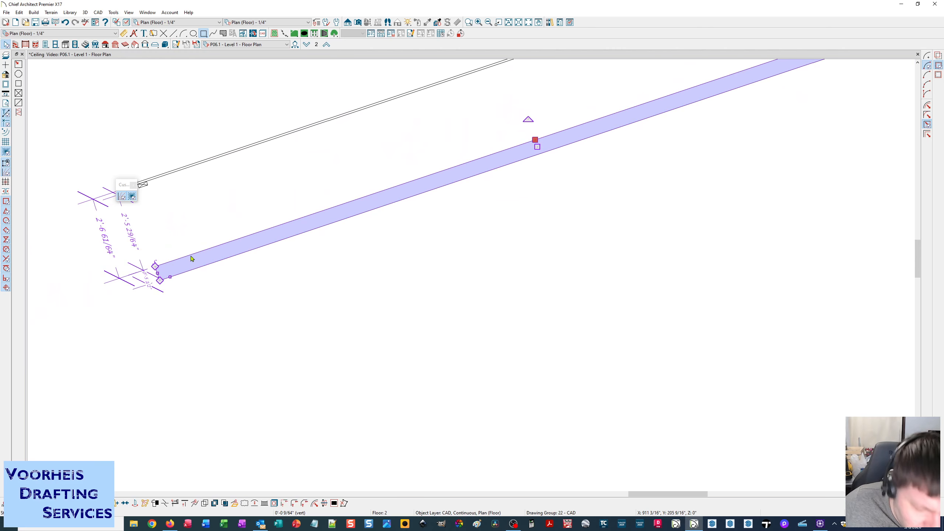
left_click(75, 503)
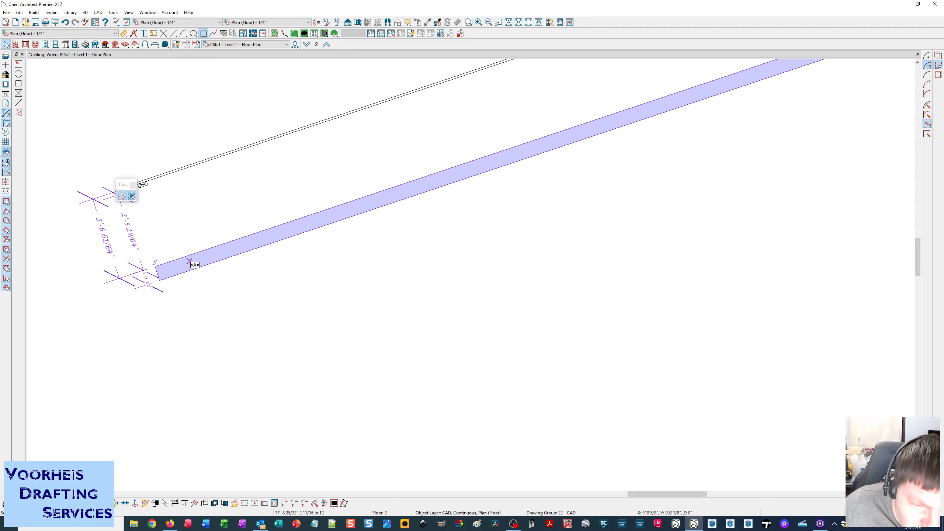
left_click(186, 256)
middle_click_drag(178, 273, 247, 354)
scroll(211, 275, "up", 1)
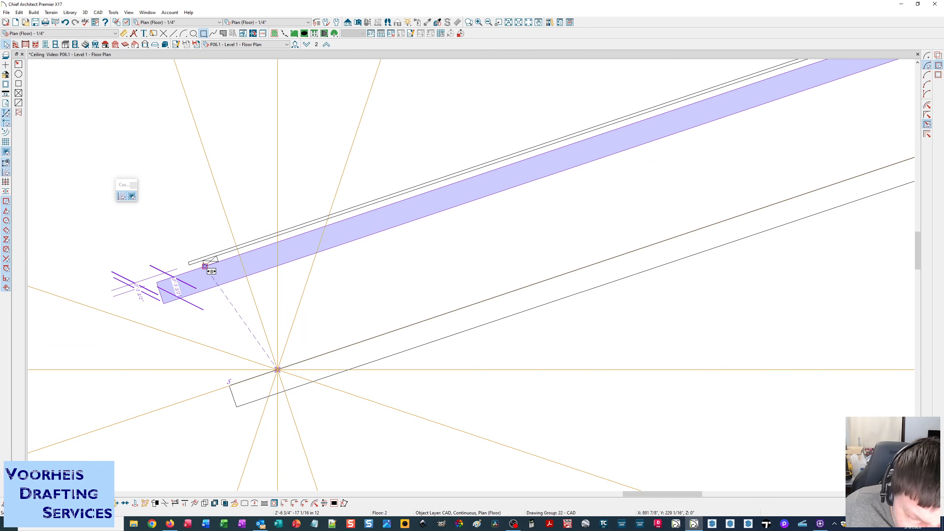
left_click(206, 266)
scroll(211, 311, "down", 1)
scroll(190, 304, "down", 1)
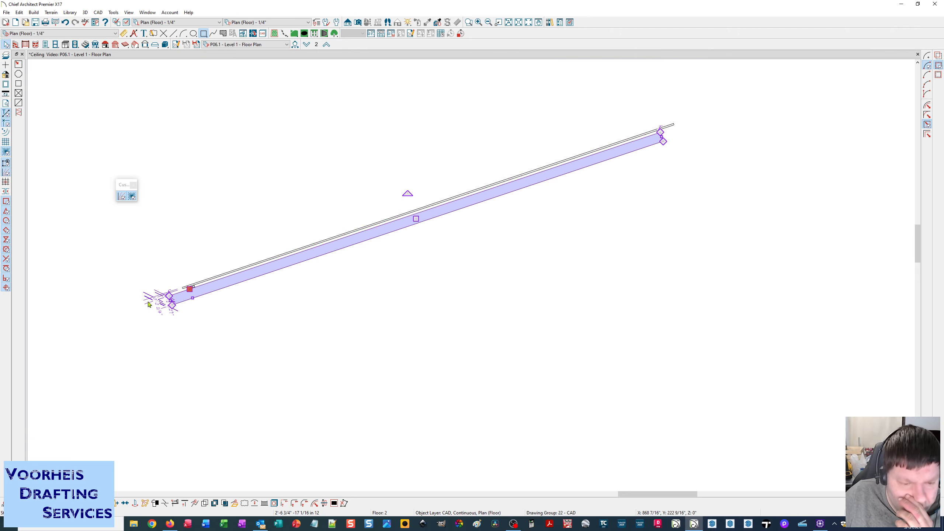
Step: Draw a 12" vertical line down from the upper edge of the 5 1/2" sloped rectangle, near its lower end
left_click(189, 338)
scroll(180, 320, "up", 1)
middle_click_drag(179, 320, 293, 315)
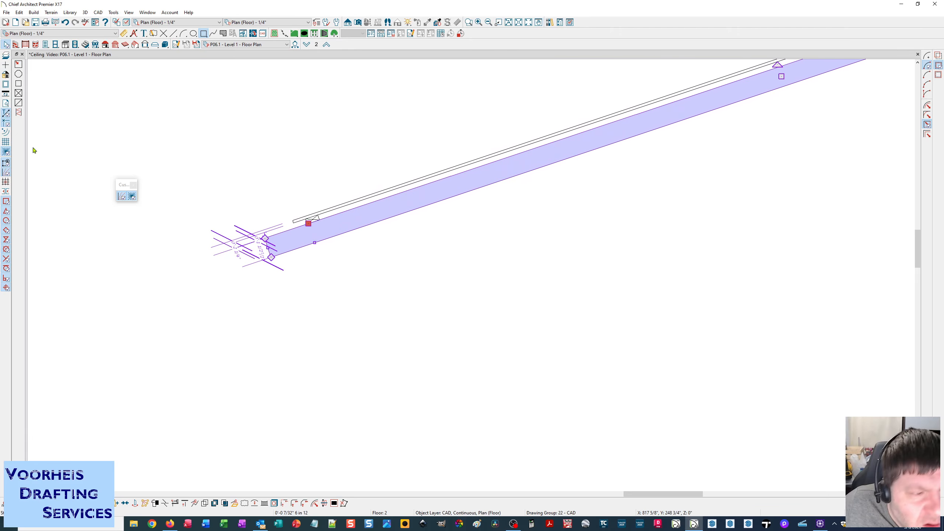
left_click(174, 33)
left_click_drag(348, 210, 352, 292)
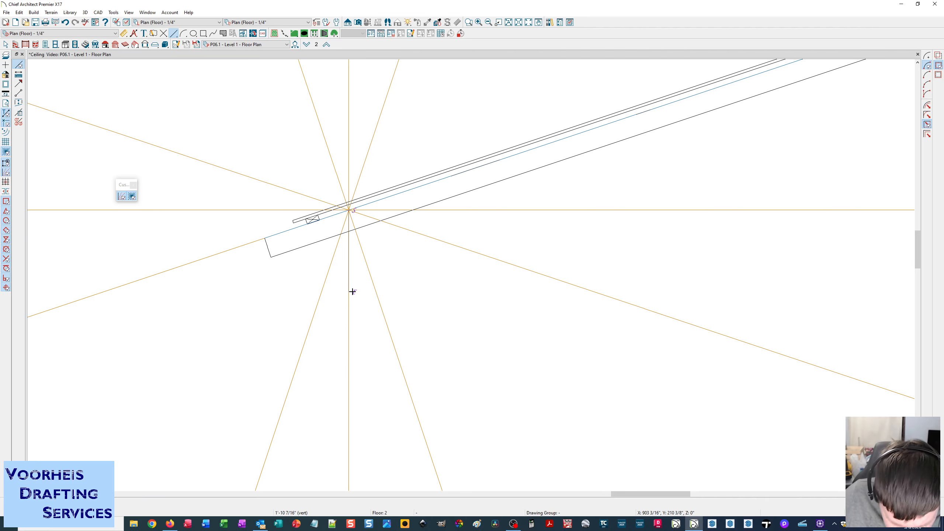
key("Tab")
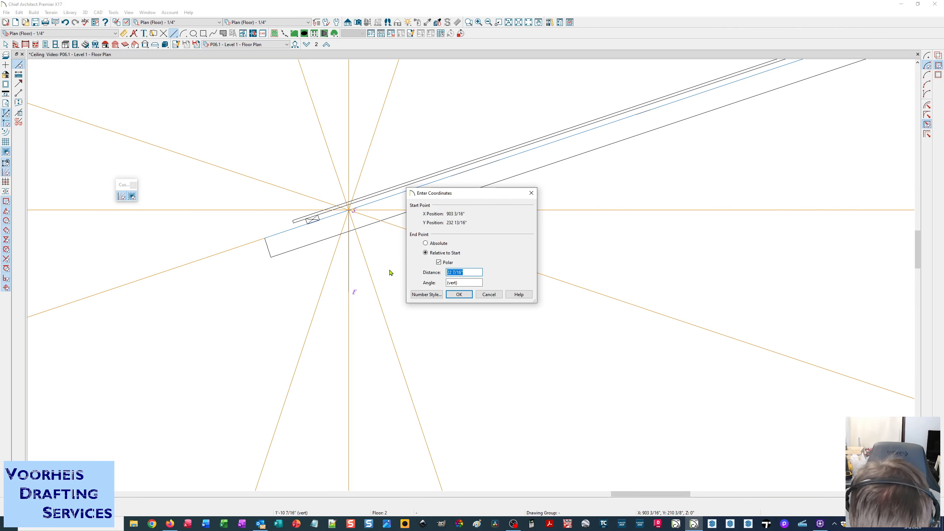
type("12")
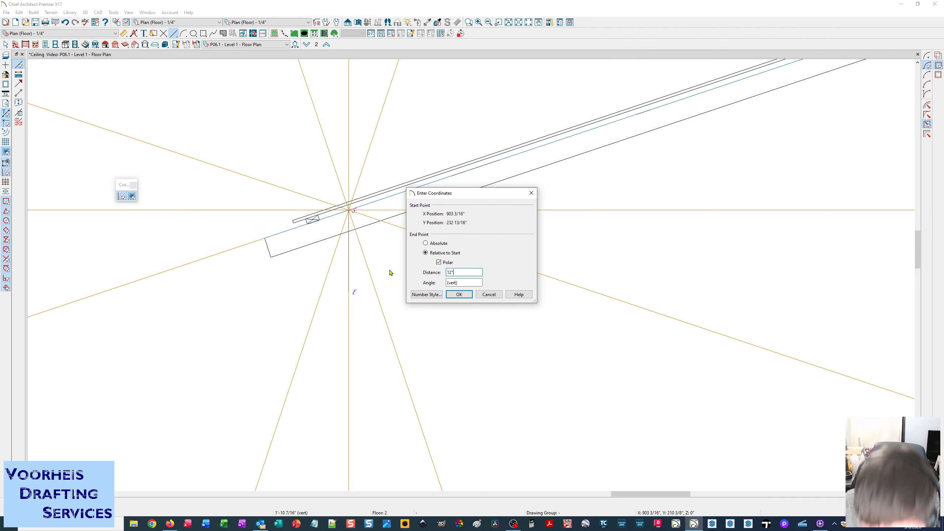
left_click(459, 295)
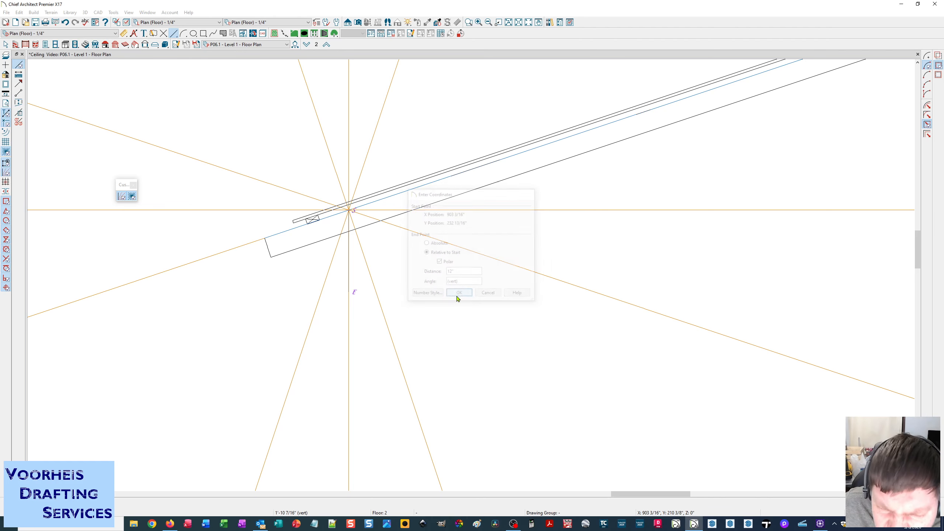
key("space")
Step: Copy the 5 1/2" sloped rectangle below the original and rotate the copy to horizontal
left_click(380, 223)
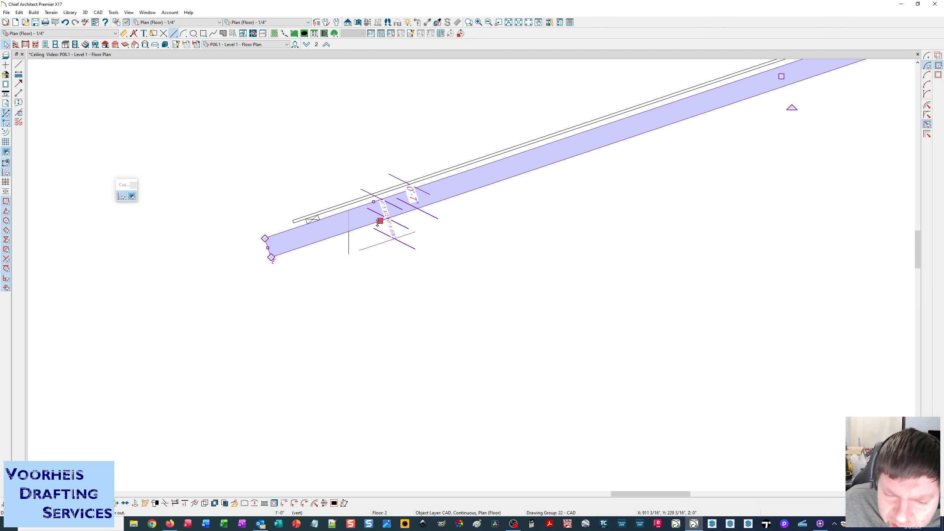
left_click(114, 503)
left_click(271, 257)
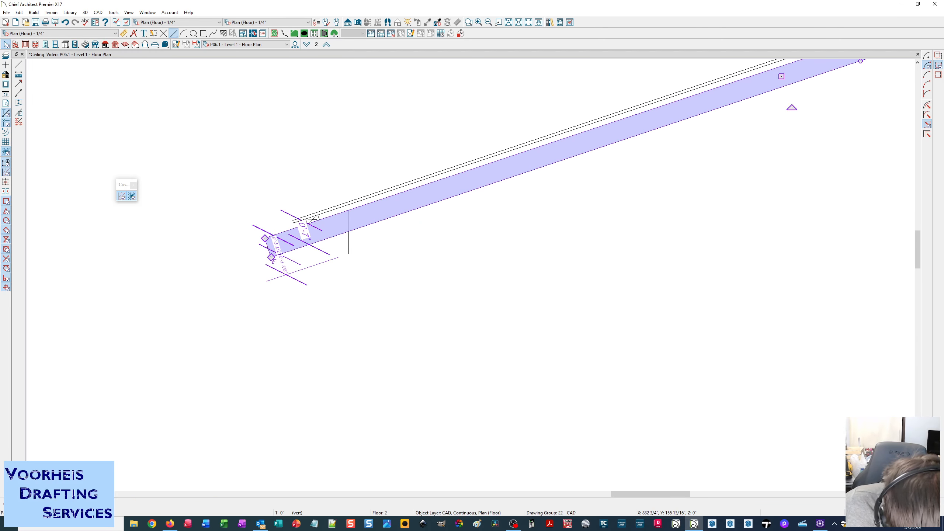
scroll(375, 265, "down", 3)
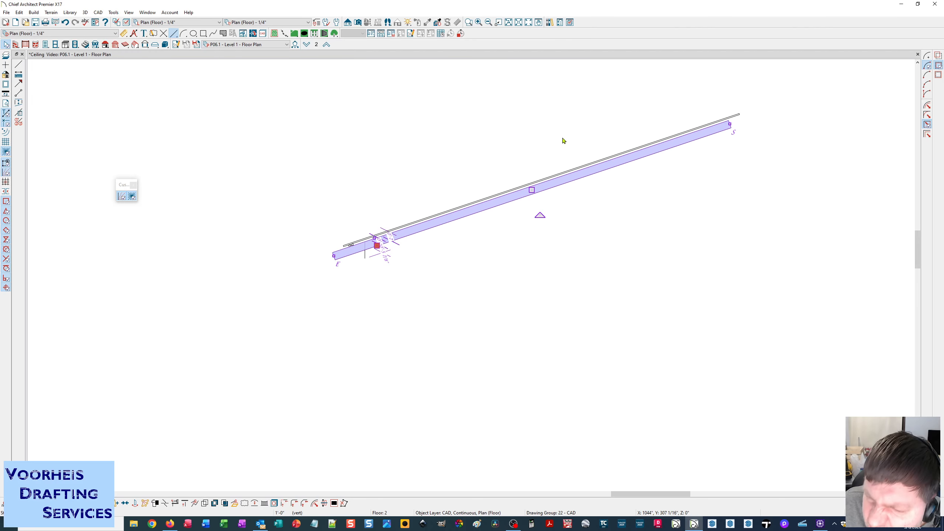
left_click_drag(530, 188, 553, 309)
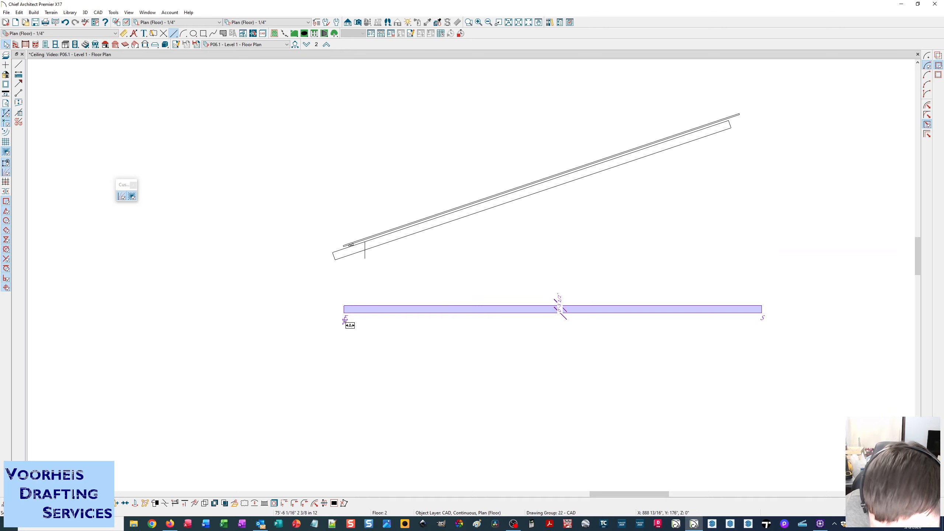
Step: Move the horizontal rectangle point to point so its upper corner meets the vertical line at the sloped rectangle's underside
left_click_drag(344, 309, 356, 264)
scroll(374, 257, "up", 1)
scroll(356, 264, "up", 3)
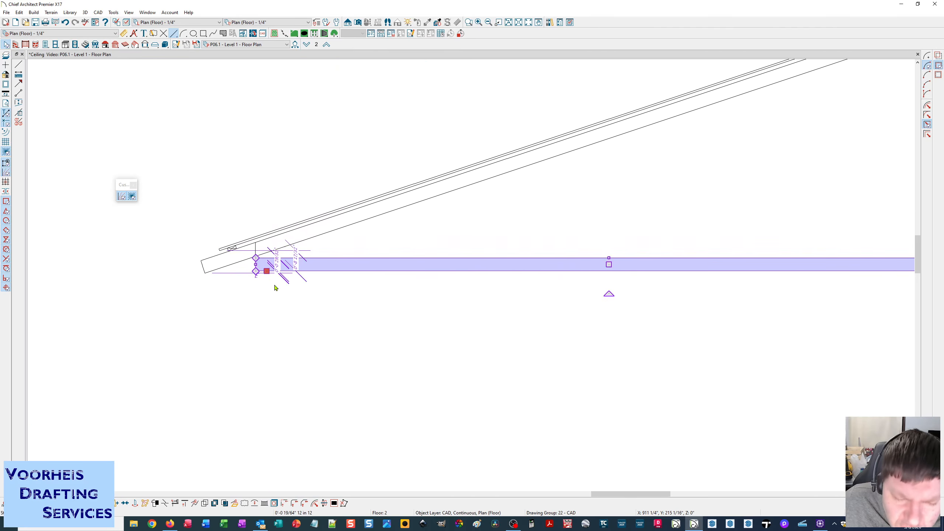
Step: Make a copy of the horizontal rectangle rotated to vertical about its lower corner at the vertical line
left_click(110, 503)
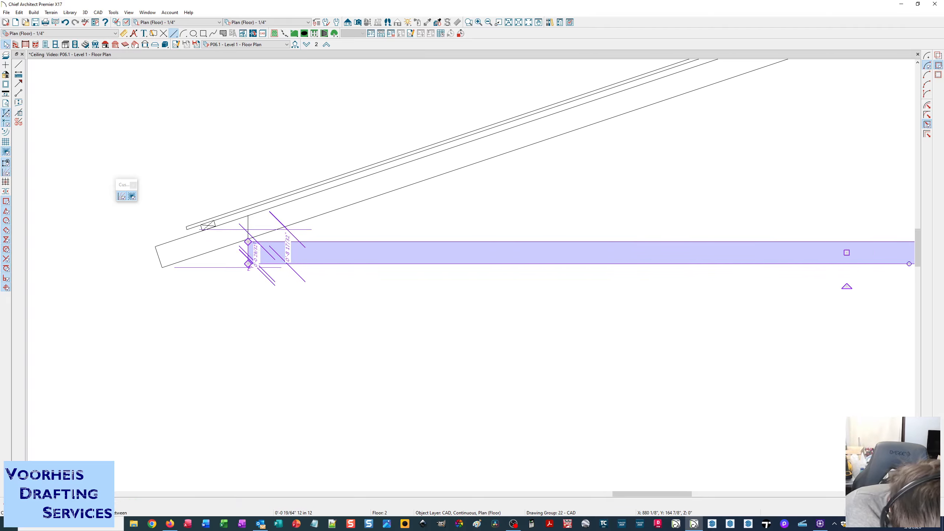
scroll(264, 271, "up", 1)
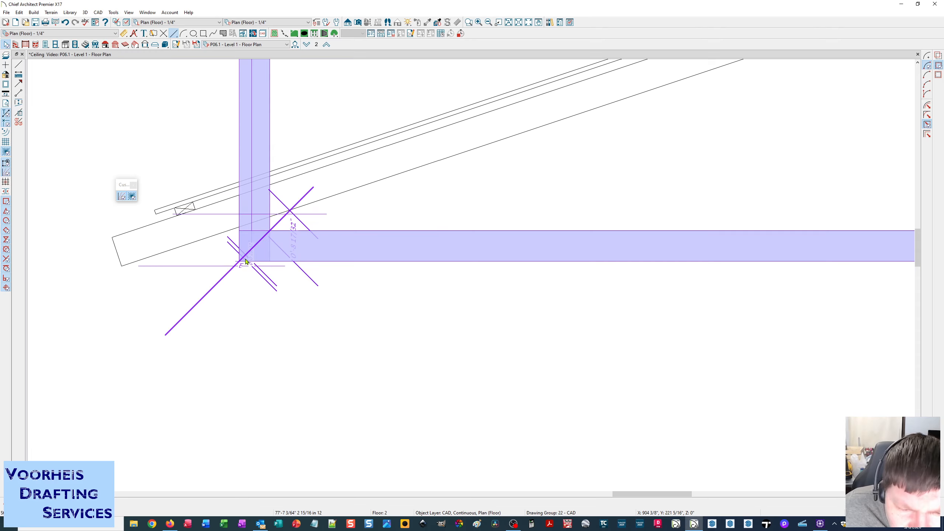
left_click(240, 262)
scroll(245, 261, "down", 3)
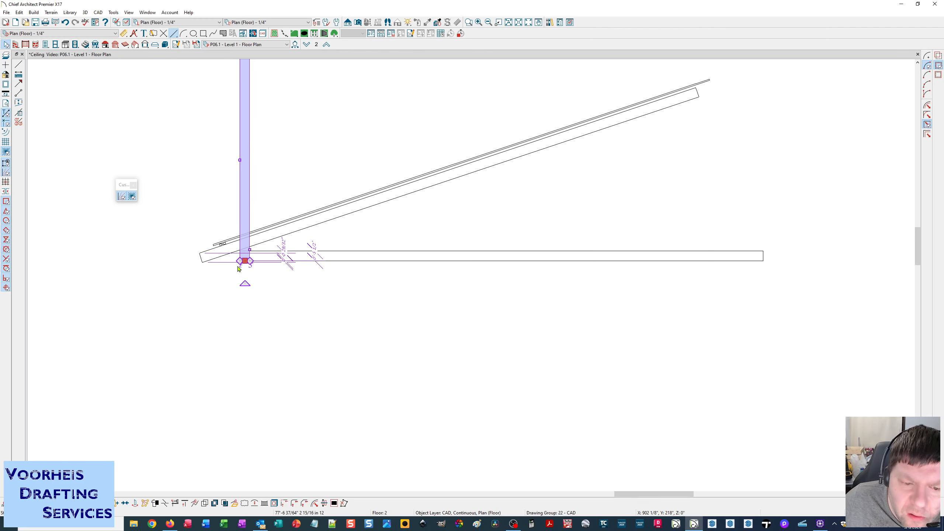
Step: Shorten the vertical rectangle from both ends to a small block resting on the horizontal rectangle's upper edge
scroll(245, 262, "up", 2)
left_click(259, 282)
left_click(256, 228)
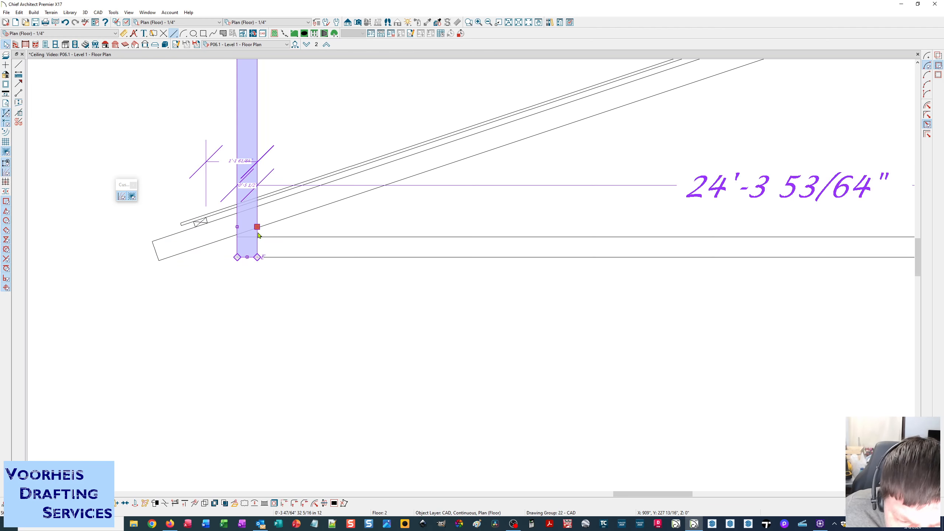
scroll(255, 225, "up", 1)
left_click_drag(247, 257, 213, 389)
scroll(224, 260, "down", 5)
scroll(209, 407, "up", 5)
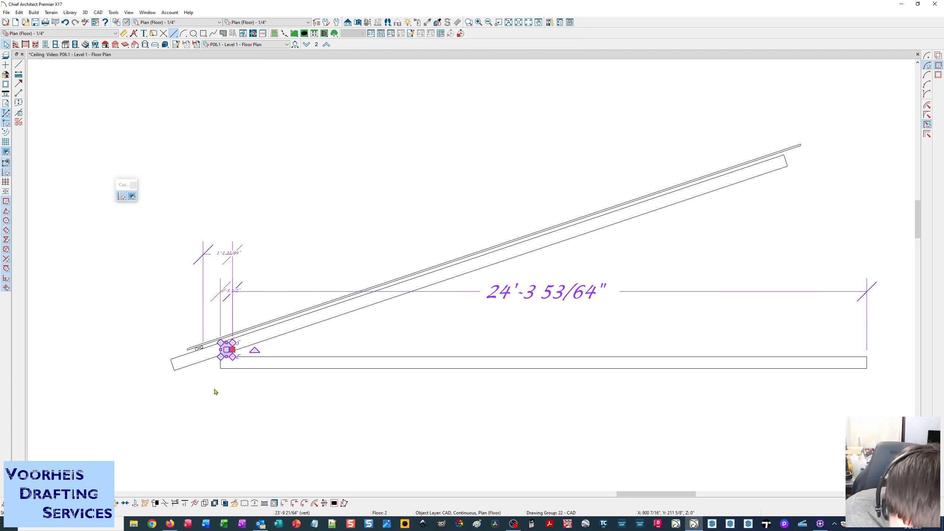
Step: Reshape the small block's upper corner so its top edge follows the underside of the sloped rectangle
scroll(215, 391, "up", 3)
left_click_drag(243, 276, 225, 317)
scroll(228, 314, "up", 3)
scroll(225, 317, "down", 3)
scroll(120, 356, "down", 2)
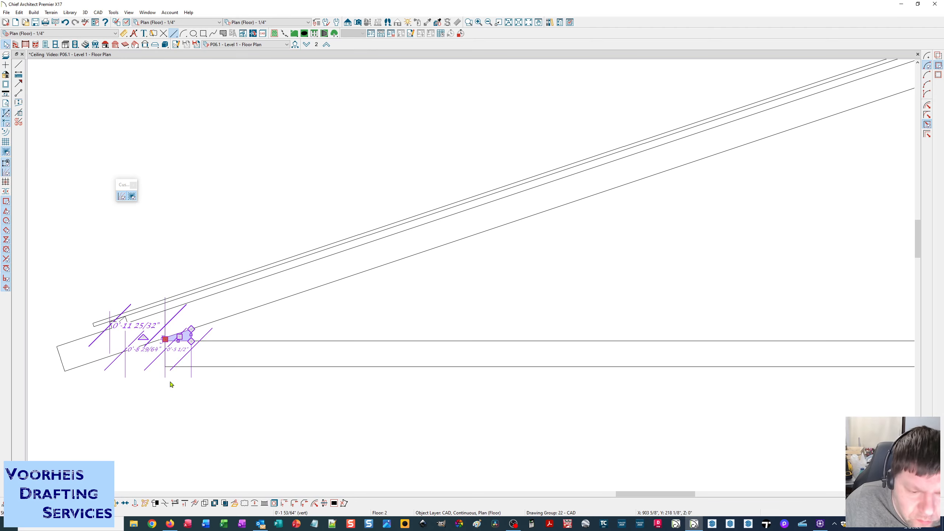
left_click(170, 384)
Step: Shorten the horizontal rectangle by about 21'-8" from its far end
scroll(171, 384, "down", 4)
middle_click_drag(175, 367, 160, 335)
scroll(132, 334, "down", 1)
scroll(132, 334, "down", 2)
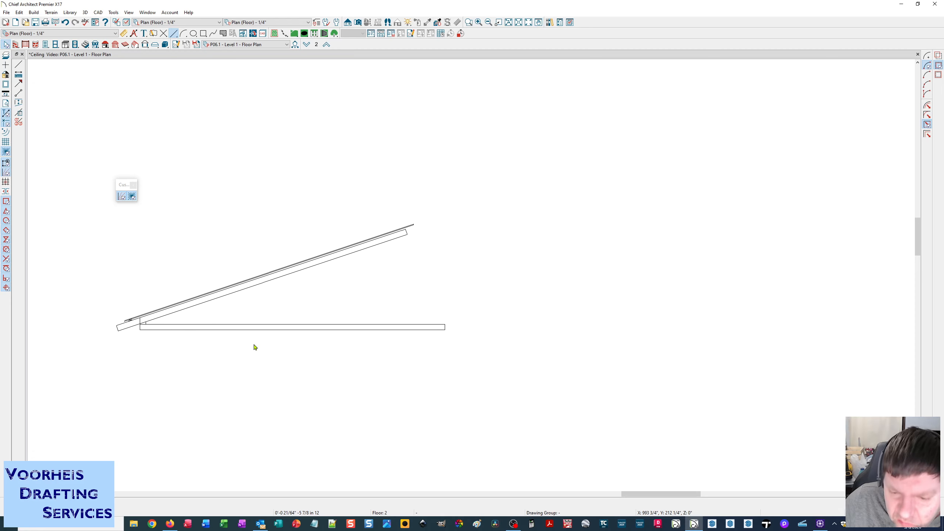
left_click(444, 327)
left_click_drag(444, 326, 182, 326)
Step: Reshape the upper end of the 5 1/2" sloped rectangle into a plumb cut by moving its lower corner directly beneath the upper one
scroll(408, 234, "up", 5)
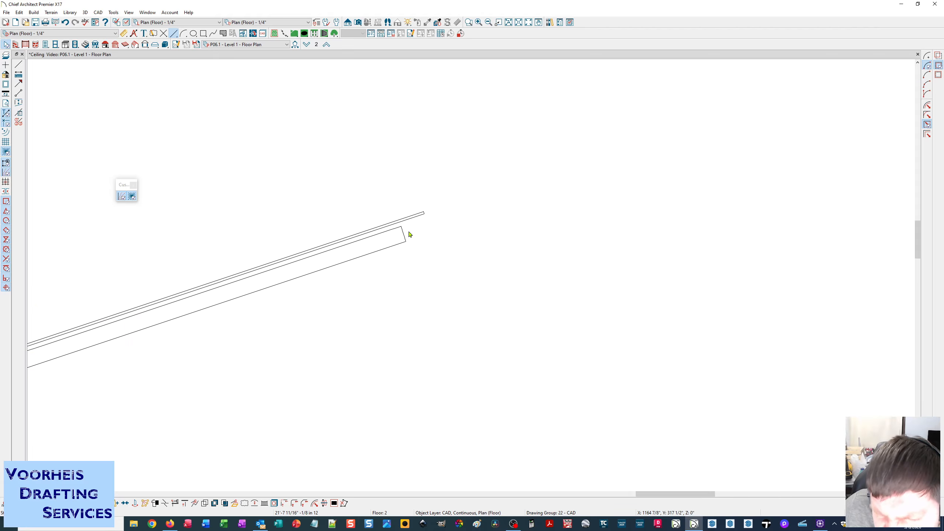
left_click(393, 237)
scroll(401, 257, "up", 2)
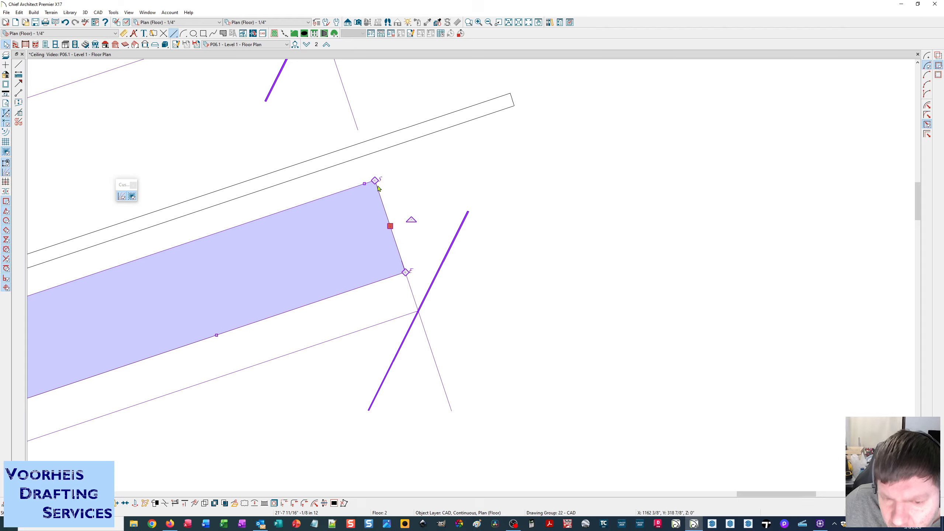
mouse_move(405, 272)
left_mouse_down()
mouse_move(373, 271)
mouse_move(375, 211)
mouse_move(371, 270)
mouse_move(379, 194)
mouse_move(374, 283)
left_mouse_up()
Step: Shorten the 5 1/2" sloped rectangle from its plumb-cut end to line up vertically with the horizontal rectangle's far end
scroll(373, 271, "down", 4)
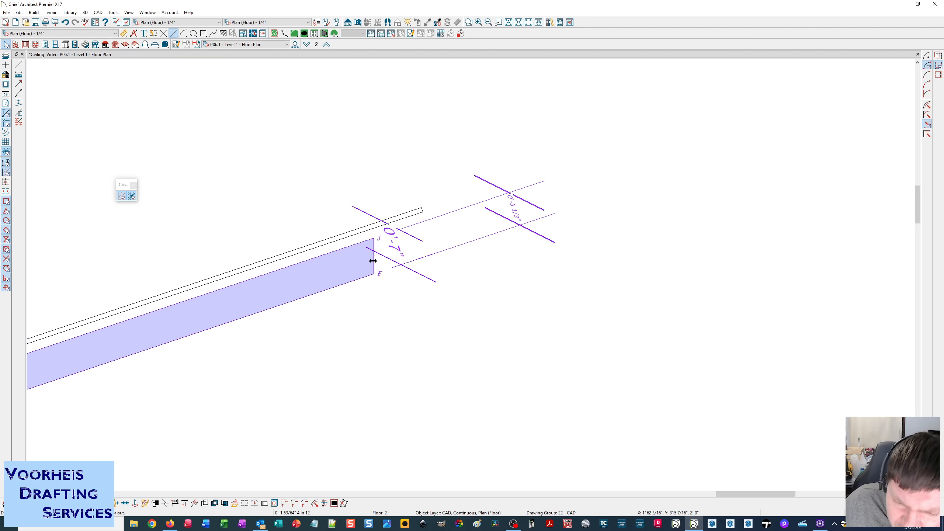
scroll(301, 348, "down", 8)
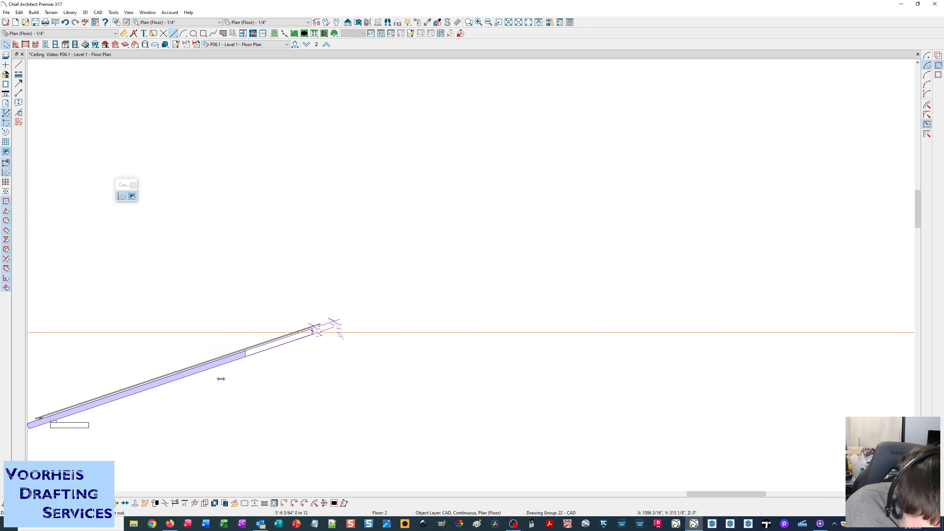
mouse_move(221, 378)
left_mouse_down()
mouse_move(111, 404)
mouse_move(89, 423)
left_mouse_up()
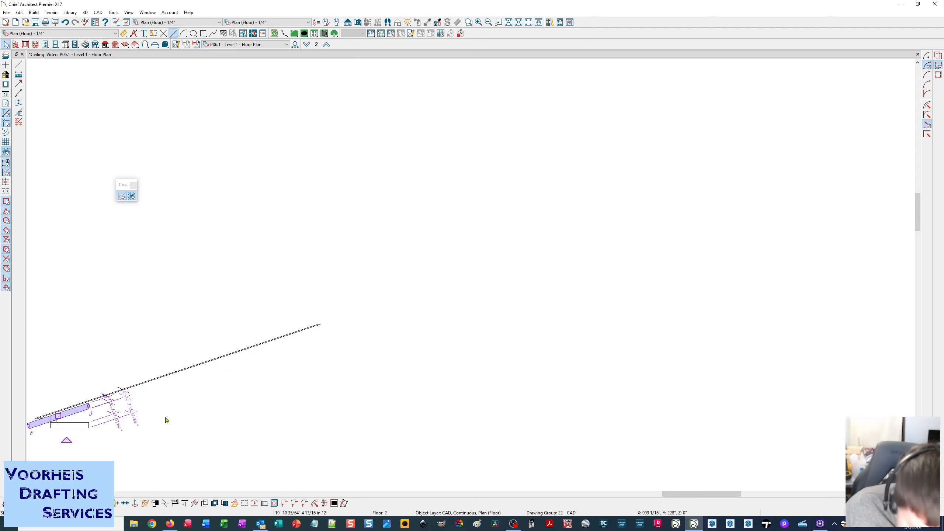
Step: Shorten the thin 3/4" sloped rectangle from its upper end to finish near the shortened rafter's end
scroll(360, 321, "up", 4)
left_click(305, 329)
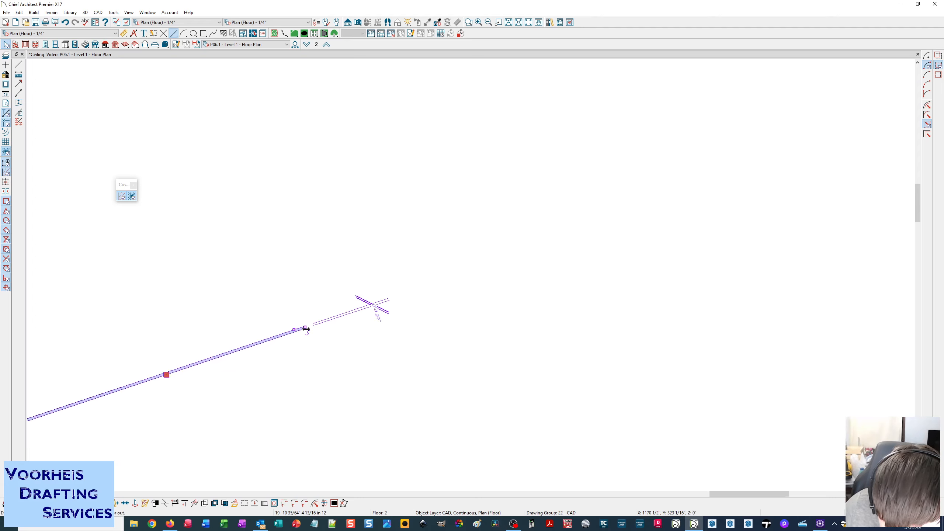
scroll(305, 329, "up", 5)
left_click_drag(305, 328, 130, 418)
scroll(223, 414, "down", 7)
scroll(73, 471, "up", 2)
scroll(128, 429, "up", 2)
scroll(70, 480, "down", 1)
Step: Copy the small cross box below the sloped rectangle's lower end and rotate the copy upright
middle_click_drag(70, 480, 251, 292)
scroll(131, 314, "up", 4)
scroll(239, 264, "up", 5)
left_click(219, 253)
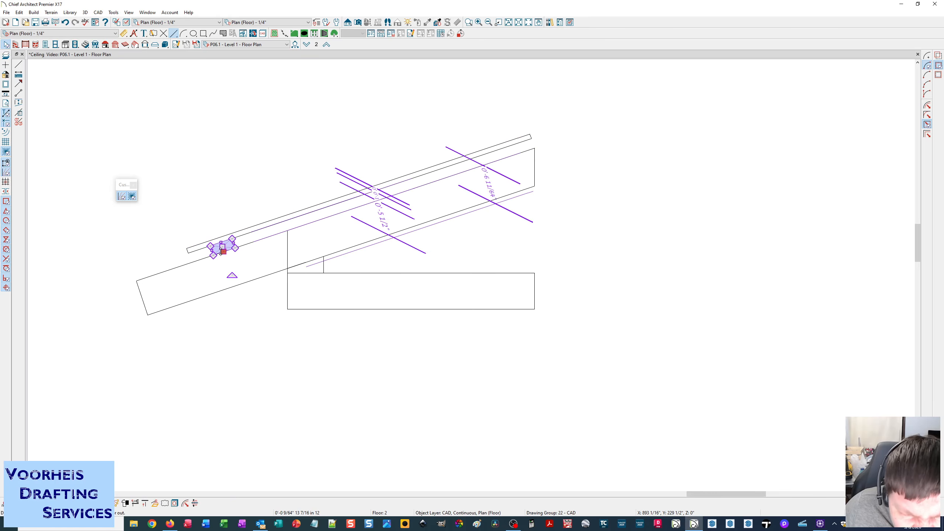
left_click(30, 503)
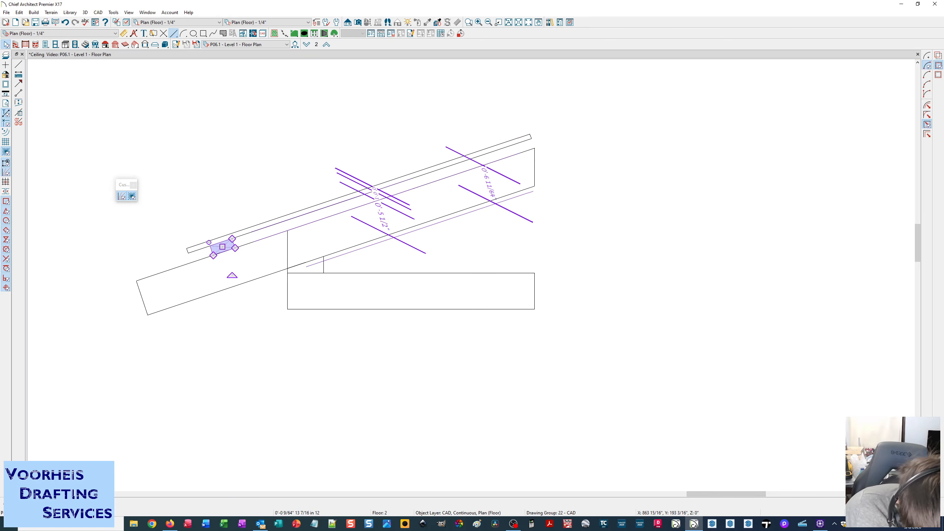
left_click_drag(220, 250, 297, 357)
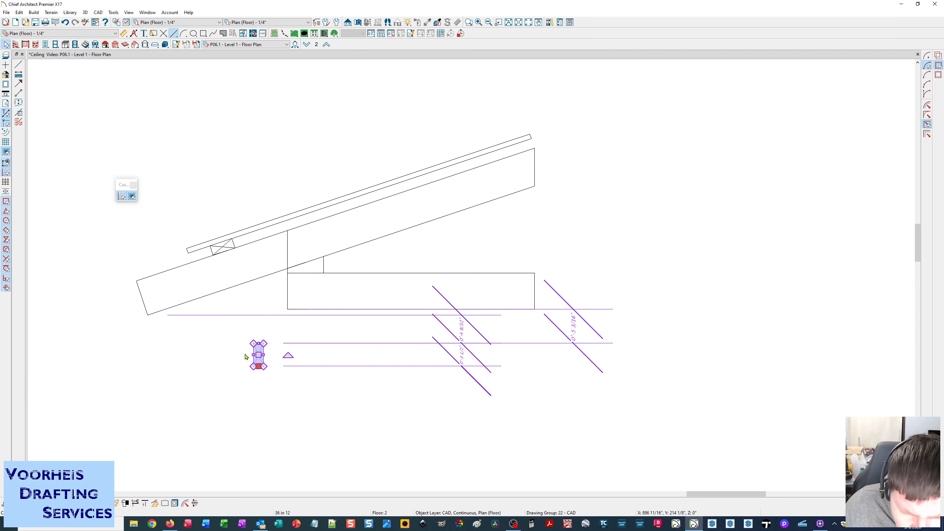
Step: Set the copied upright cross box's width to 5 1/2" in its specification
double_click(263, 353)
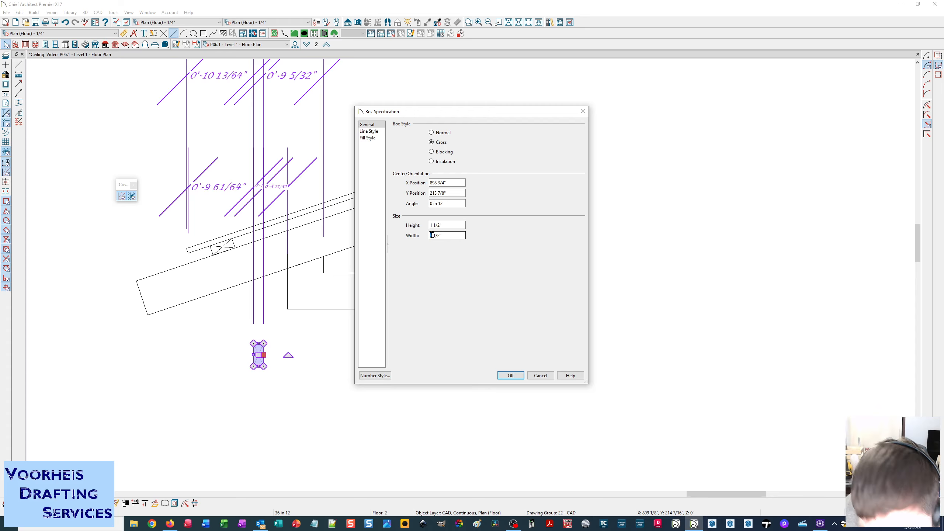
double_click(432, 234)
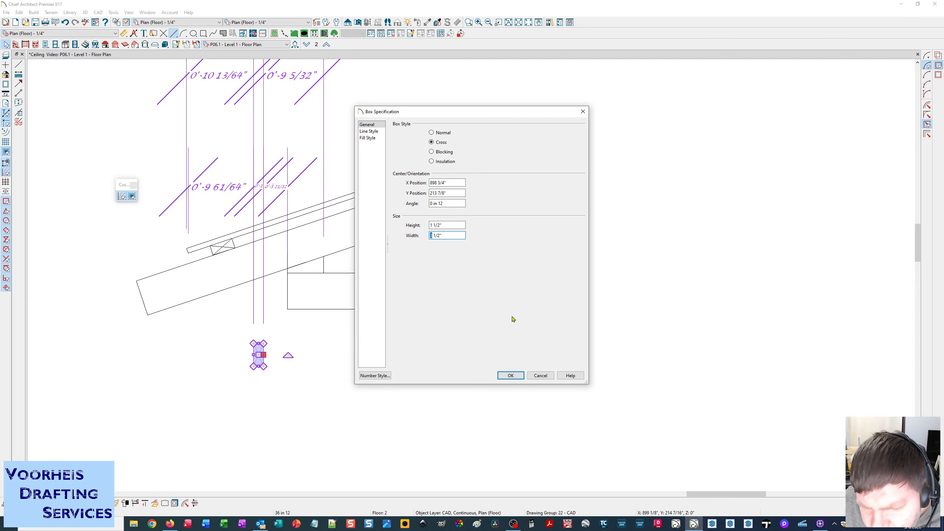
left_click(518, 376)
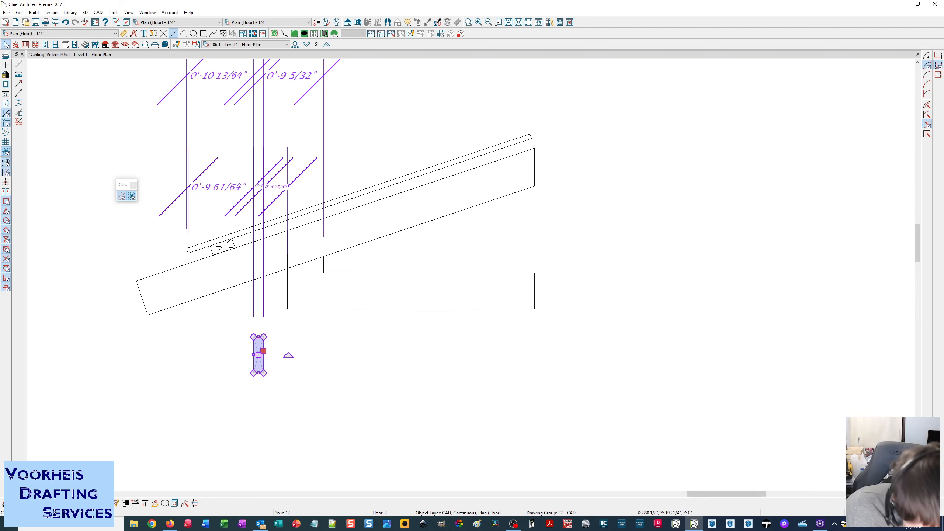
Step: Move the upright 5 1/2" cross box from its upper corner about 9 5/16" down and outward from the horizontal rectangle
left_click(96, 503)
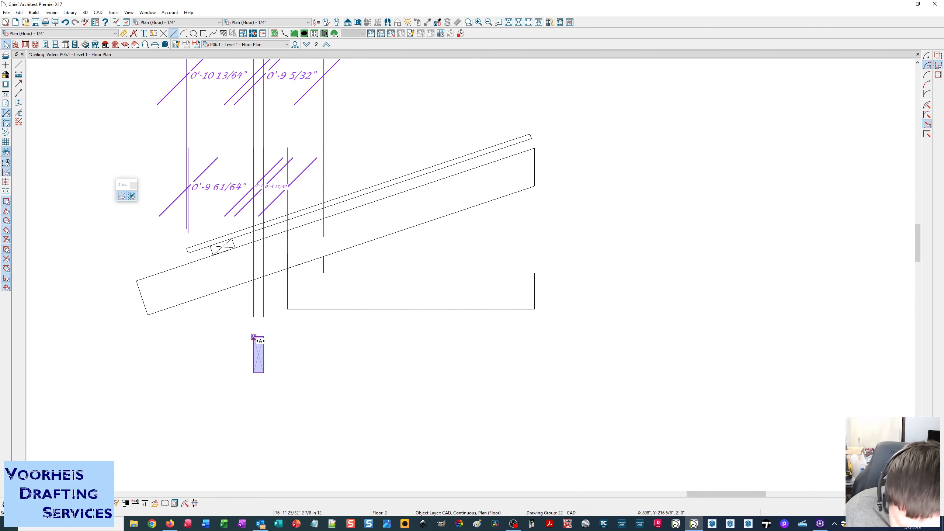
left_click(253, 337)
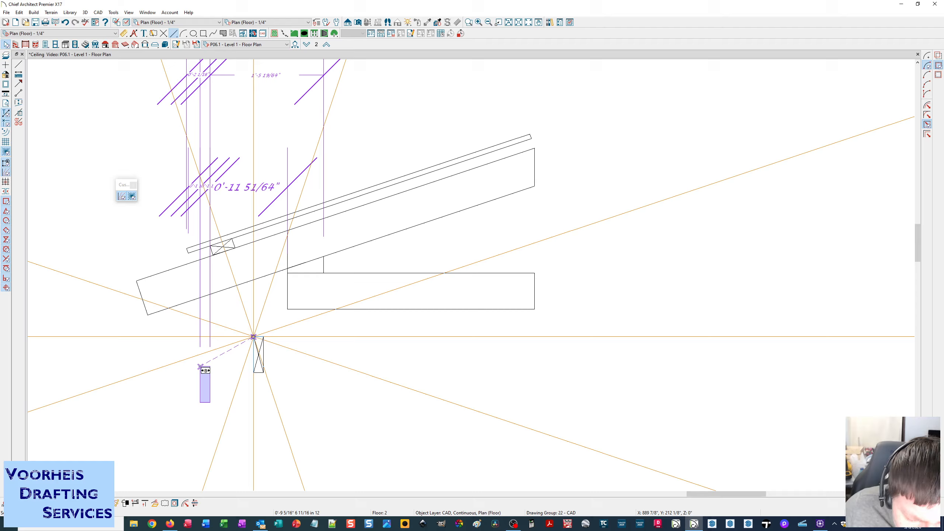
left_click(200, 366)
left_click(255, 312)
key("Escape")
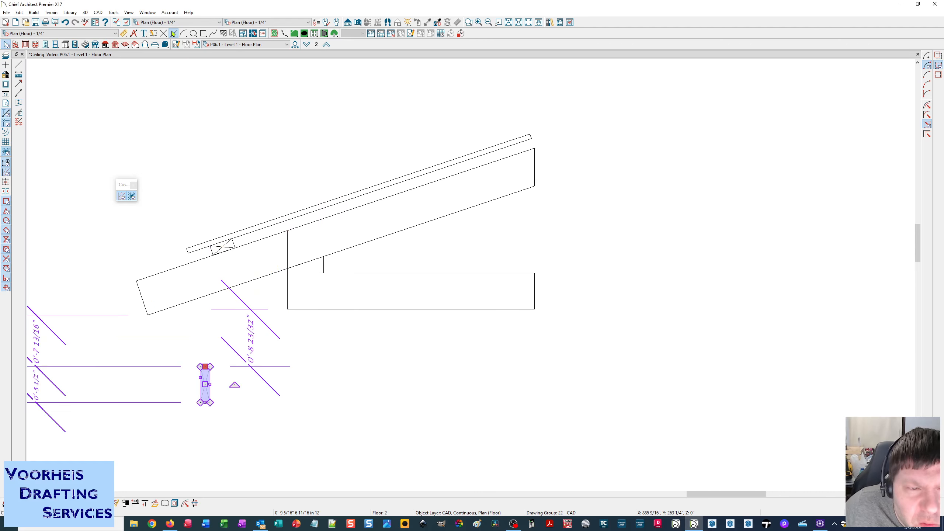
Step: Draw a 16" horizontal line outward from the vertical line at the near end of the horizontal rectangle
key("l")
left_click_drag(287, 296, 172, 293)
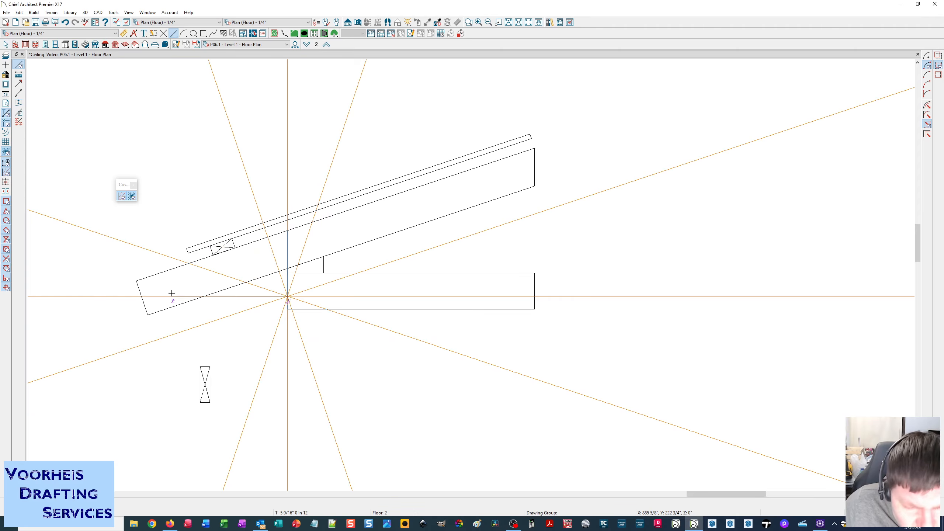
key("Tab")
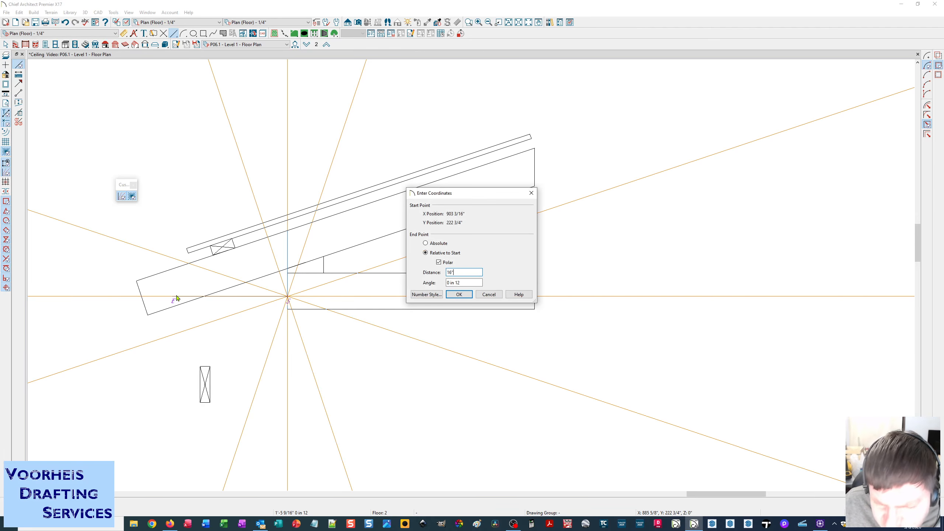
type("16\"")
key("Return")
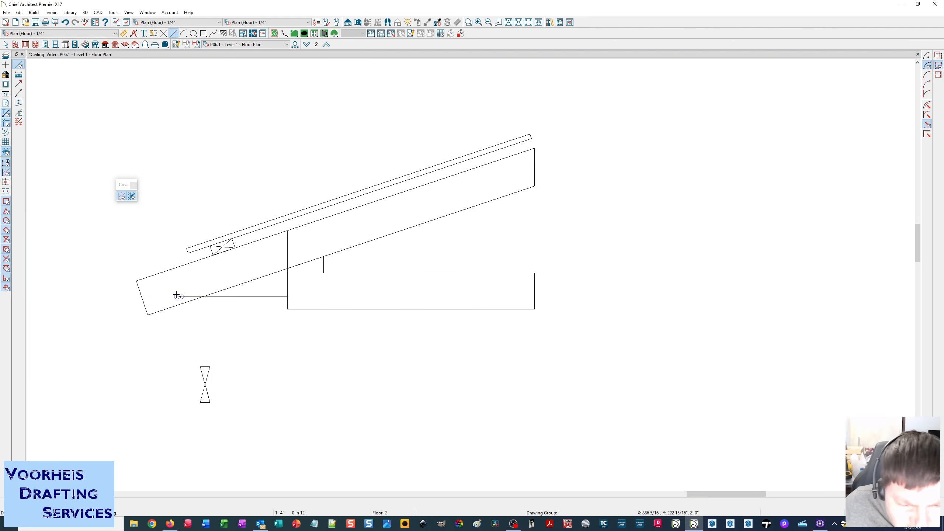
Step: Continue the 16" horizontal reference line with a vertical segment about 18" up from its outer end, crossing the sloped rectangles
key("Escape")
left_click(184, 297)
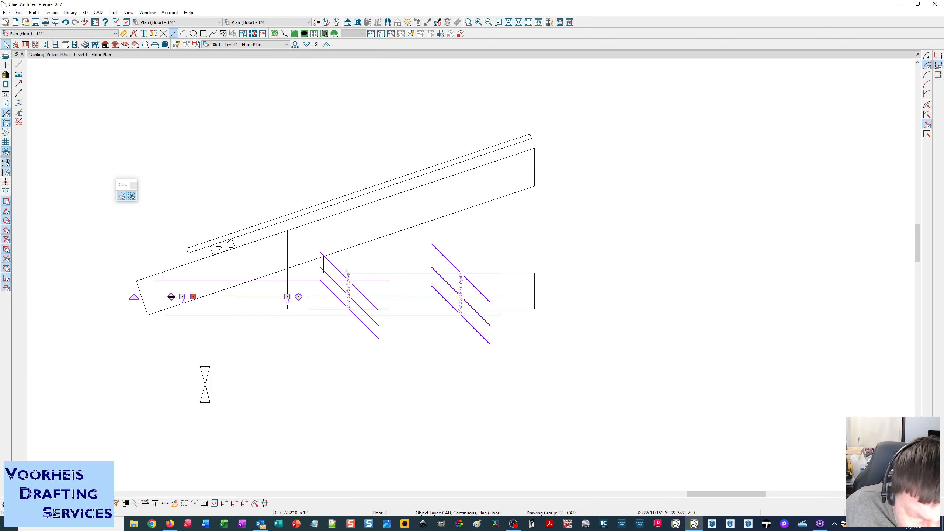
left_click_drag(172, 296, 178, 229)
Step: Extend the lower end of the thin sloped rectangle outward along its pitch, past the vertical reference line
left_click(203, 389)
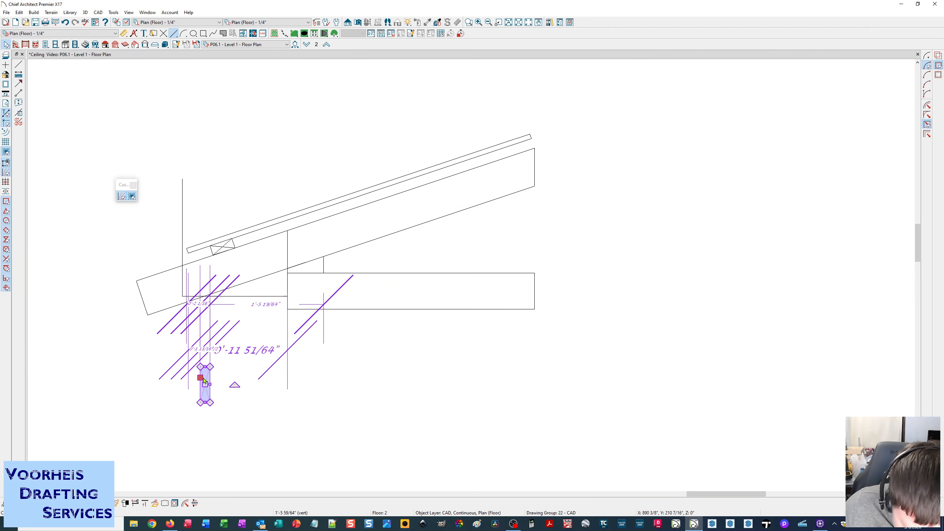
left_click(188, 251)
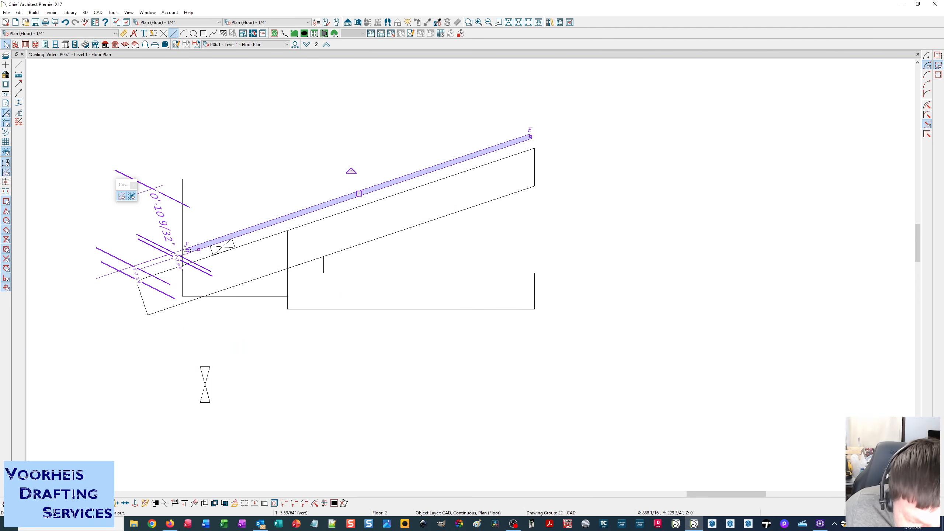
left_click_drag(188, 249, 132, 268)
Step: Move the upright cross box by its upper outer corner to where the vertical reference line meets the thin sloped rectangle's underside
left_click(195, 383)
left_click(200, 380)
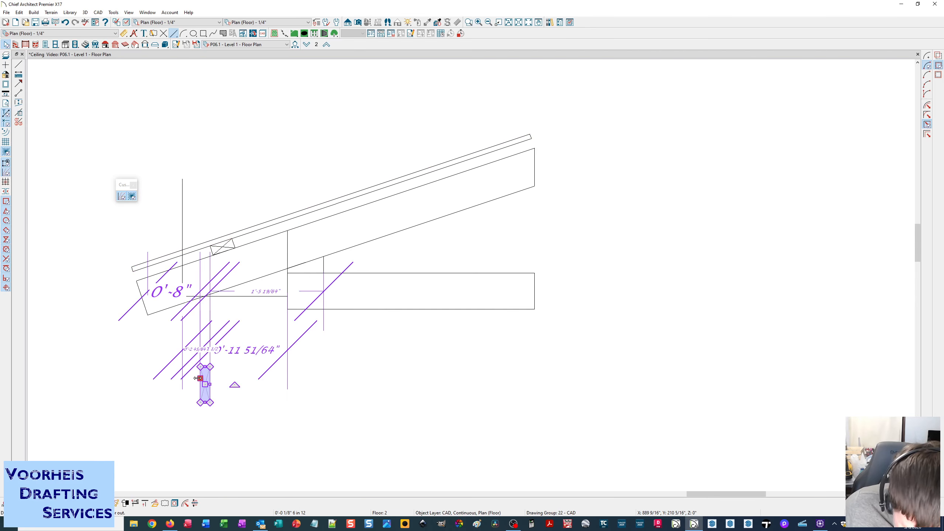
left_click(76, 503)
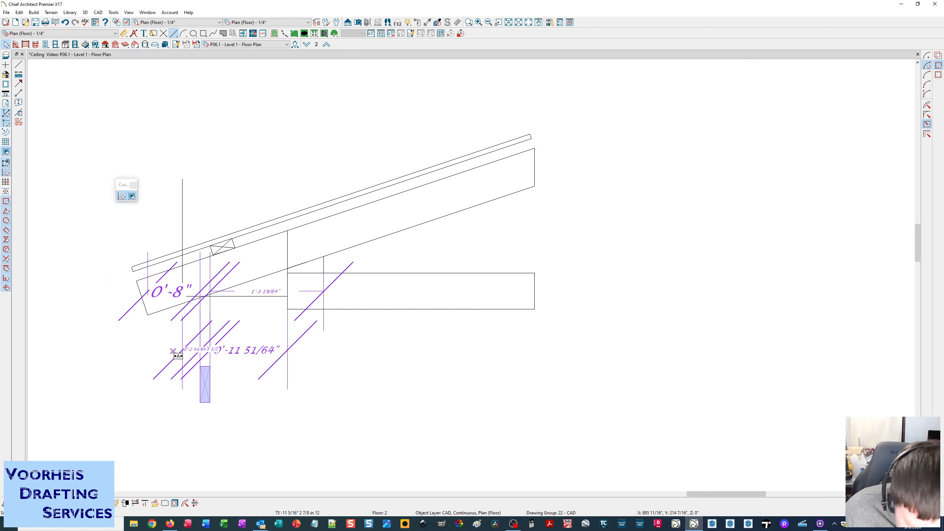
left_click(200, 367)
scroll(171, 254, "up", 4)
scroll(171, 253, "up", 2)
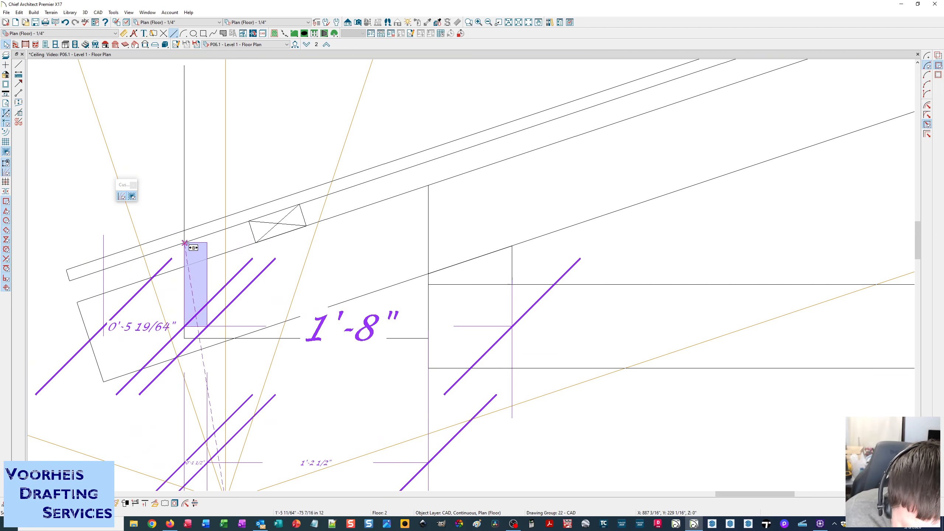
left_click(185, 242)
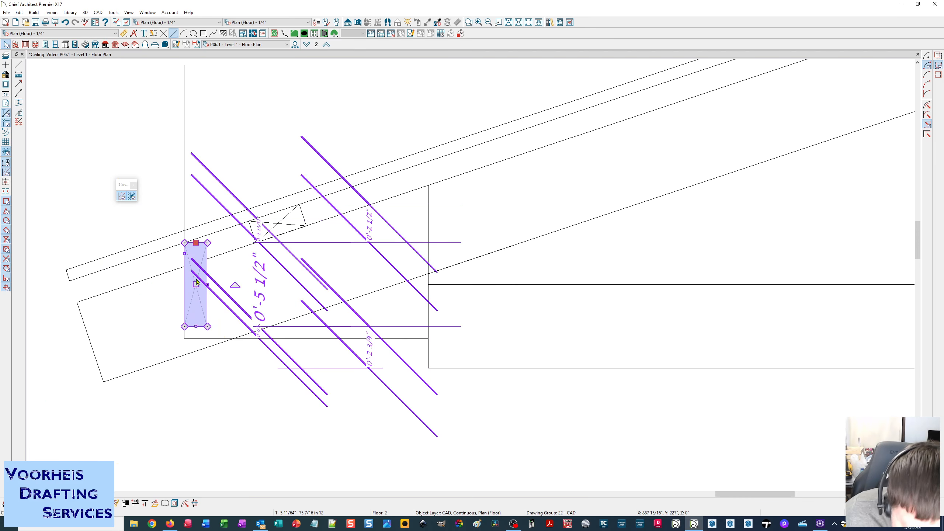
Step: Move the upright cross box 1/8" vertically down from the underside of the thin sloped rectangle
left_click_drag(195, 284, 193, 314)
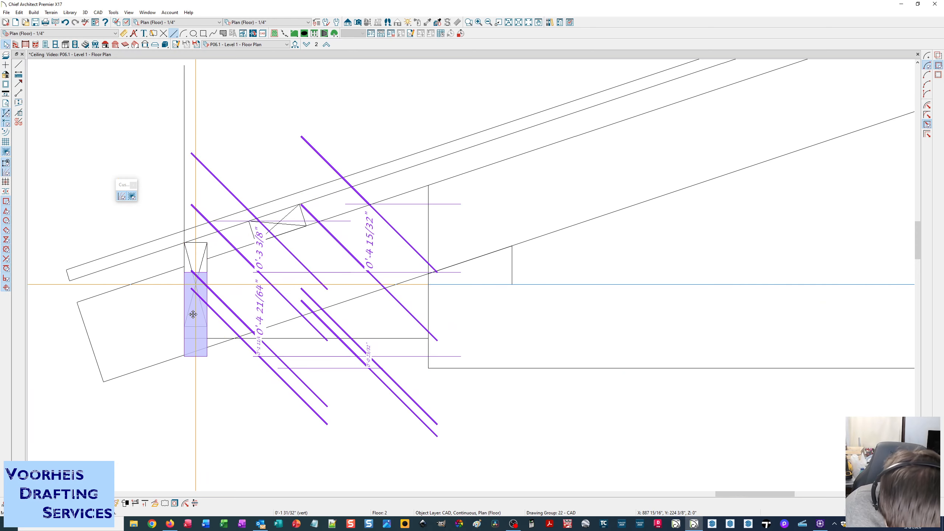
key("Tab")
type("1")
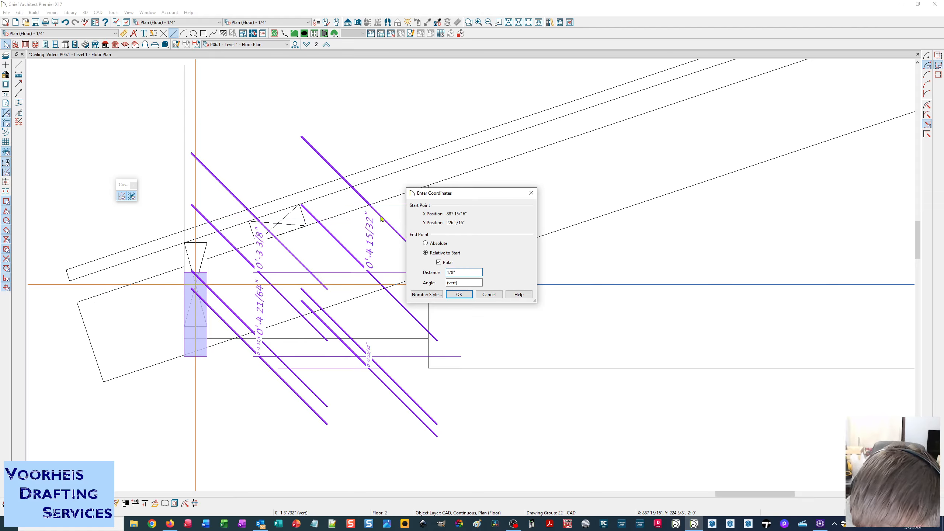
left_click(464, 296)
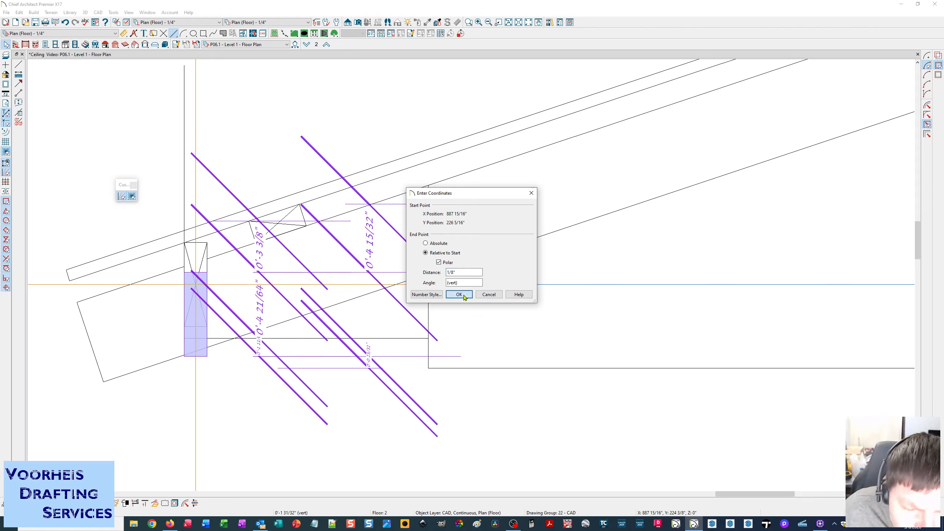
left_click(219, 369)
Step: Pull the large sloped rectangle's lower end back and make it plumb against the inner face of the upright cross box
scroll(141, 324, "up", 1)
scroll(140, 326, "up", 1)
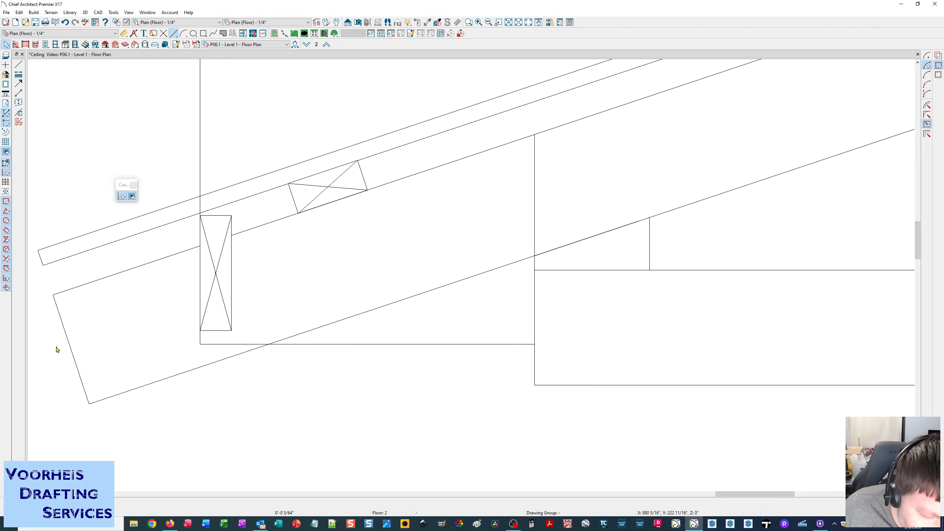
left_click(64, 329)
left_click_drag(53, 295, 231, 264)
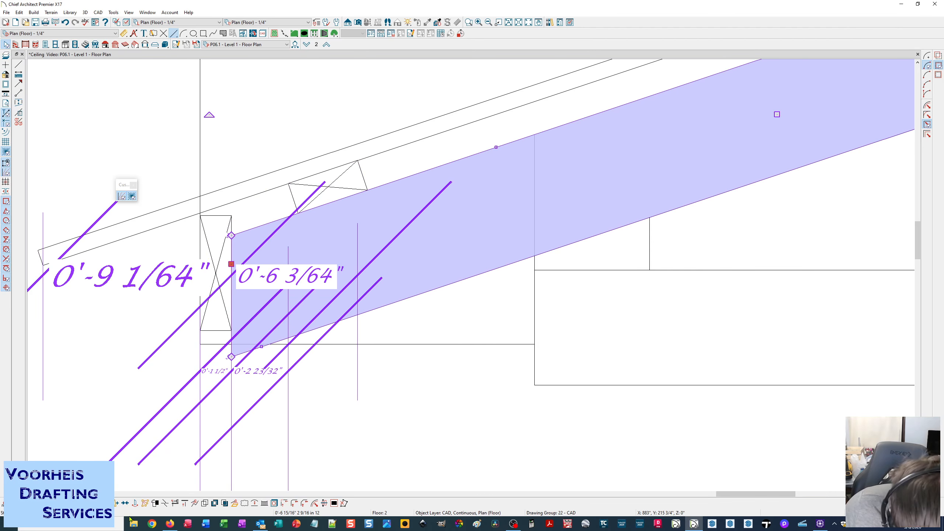
Step: Break the plumb end at the cross box's lower inner corner and shift the bottom point upslope to form a level cut
left_click(166, 504)
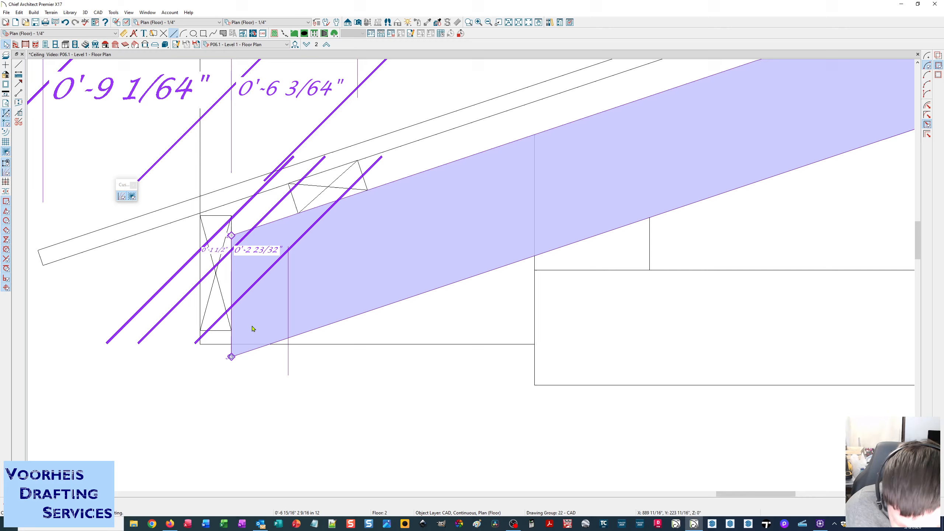
left_click(232, 331)
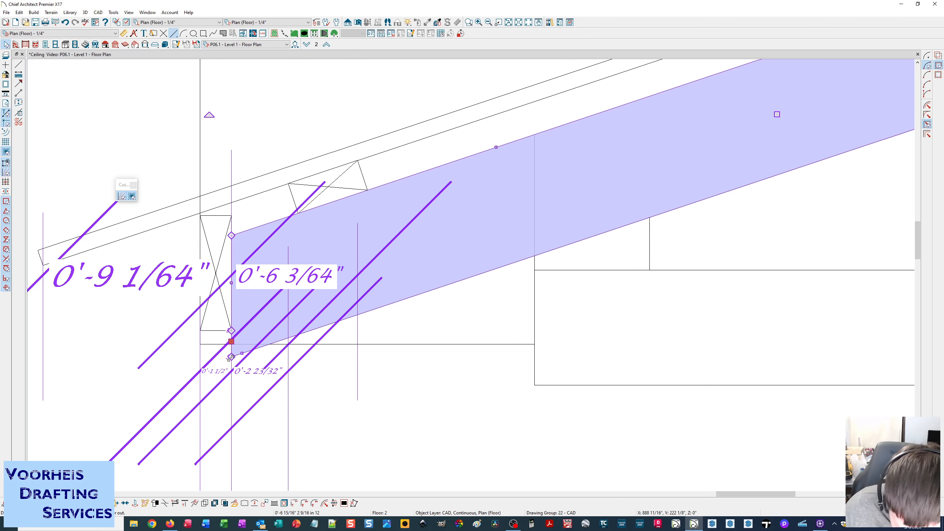
left_click_drag(230, 358, 310, 331)
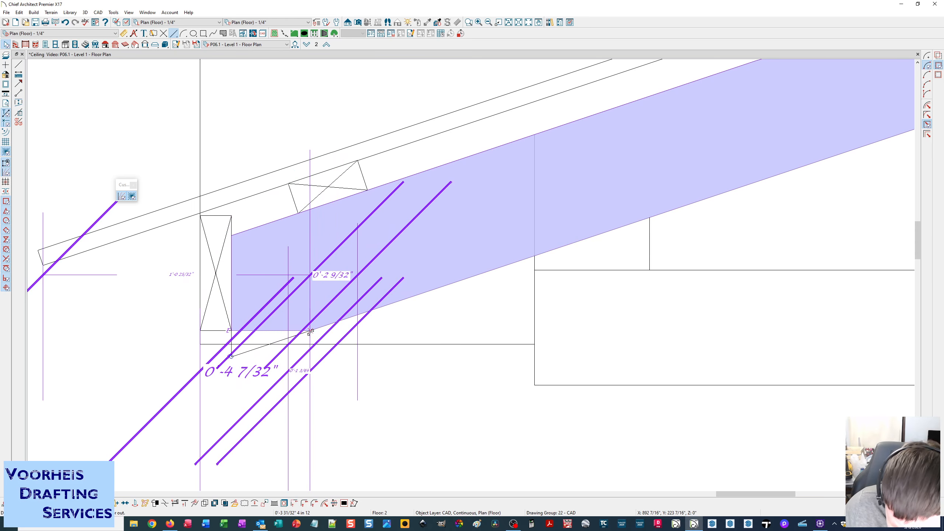
scroll(311, 331, "down", 6)
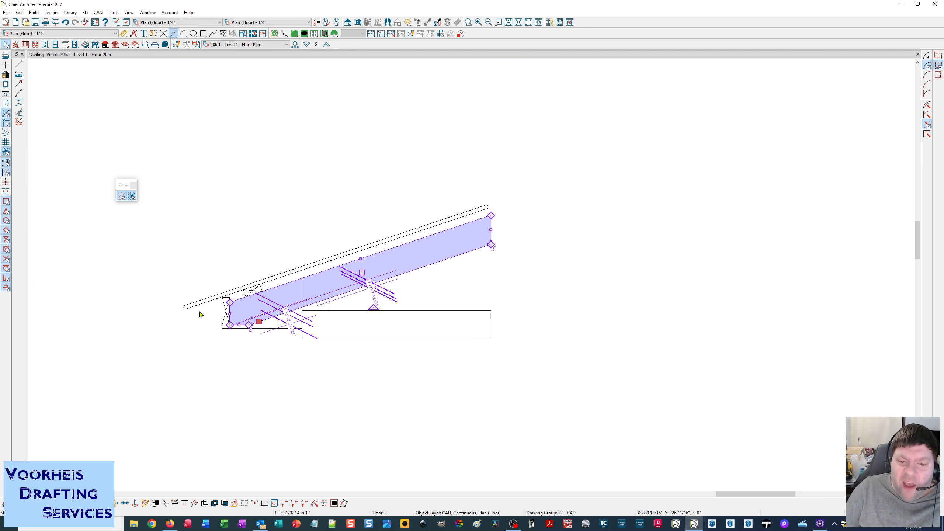
left_click(244, 342)
Step: Delete the horizontal and vertical reference polyline beneath the eave
scroll(243, 342, "up", 5)
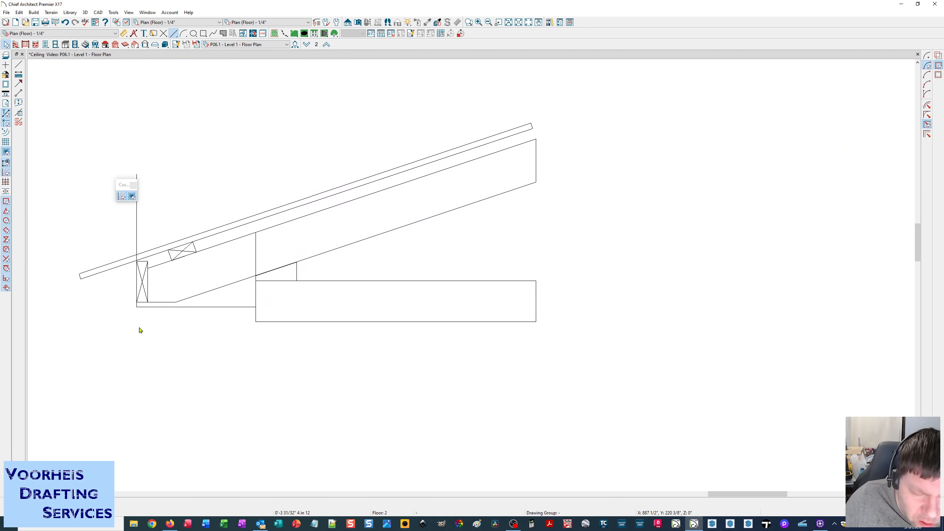
left_click(206, 325)
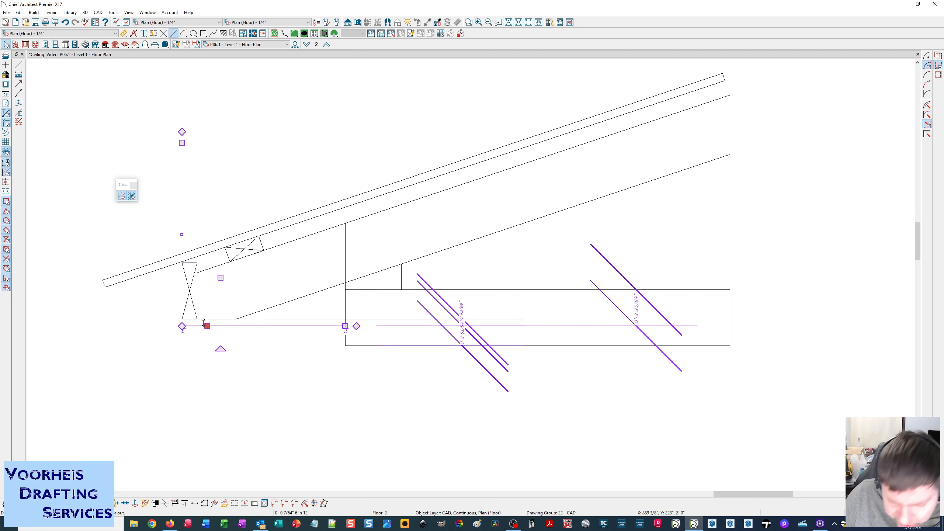
left_click(175, 317)
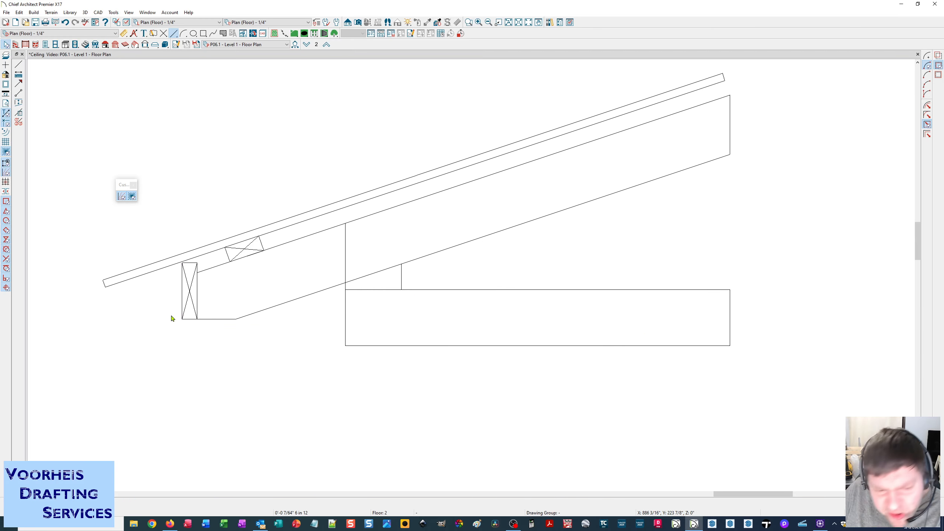
Step: Shorten the thin sloped rectangle's lower end so it stops just beyond the upright cross box's outer face
left_click(137, 276)
left_click_drag(104, 285, 172, 264)
scroll(137, 300, "down", 10)
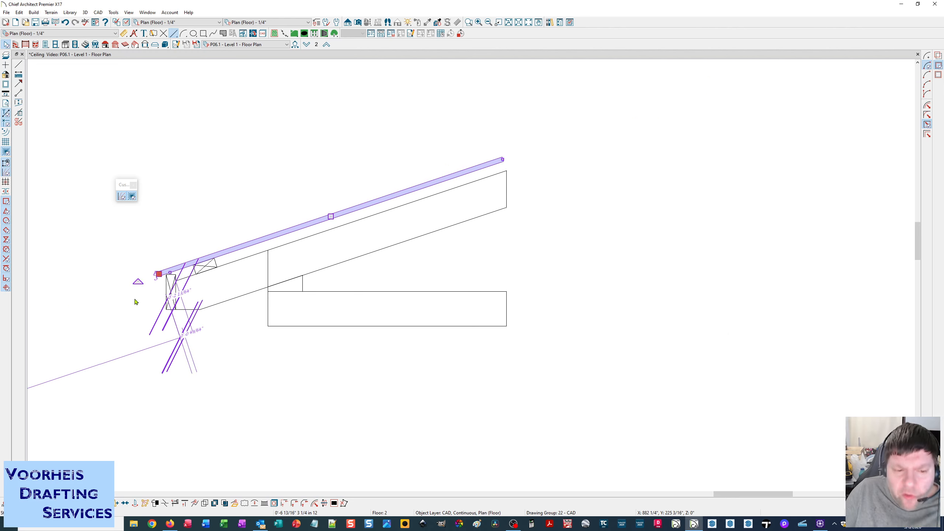
left_click(272, 423)
scroll(234, 326, "down", 4)
middle_click_drag(242, 348, 358, 366)
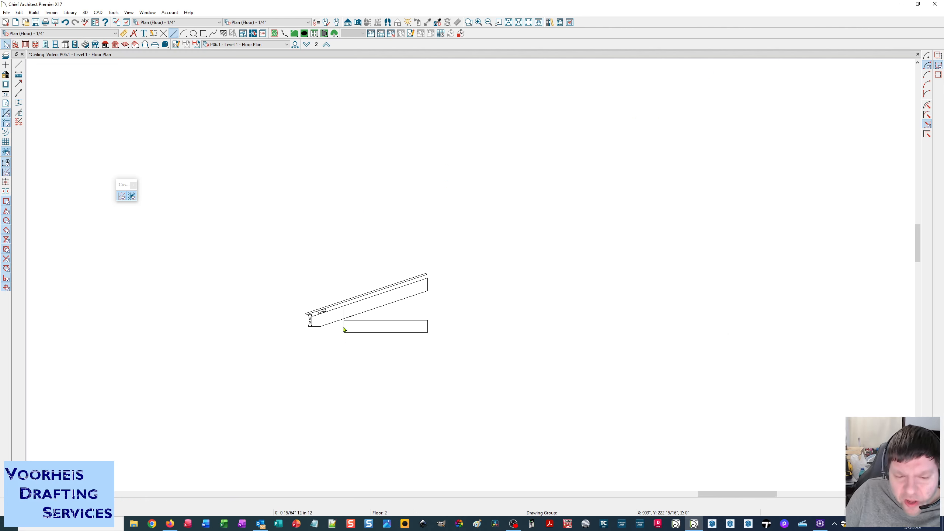
scroll(342, 322, "up", 3)
scroll(318, 316, "up", 2)
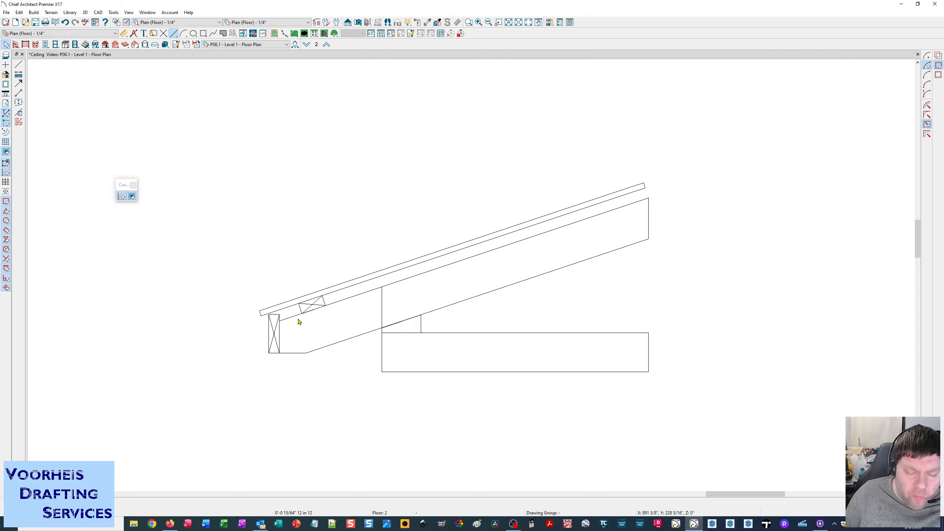
scroll(299, 322, "down", 2)
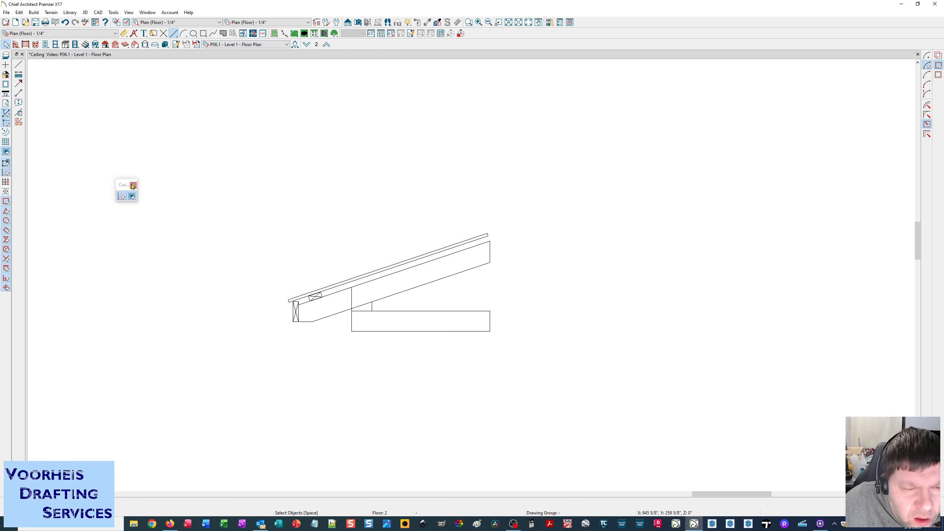
Step: Set the plan's allowed angle increments to 45° in the General Plan Defaults
double_click(4, 45)
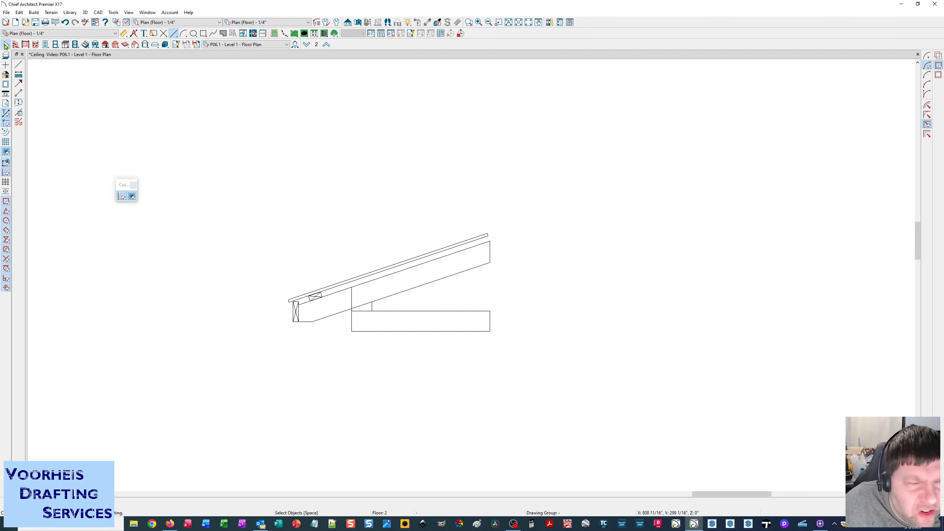
left_click(344, 180)
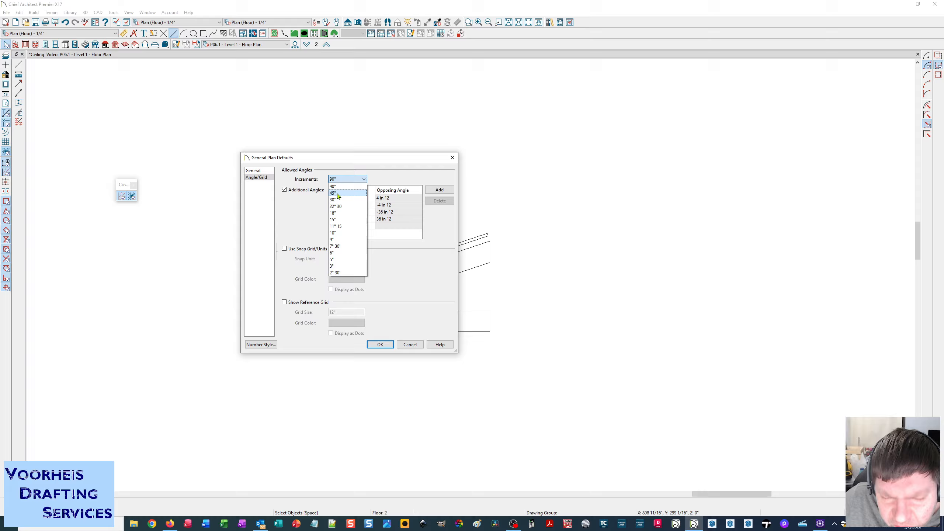
left_click(338, 193)
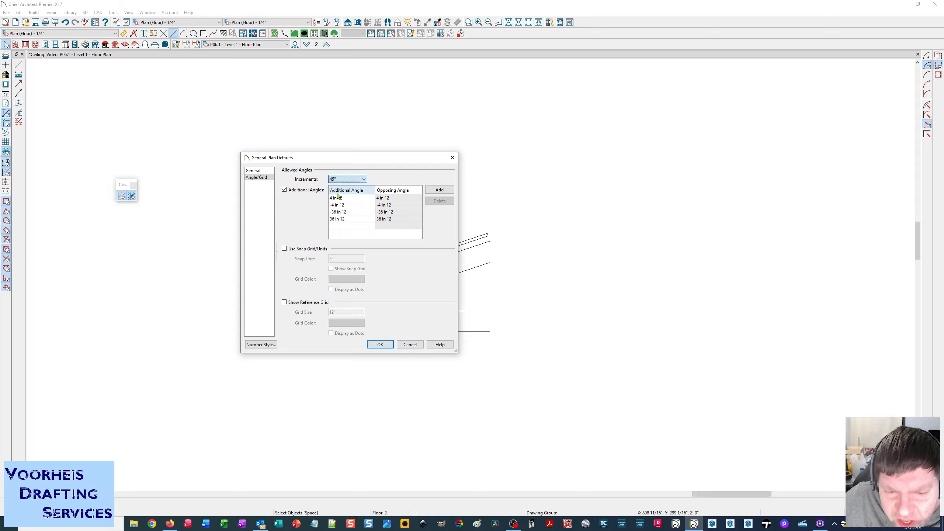
left_click(379, 345)
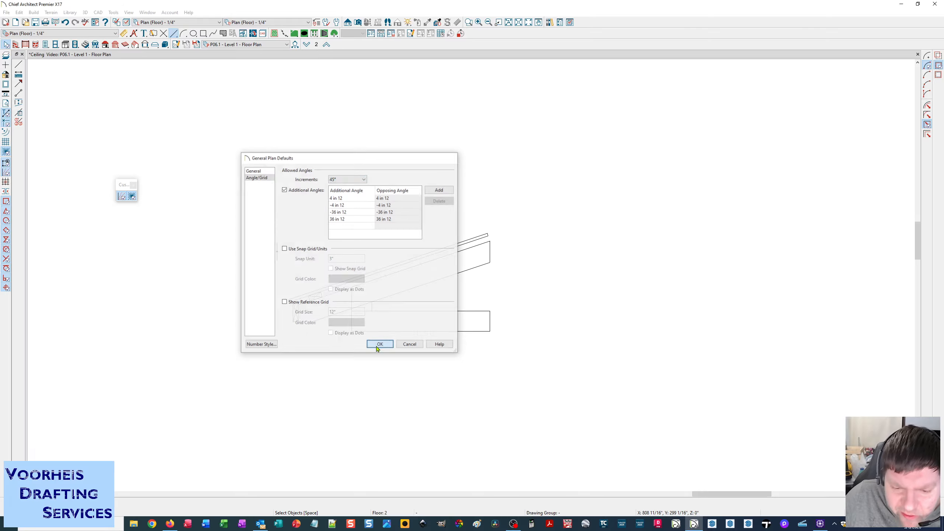
Step: Draw a horizontal CAD line about 3'-4" long in the empty area outside the eave detail
left_click(173, 33)
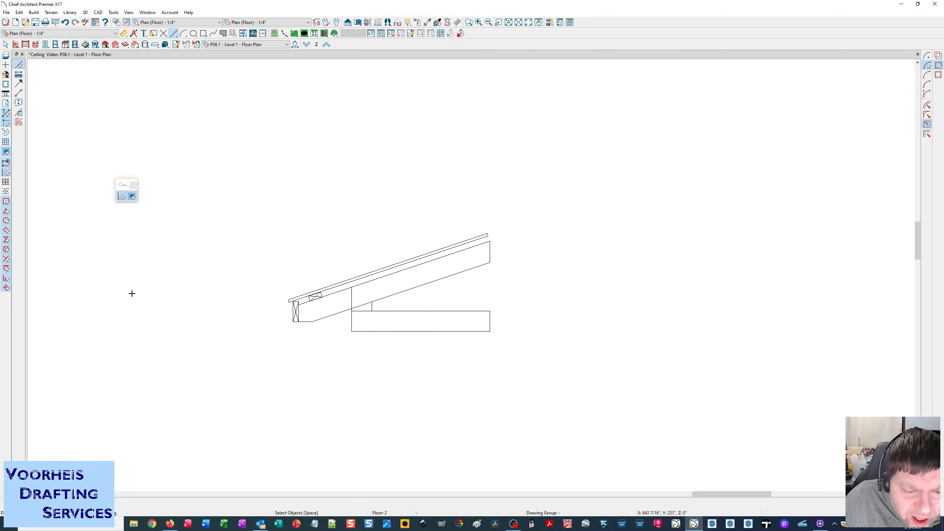
mouse_move(123, 292)
left_mouse_down()
mouse_move(257, 263)
mouse_move(281, 290)
mouse_move(280, 169)
mouse_move(226, 117)
mouse_move(105, 105)
mouse_move(38, 175)
mouse_move(182, 397)
mouse_move(301, 330)
mouse_move(341, 218)
mouse_move(391, 298)
mouse_move(418, 277)
mouse_move(419, 192)
mouse_move(354, 195)
mouse_move(205, 137)
mouse_move(190, 173)
mouse_move(273, 292)
mouse_move(403, 290)
mouse_move(466, 178)
mouse_move(144, 120)
mouse_move(146, 158)
mouse_move(278, 262)
mouse_move(268, 316)
mouse_move(270, 301)
left_mouse_up()
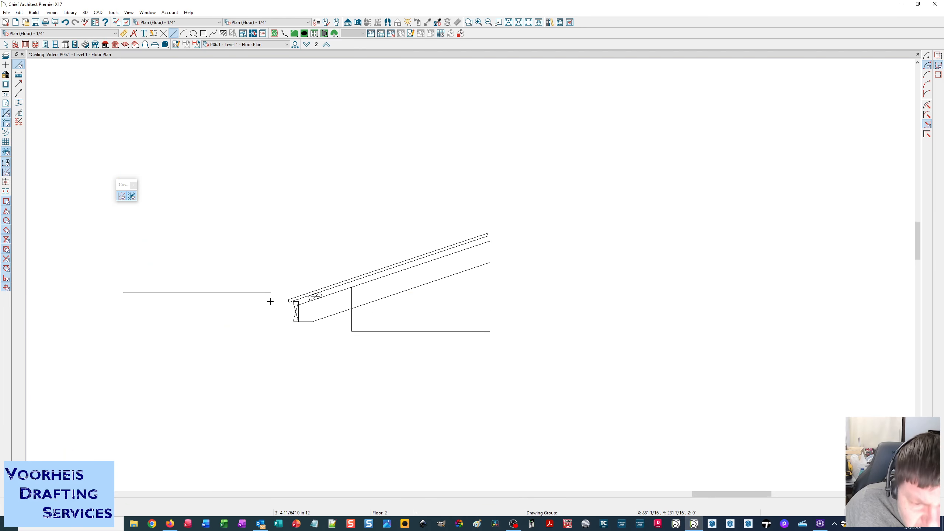
Step: Keep the allowed angle increments at 45° and turn off Additional Angles in the General Plan Defaults
double_click(6, 44)
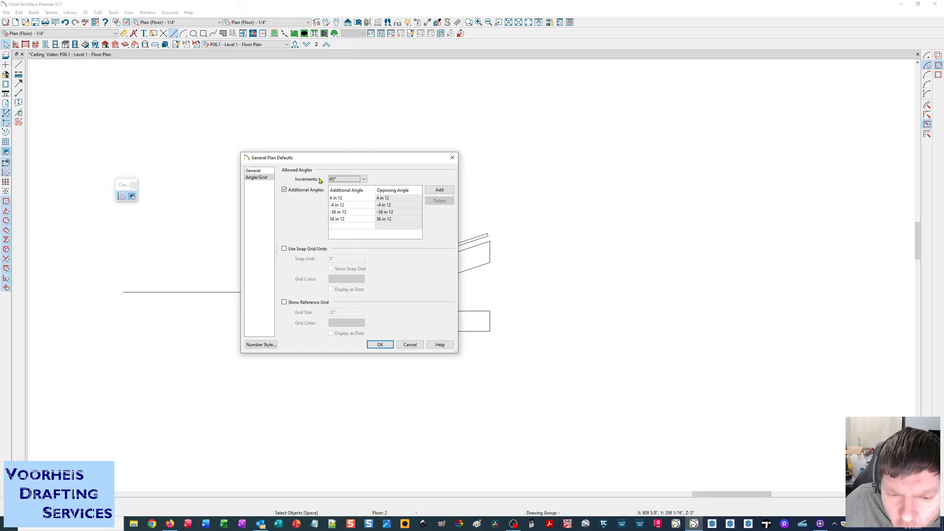
left_click(345, 180)
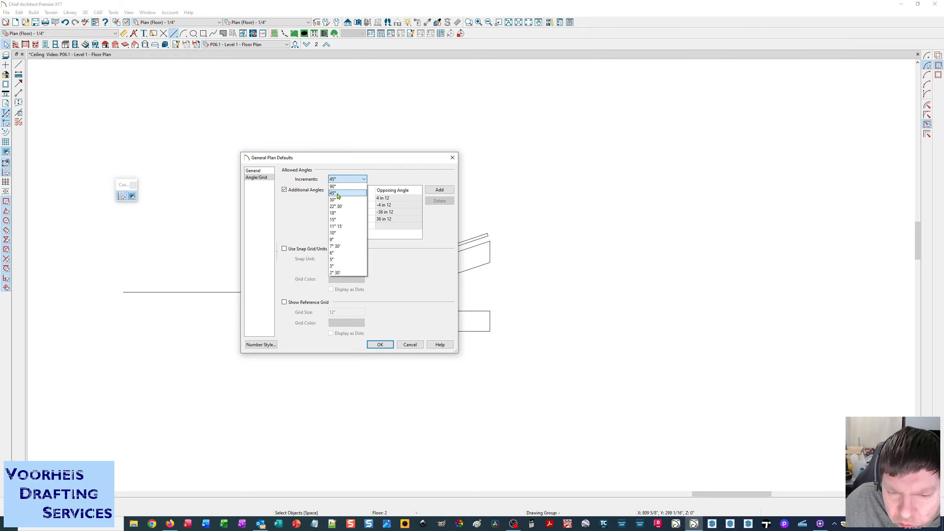
left_click(337, 193)
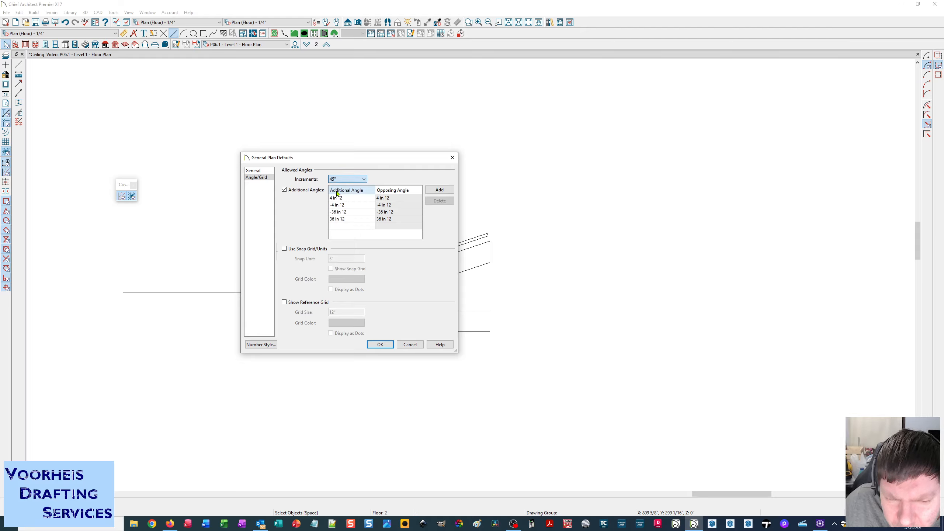
left_click(284, 190)
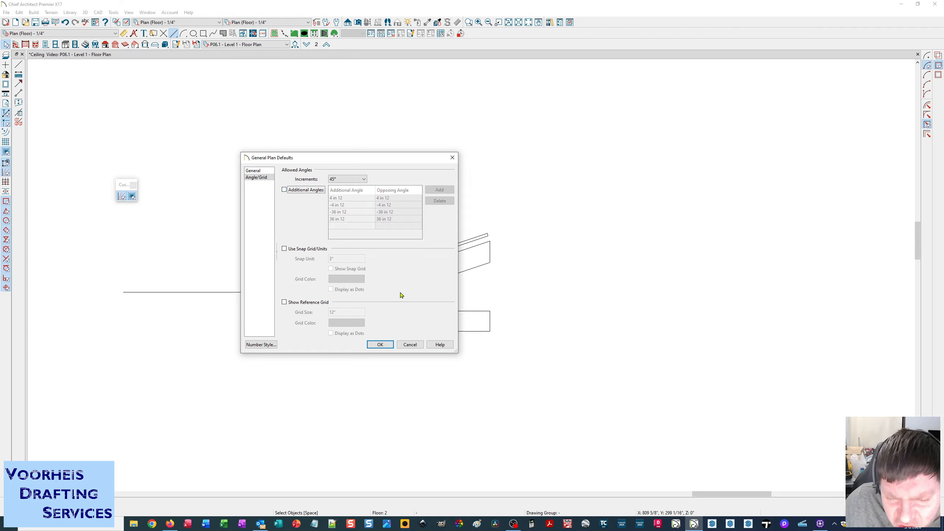
left_click(378, 345)
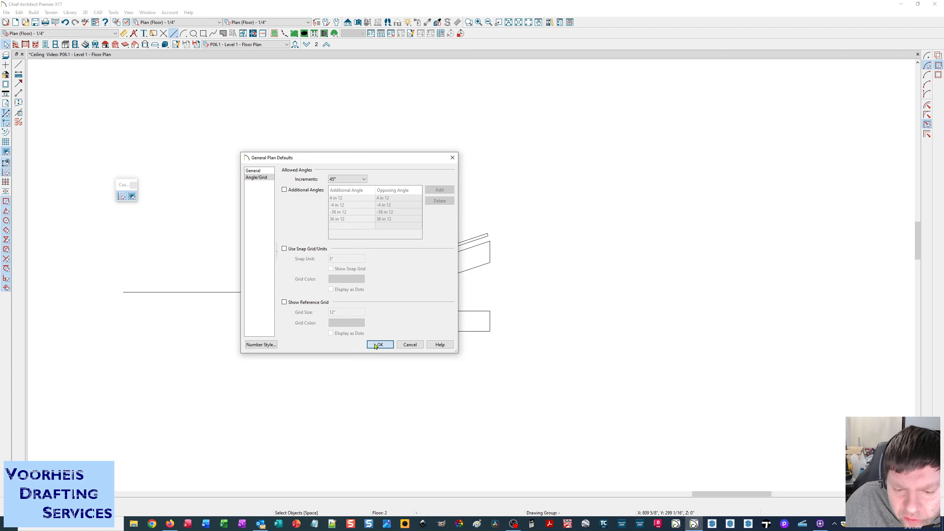
Step: Draw a horizontal CAD line about 2'-0 3/4" long above the existing horizontal line beside the eave detail
left_click(18, 64)
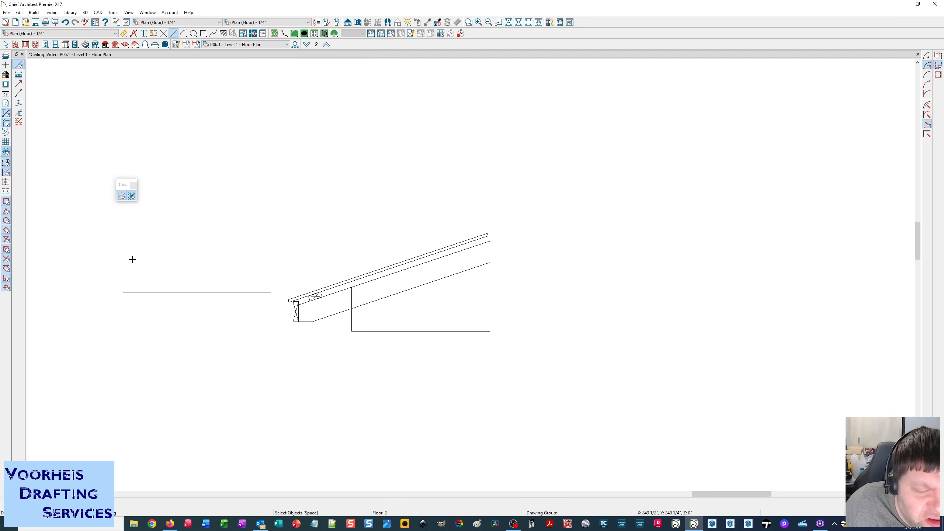
mouse_move(130, 274)
left_mouse_down()
mouse_move(319, 222)
mouse_move(198, 238)
mouse_move(253, 145)
mouse_move(316, 270)
mouse_move(165, 247)
mouse_move(132, 102)
mouse_move(99, 116)
mouse_move(63, 257)
mouse_move(97, 278)
mouse_move(298, 118)
mouse_move(337, 266)
mouse_move(123, 72)
mouse_move(101, 78)
mouse_move(131, 80)
mouse_move(79, 324)
mouse_move(272, 320)
mouse_move(177, 157)
mouse_move(331, 270)
mouse_move(221, 255)
left_mouse_up()
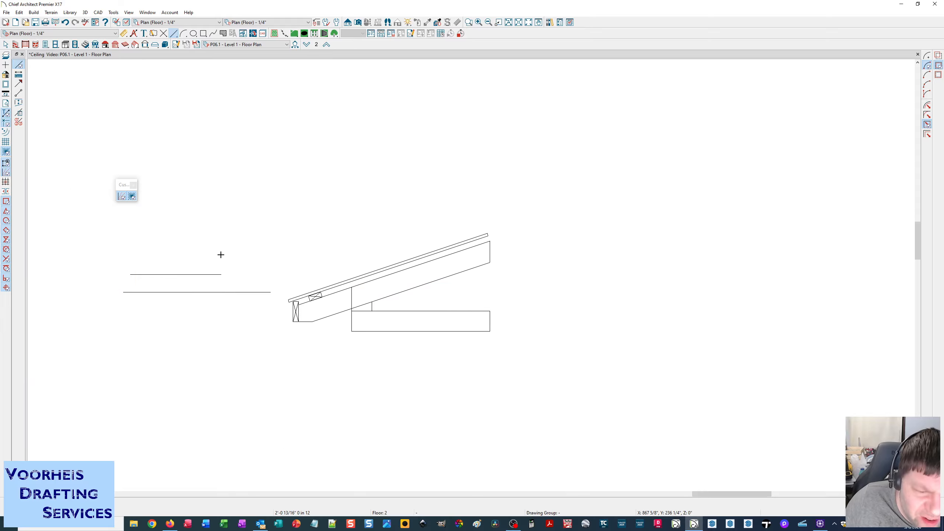
Step: Turn on Additional Angles in the General Plan Defaults and draw a 4 in 12 CAD line about 6'-10 3/4" long above the eave detail
double_click(7, 45)
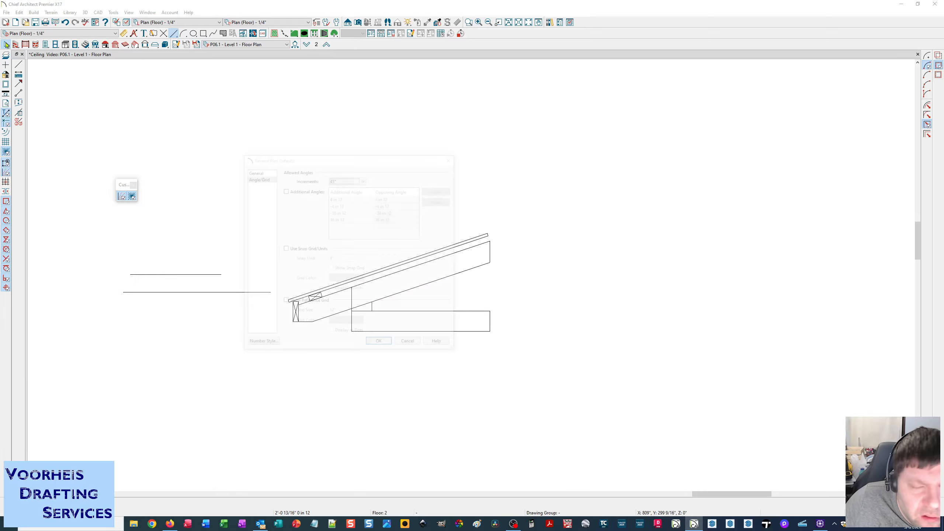
left_click(284, 191)
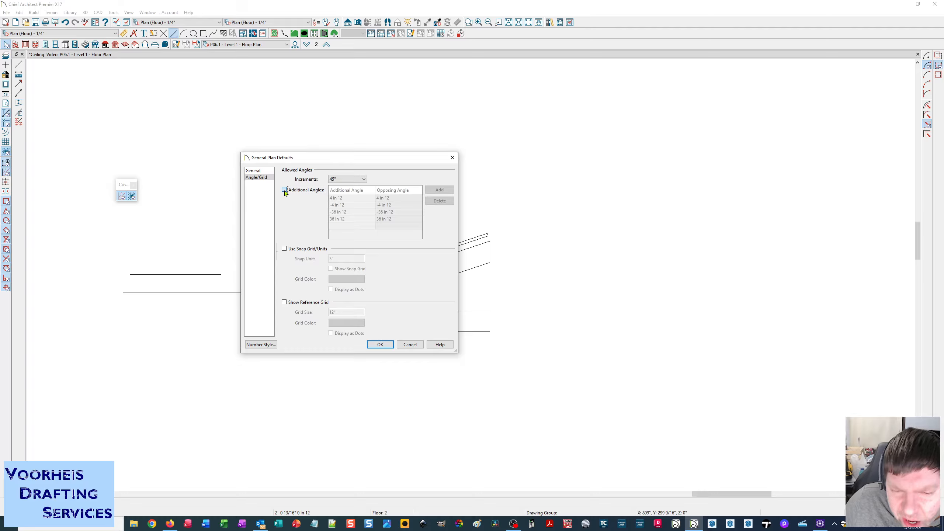
left_click(380, 345)
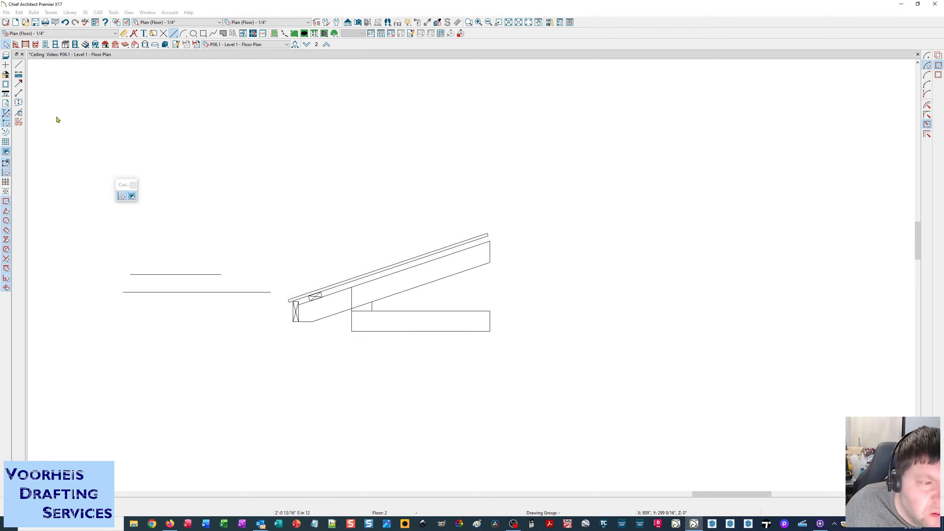
left_click(19, 65)
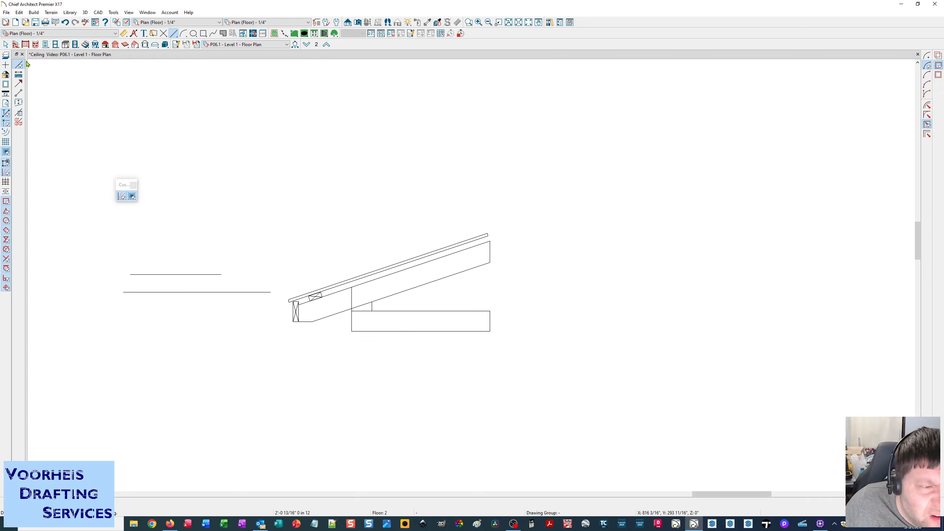
mouse_move(163, 262)
left_mouse_down()
mouse_move(369, 183)
mouse_move(384, 264)
mouse_move(439, 141)
mouse_move(413, 194)
mouse_move(400, 147)
mouse_move(432, 165)
mouse_move(221, 86)
mouse_move(415, 169)
mouse_move(470, 154)
mouse_move(419, 173)
mouse_move(452, 165)
left_mouse_up()
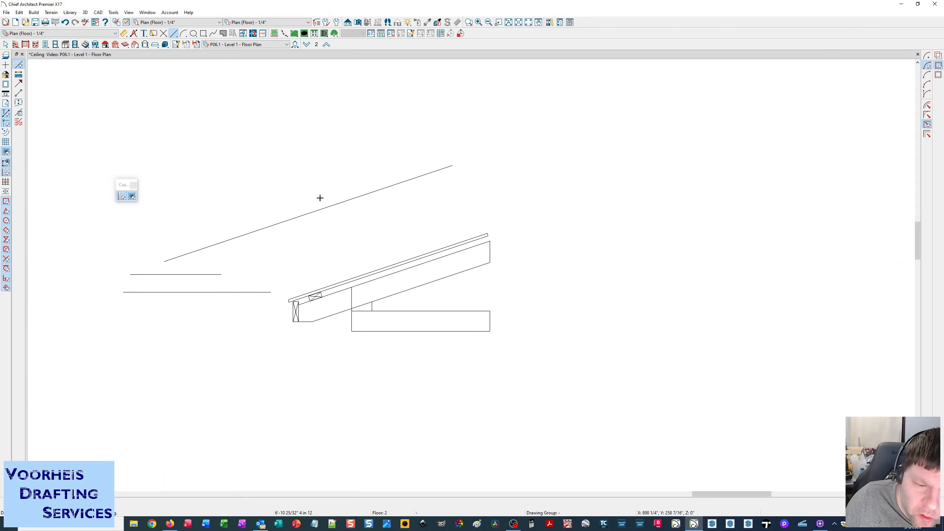
Step: Delete the sloped test line and both horizontal test lines beside the eave detail
key("space")
left_click(193, 253)
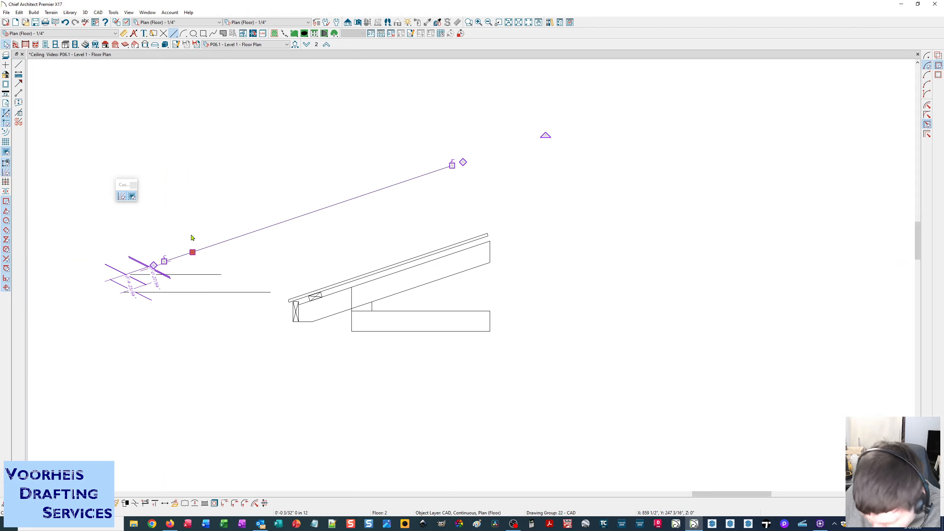
key("Delete")
left_click(184, 275)
key("Delete")
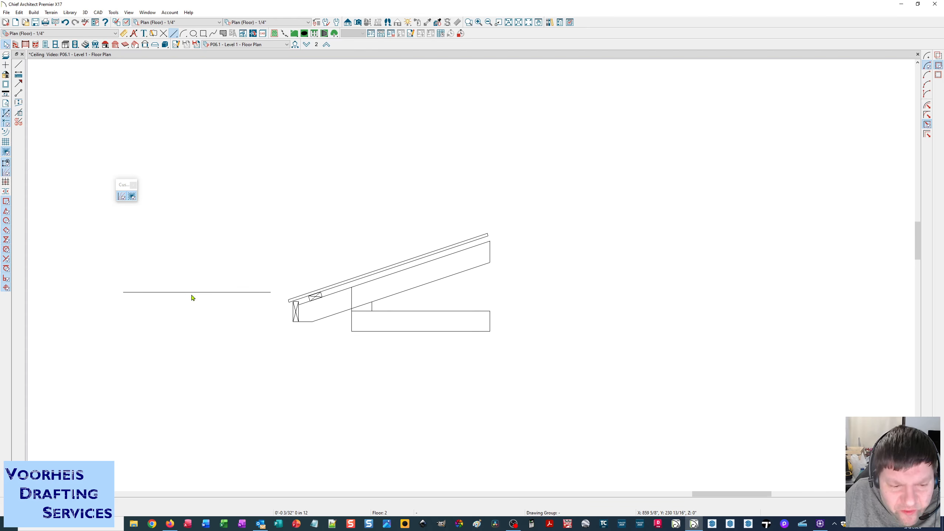
left_click(192, 293)
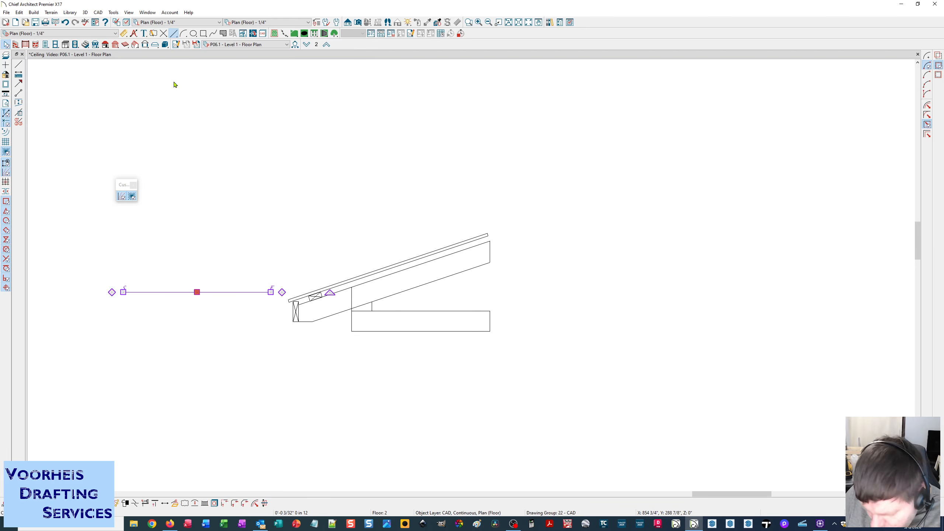
key("Delete")
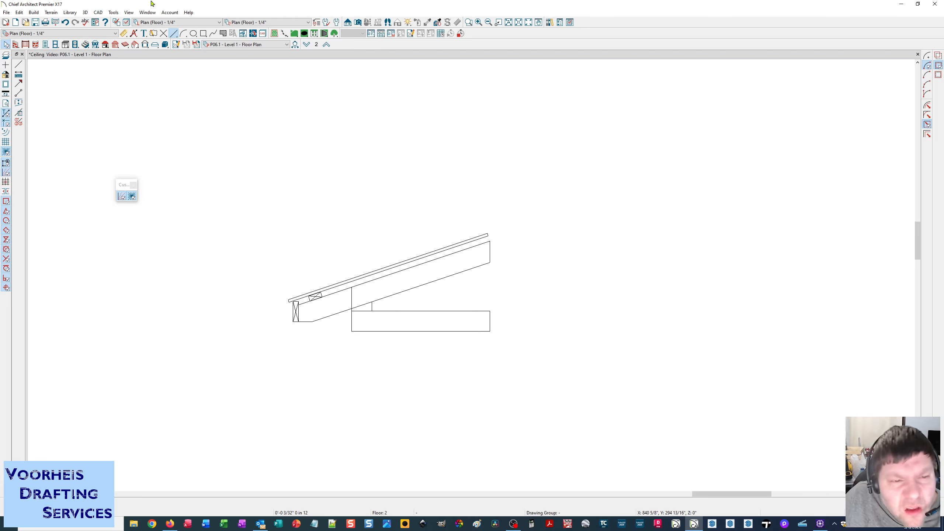
Step: Draw two horizontal CAD lines beside the eave detail, the lower about 1'-8 5/8" long and the upper about 2'-8 3/8" long
left_click(173, 34)
left_click(131, 294)
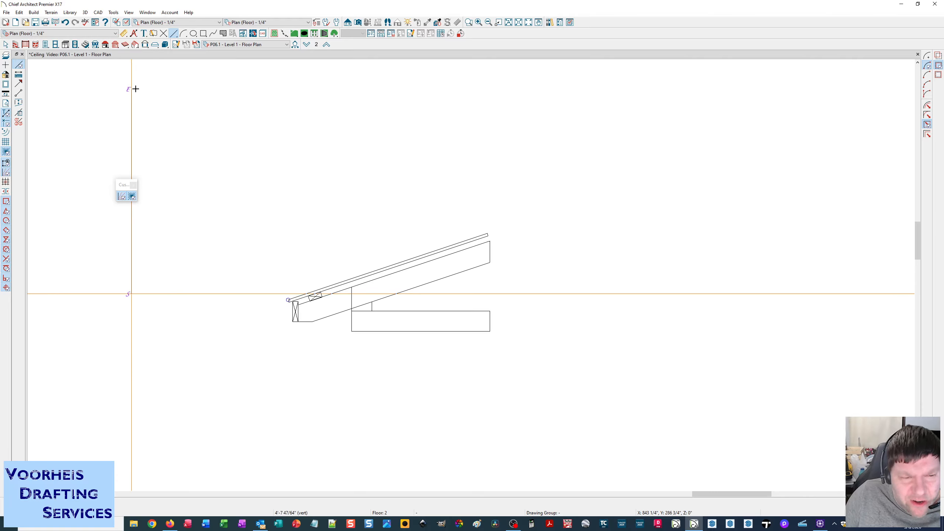
left_click(207, 297)
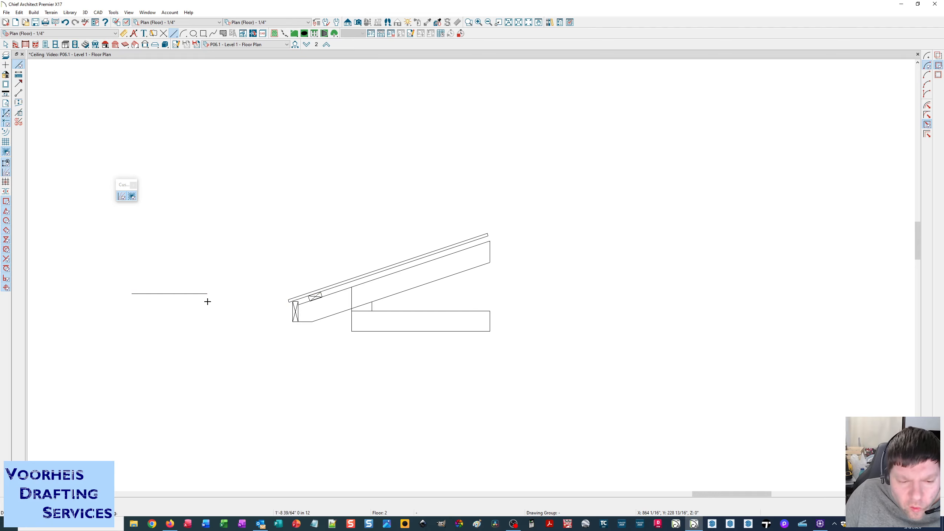
left_click(156, 244)
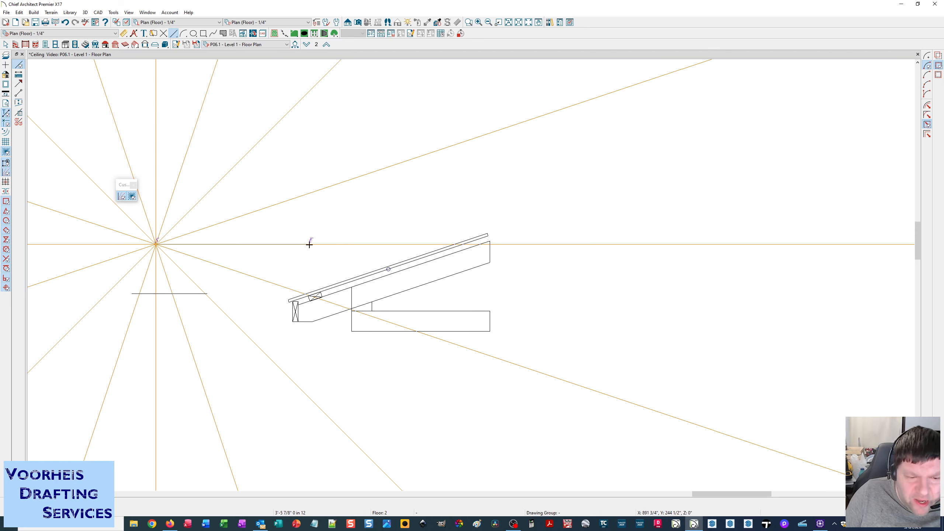
left_click(274, 244)
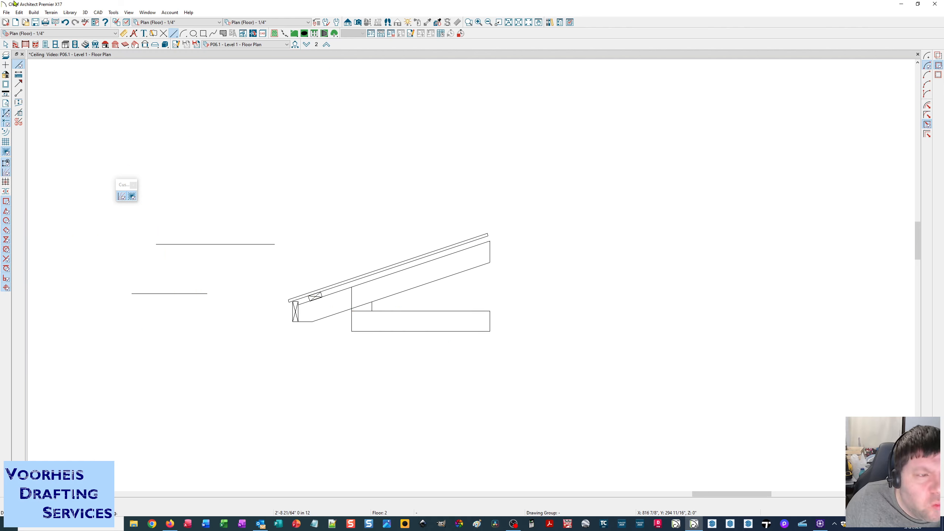
Step: Examine the Snap Properties preferences, checking the Angle Snaps setting and the available Angle Increment Override values
left_click(18, 13)
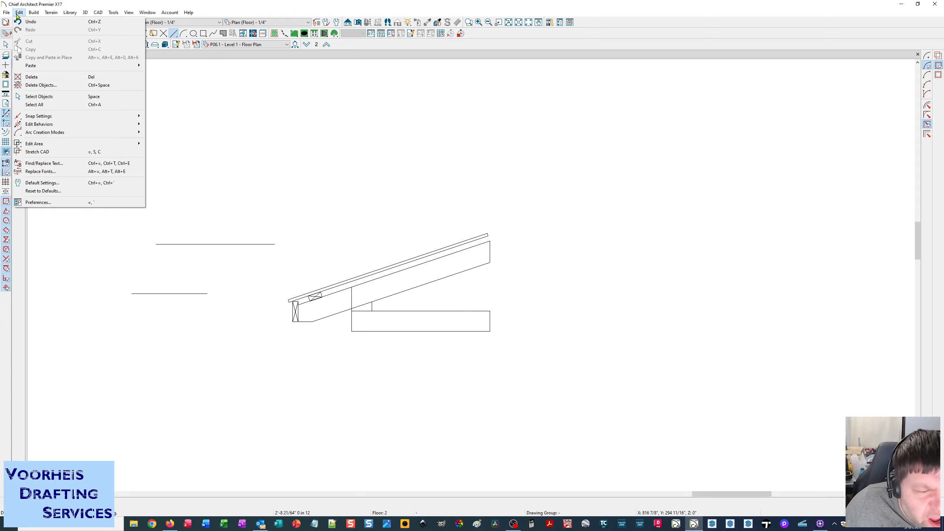
left_click(60, 204)
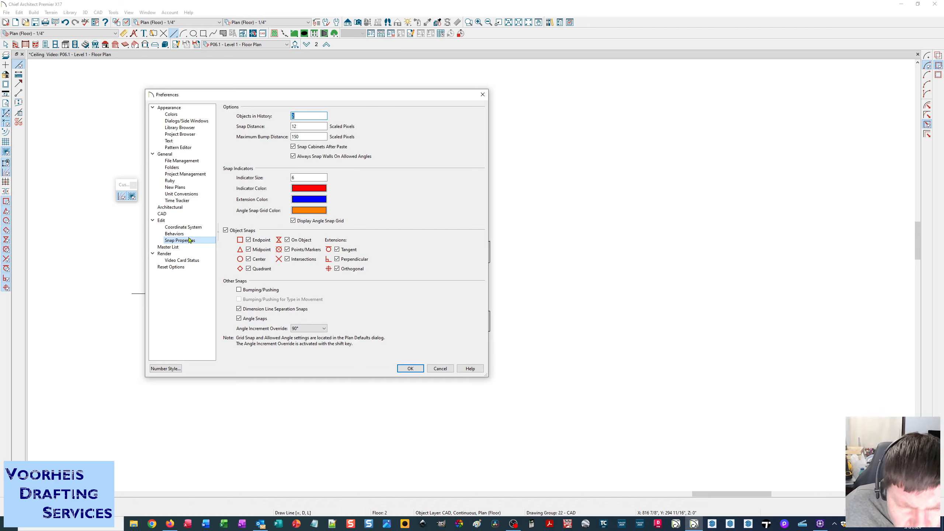
left_click(162, 220)
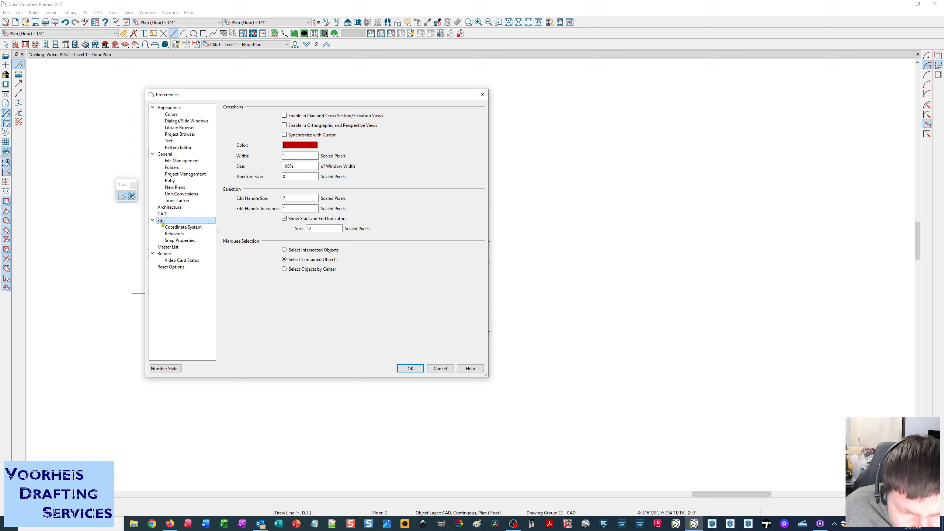
left_click(179, 240)
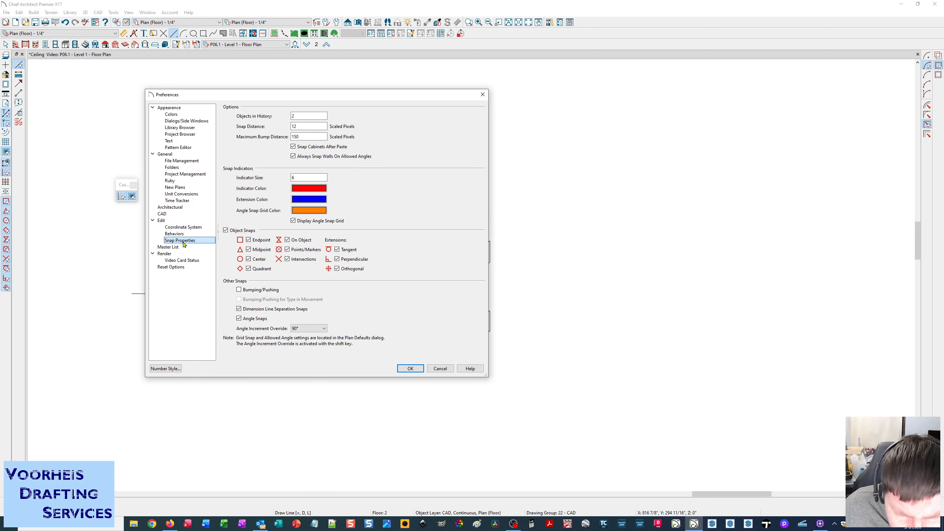
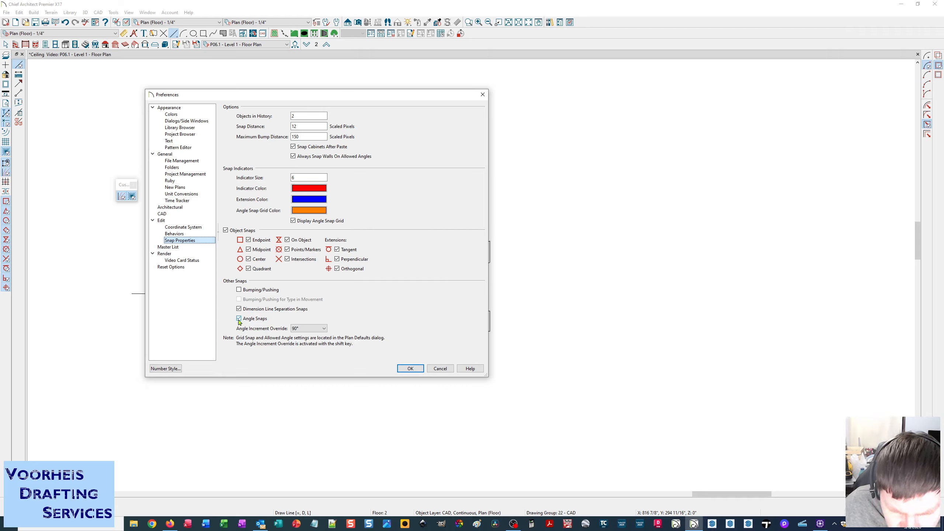
left_click(239, 318)
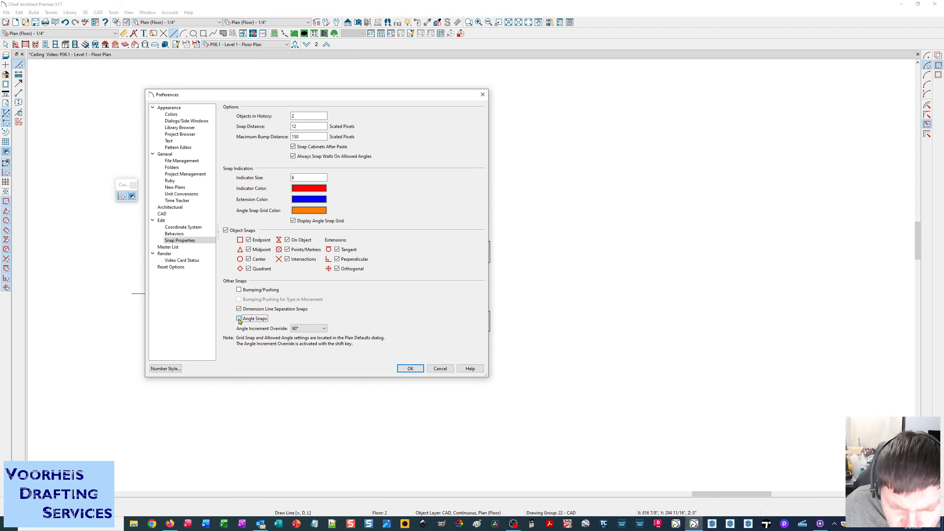
left_click(238, 318)
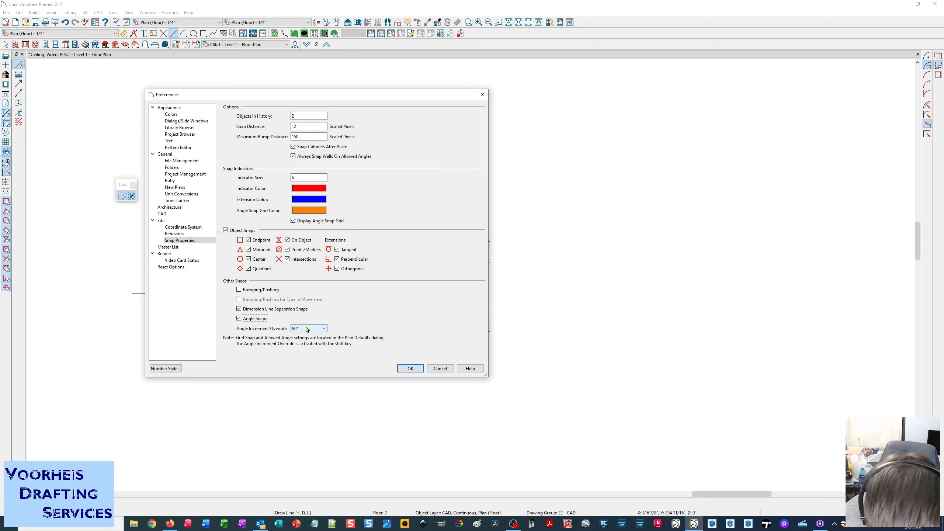
left_click(305, 329)
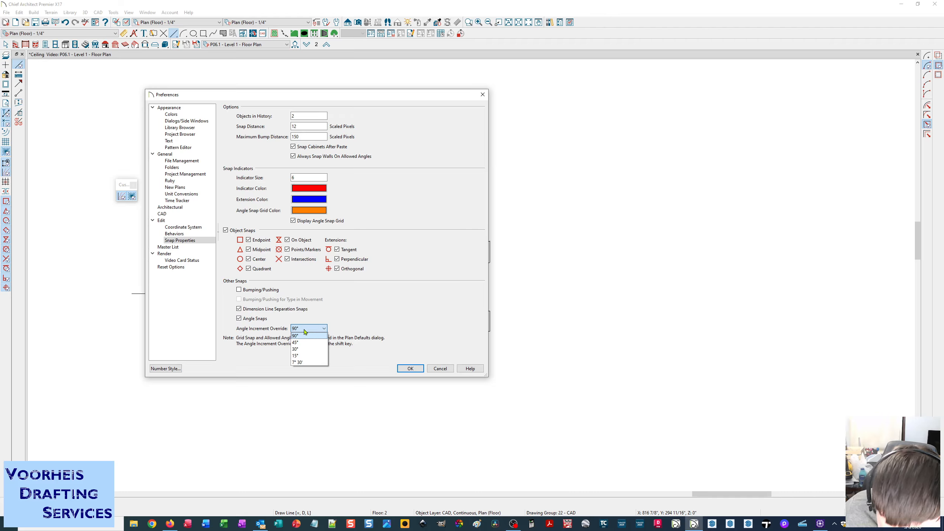
left_click(313, 330)
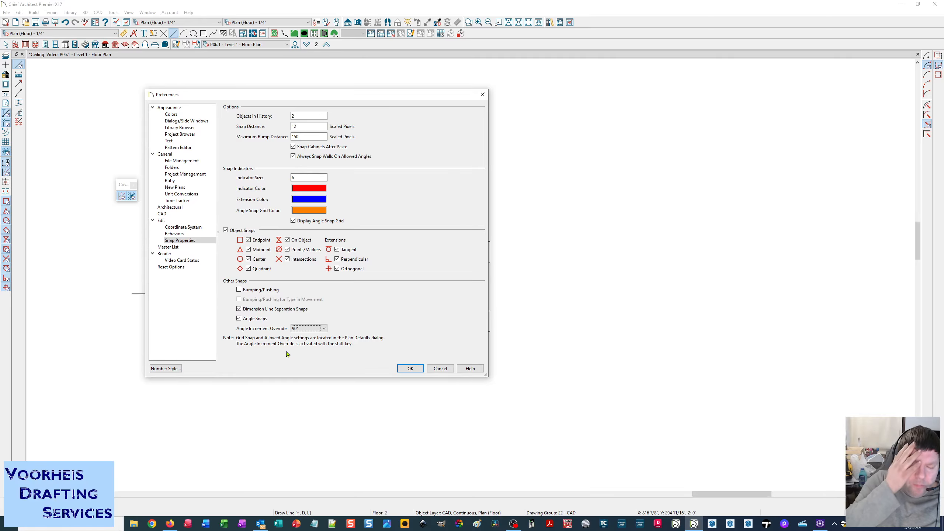
left_click(411, 369)
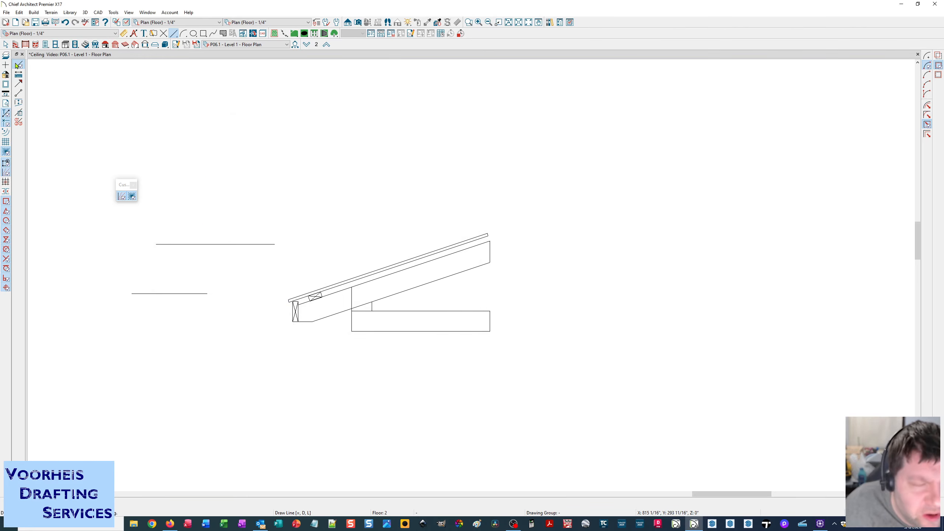
Step: Draw a horizontal straight interior wall about 6'-0 3/4" long below the eave detail
left_click(16, 66)
scroll(194, 314, "up", 2)
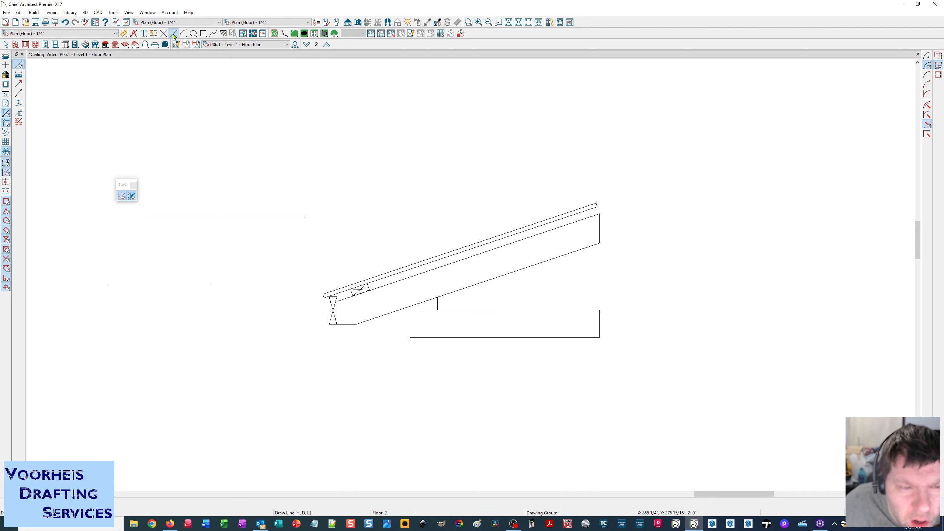
left_click(17, 44)
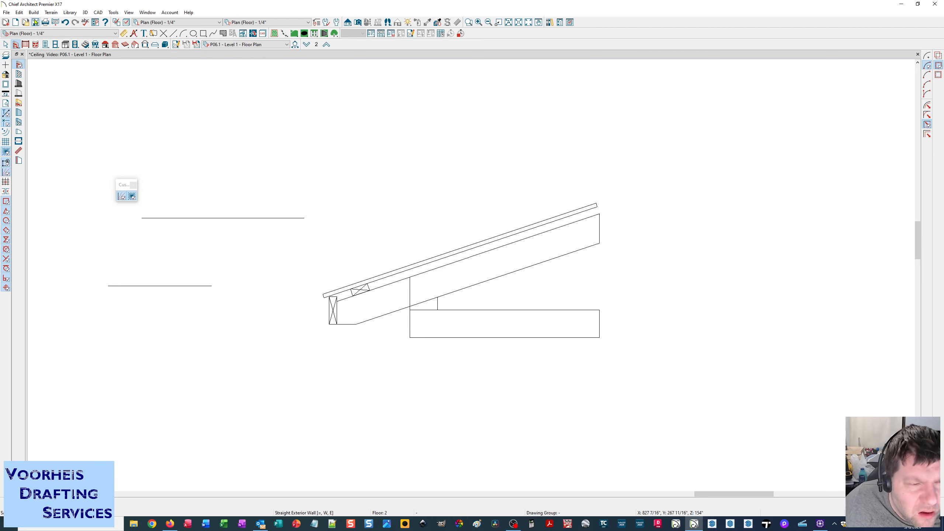
left_click(19, 74)
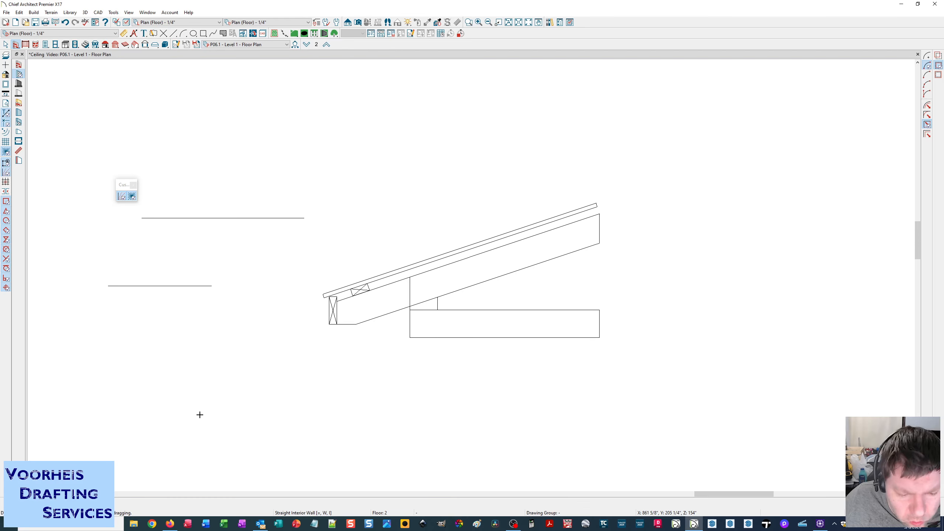
left_click_drag(190, 400, 556, 423)
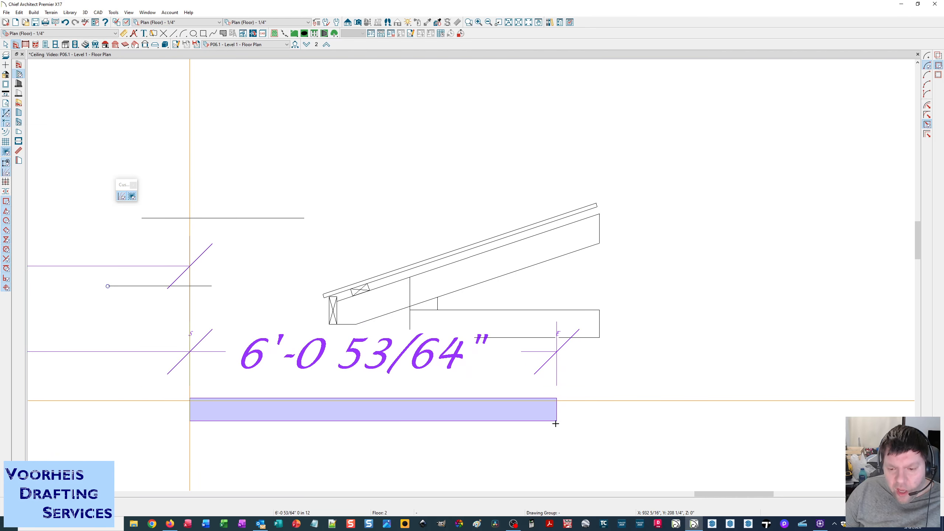
left_click_drag(443, 415, 443, 415)
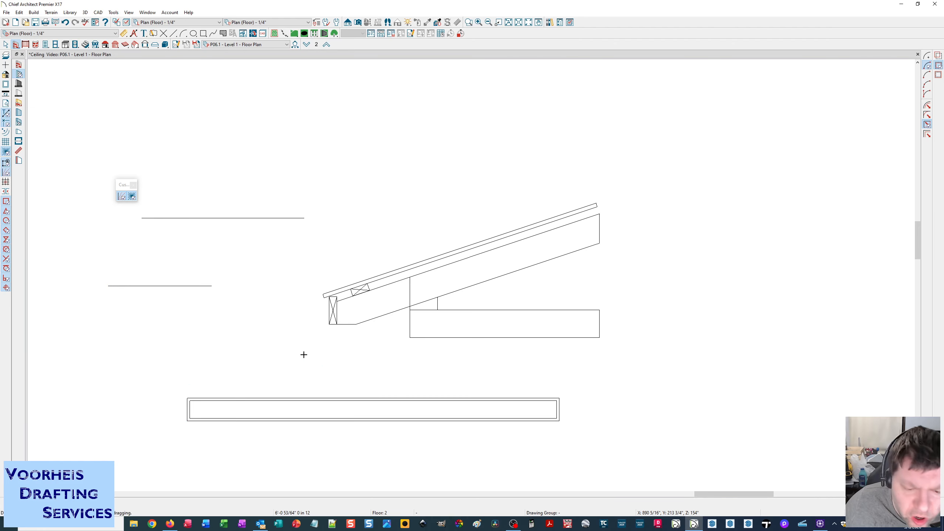
Step: Set the Angle Style to Degrees in the Dialog Number/Angle Style of the Snap Properties preferences
left_click(18, 12)
left_click(56, 202)
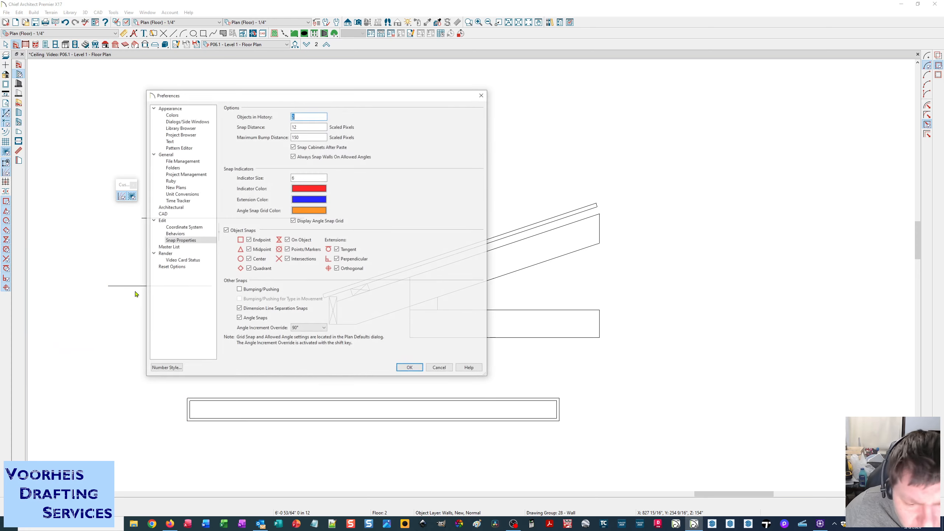
left_click(190, 242)
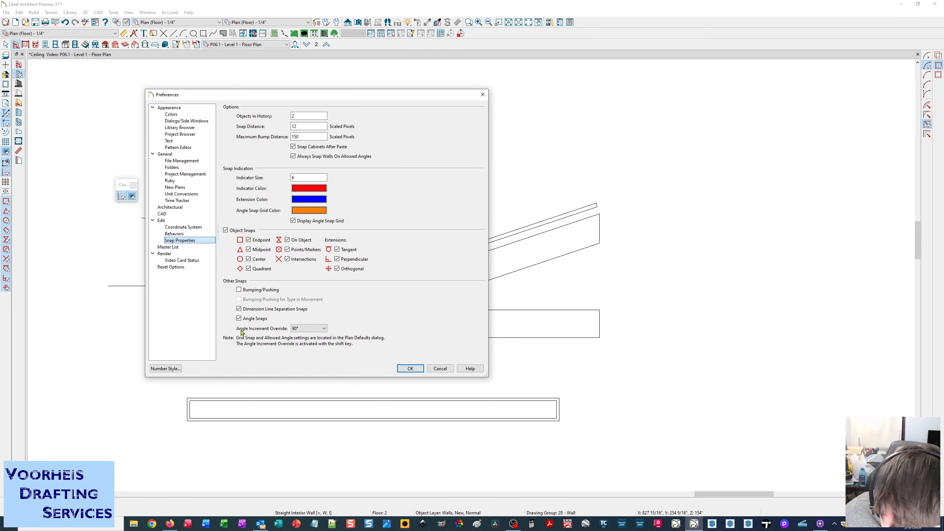
left_click(308, 328)
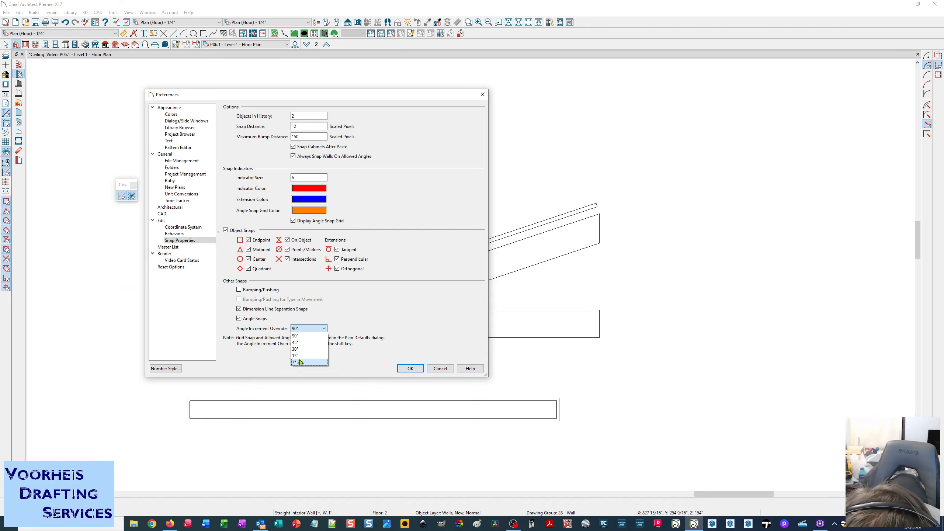
left_click(373, 364)
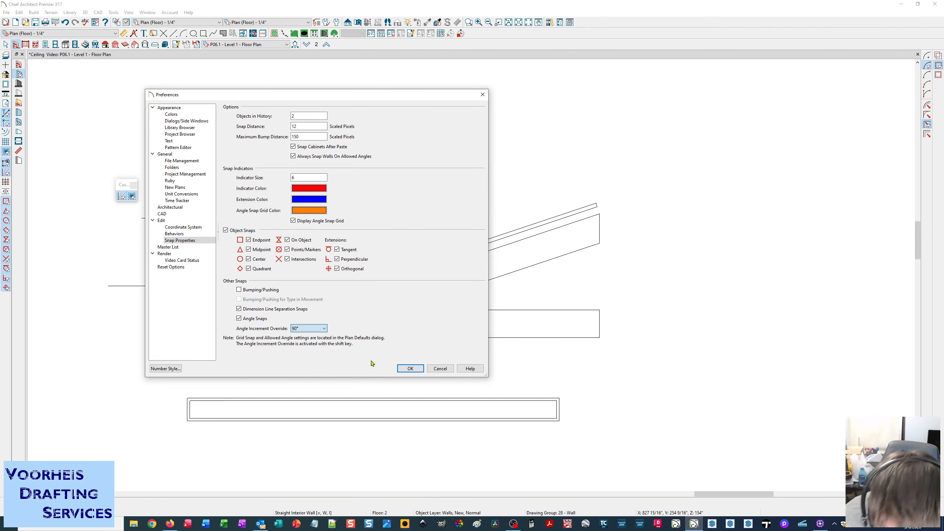
left_click(173, 369)
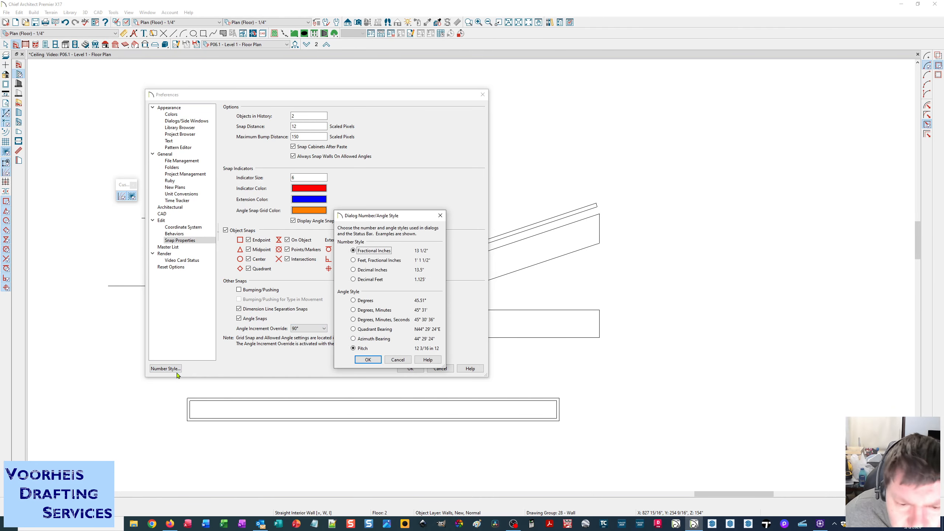
left_click(372, 302)
left_click(372, 360)
Step: Review the Angle Increment Override choices, keep it at 90.0° and accept the preferences
left_click(318, 330)
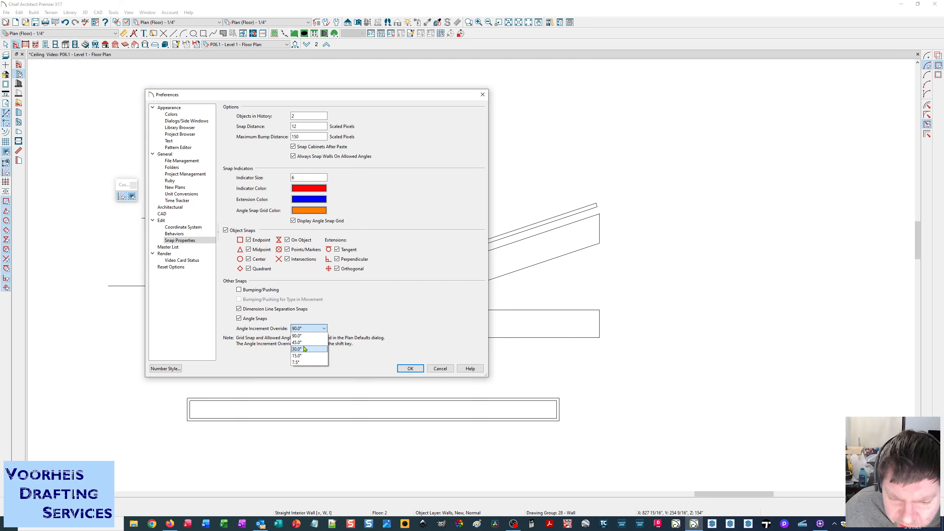
left_click(353, 327)
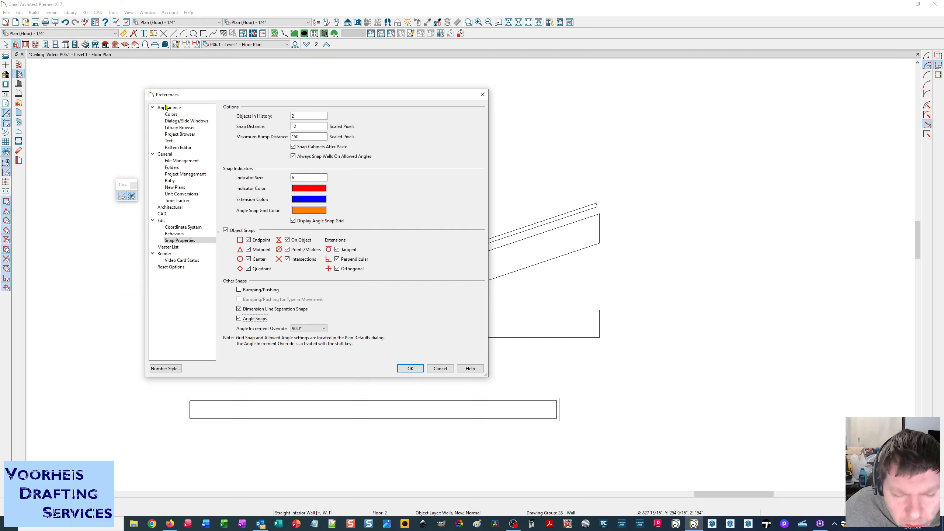
left_click(305, 328)
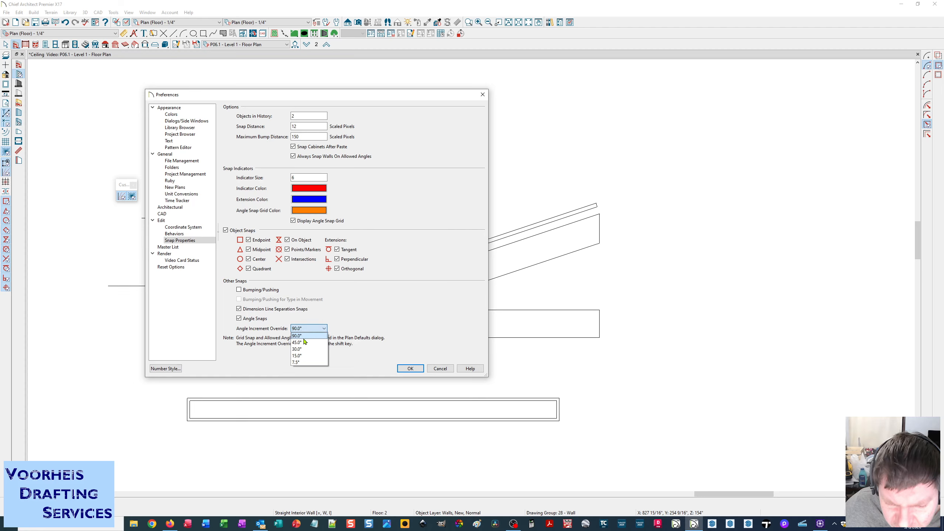
left_click(305, 339)
left_click(408, 369)
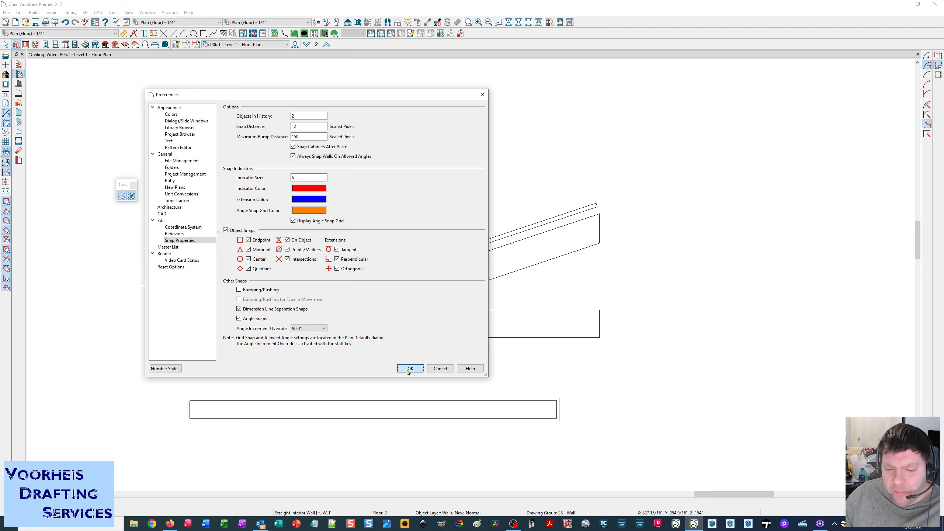